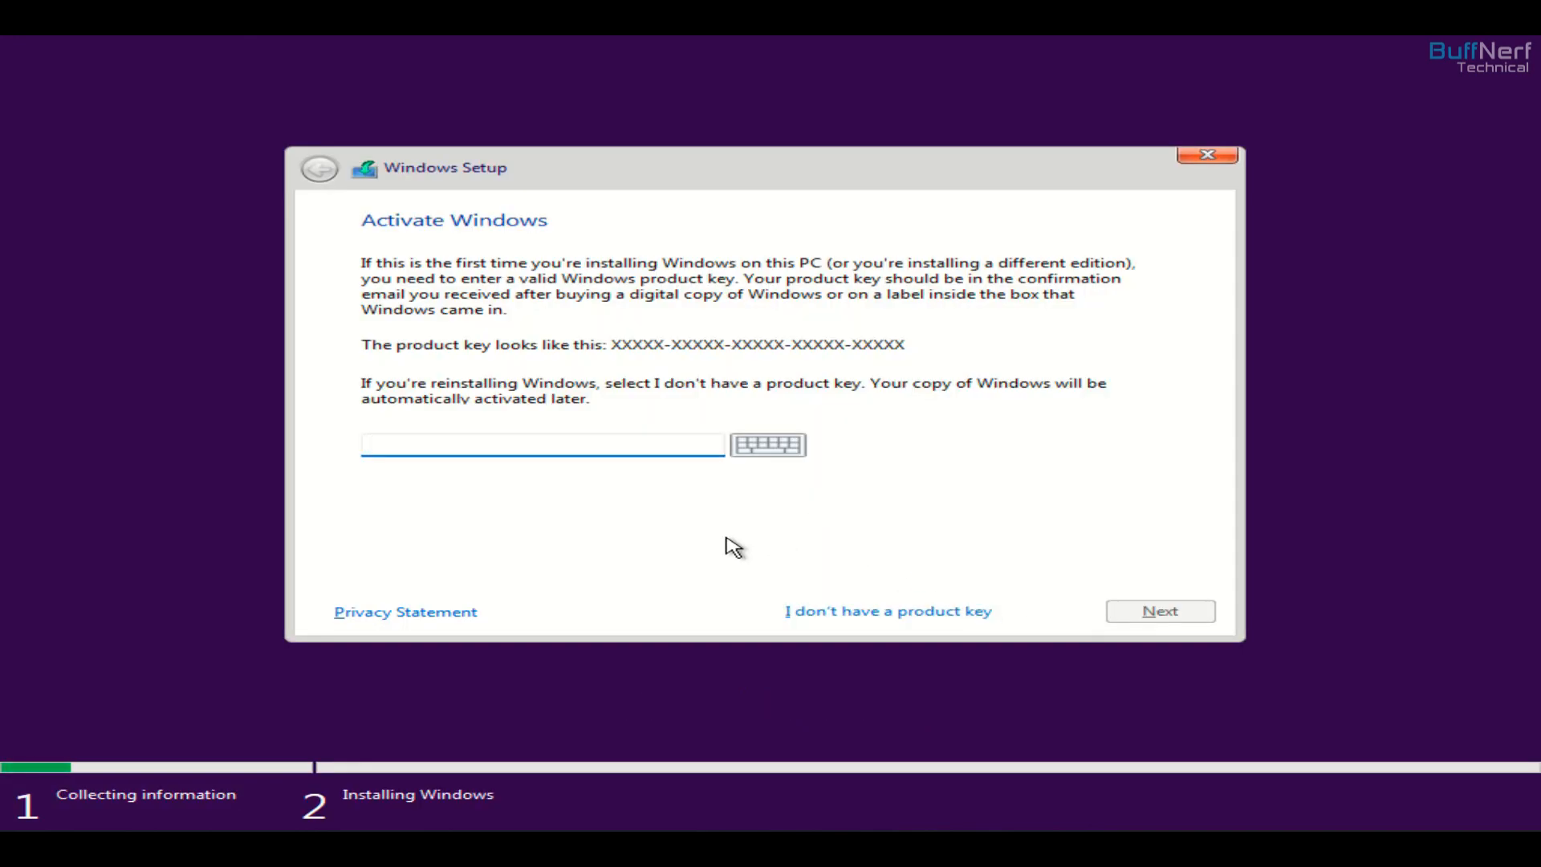
# Try to continue setup without a product key using the Windows 11 Pro edition, and return to the activation page
pyautogui.click(787, 612)
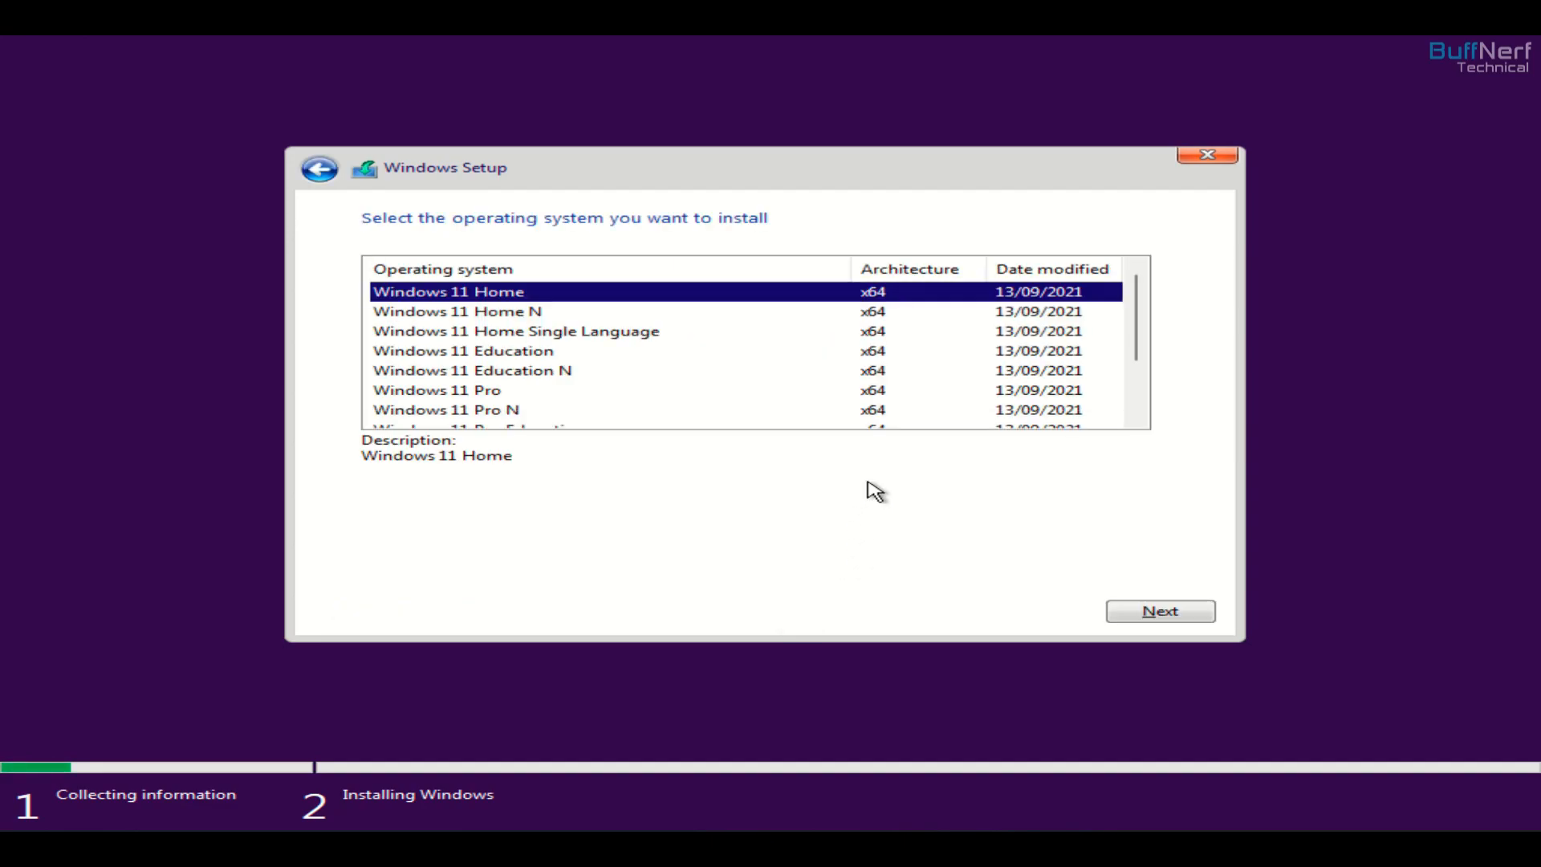
pyautogui.scroll(-2, 688, 392)
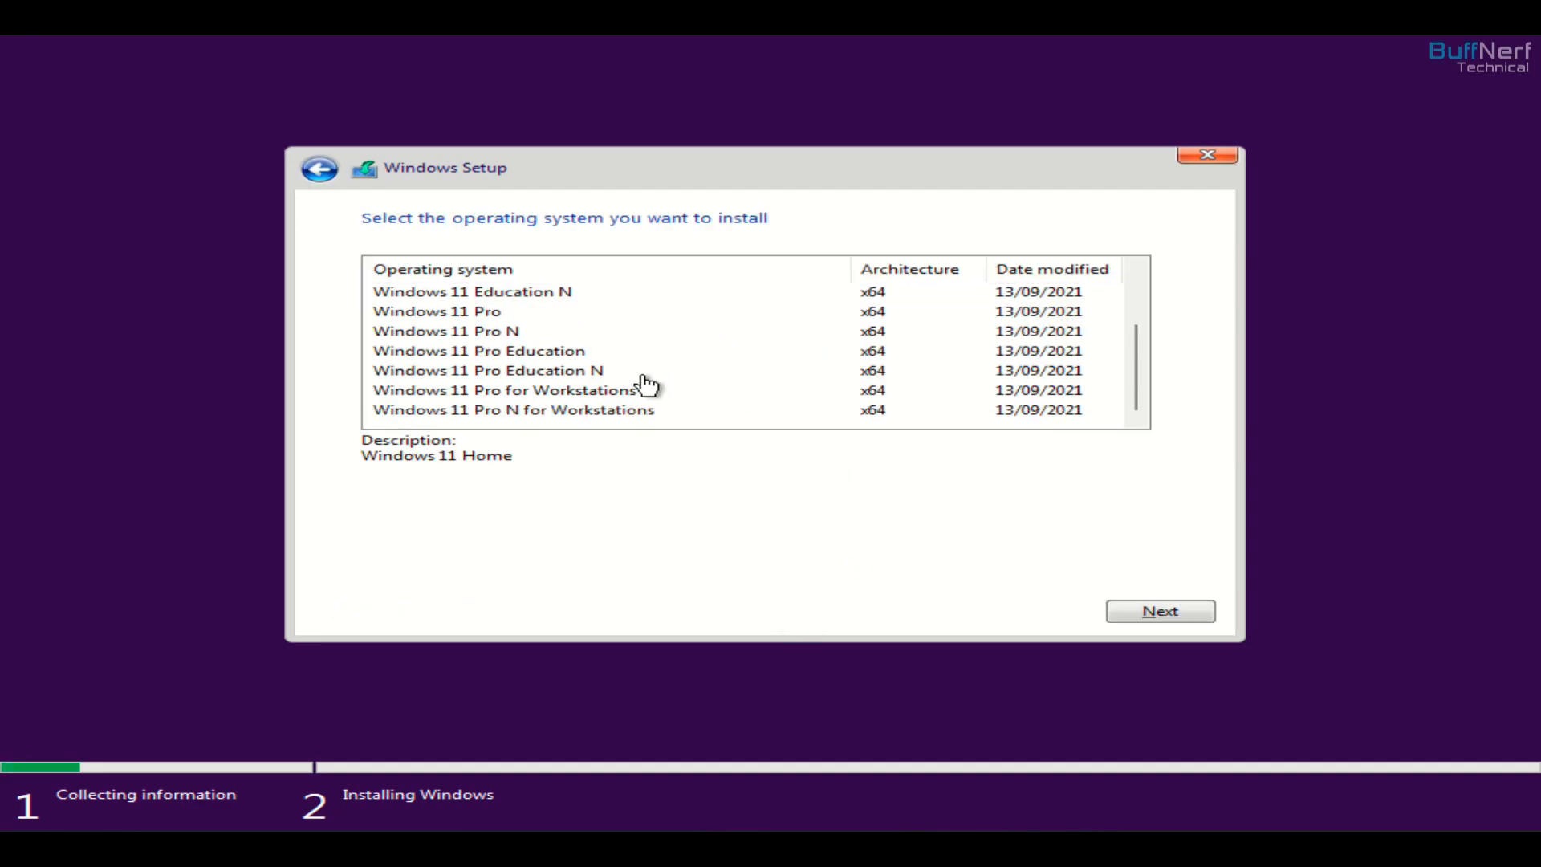
pyautogui.click(521, 314)
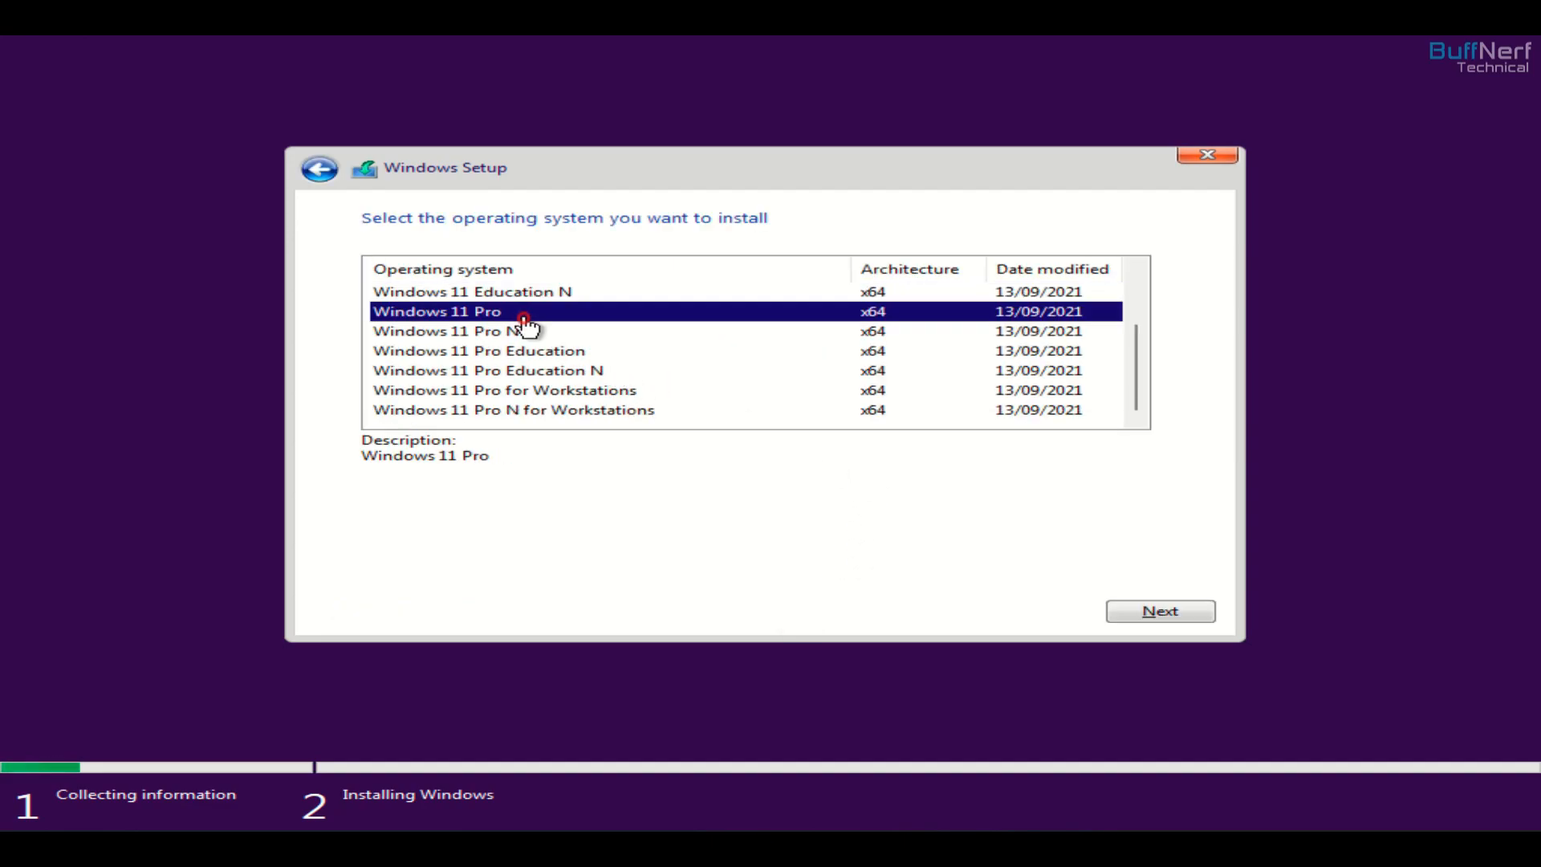
pyautogui.click(1168, 611)
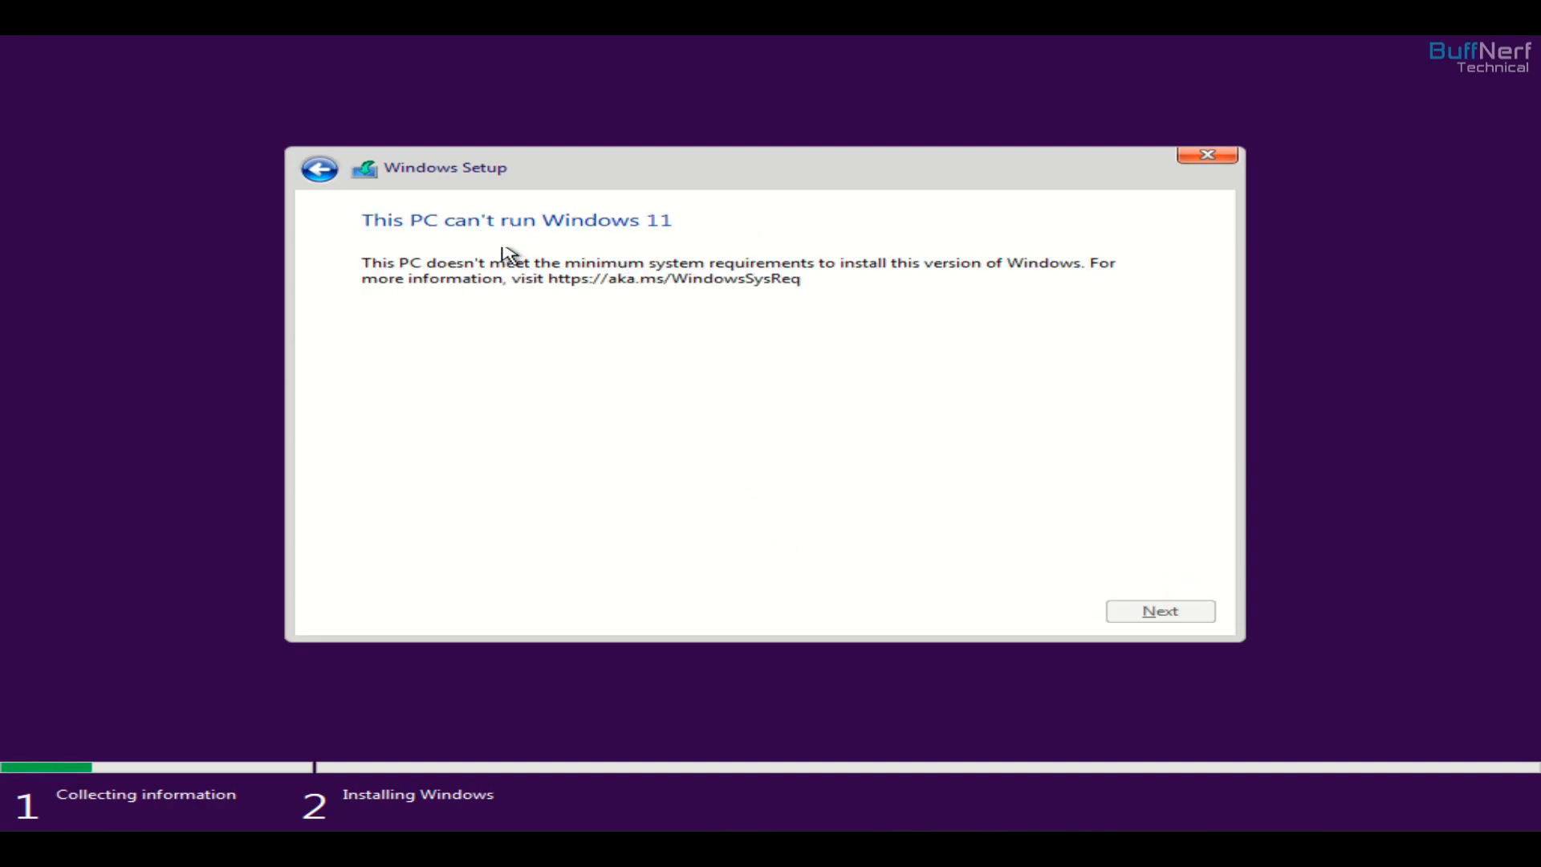
pyautogui.click(317, 172)
pyautogui.click(315, 173)
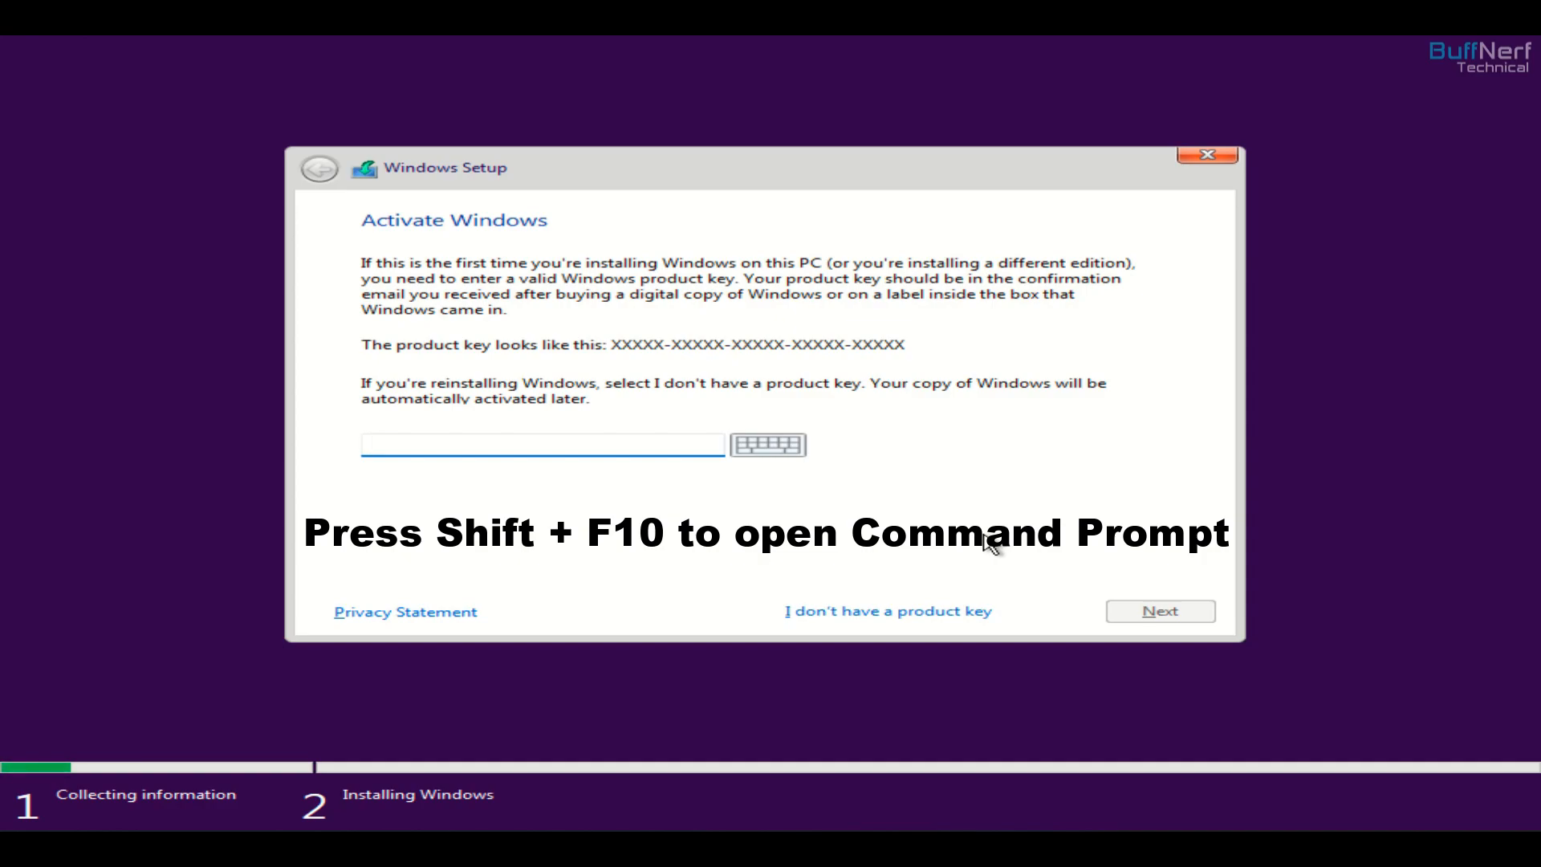
# Open Registry Editor with regedit from a Command Prompt and expand the HKEY_LOCAL_MACHINE\SYSTEM\Setup key
pyautogui.hotkey('shift', 'F10')
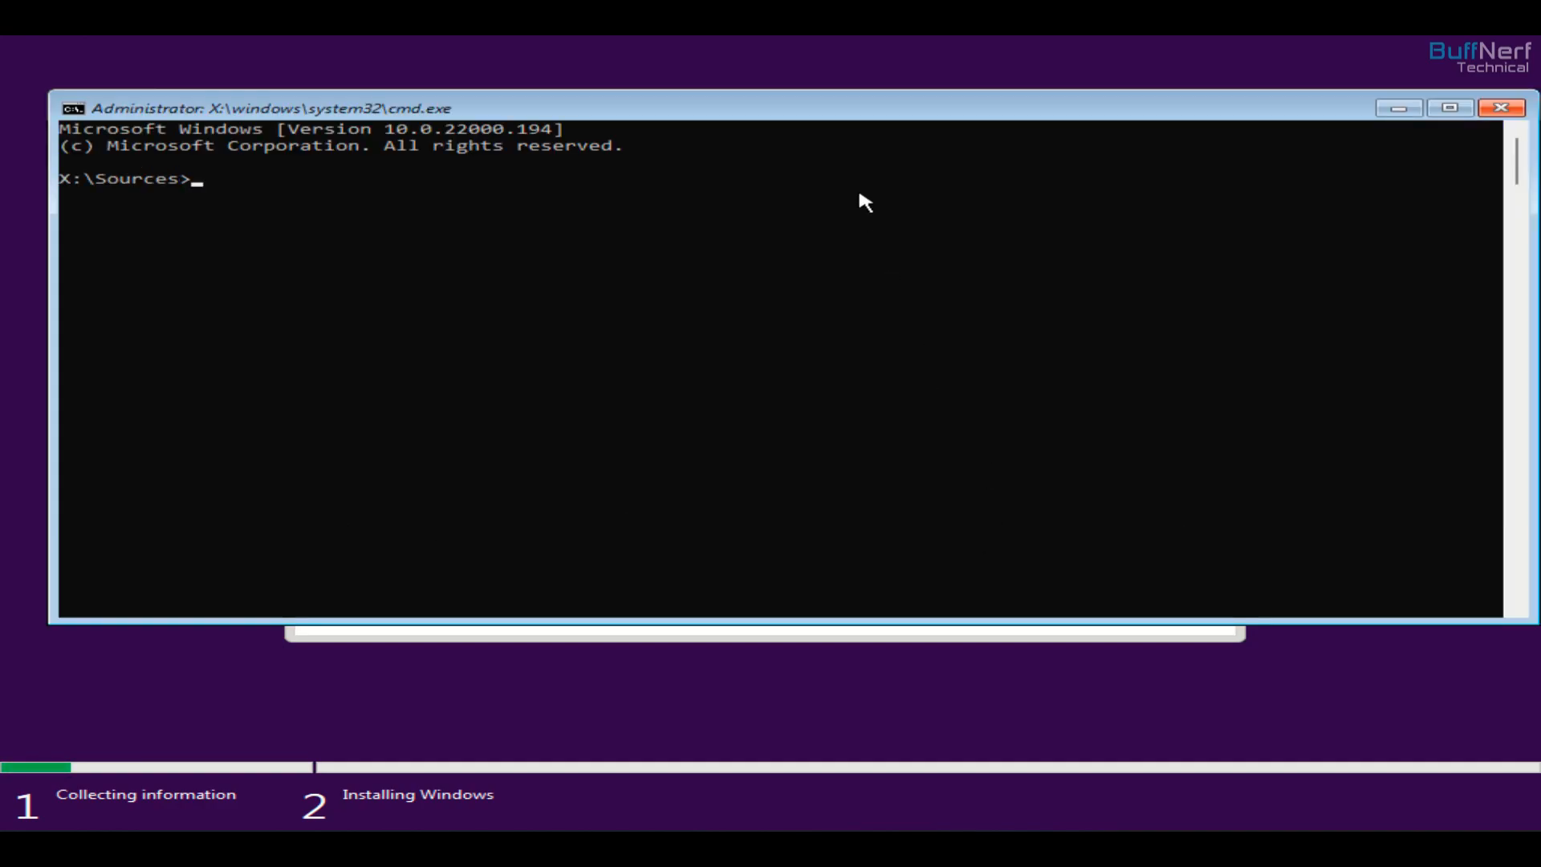
pyautogui.write('rege')
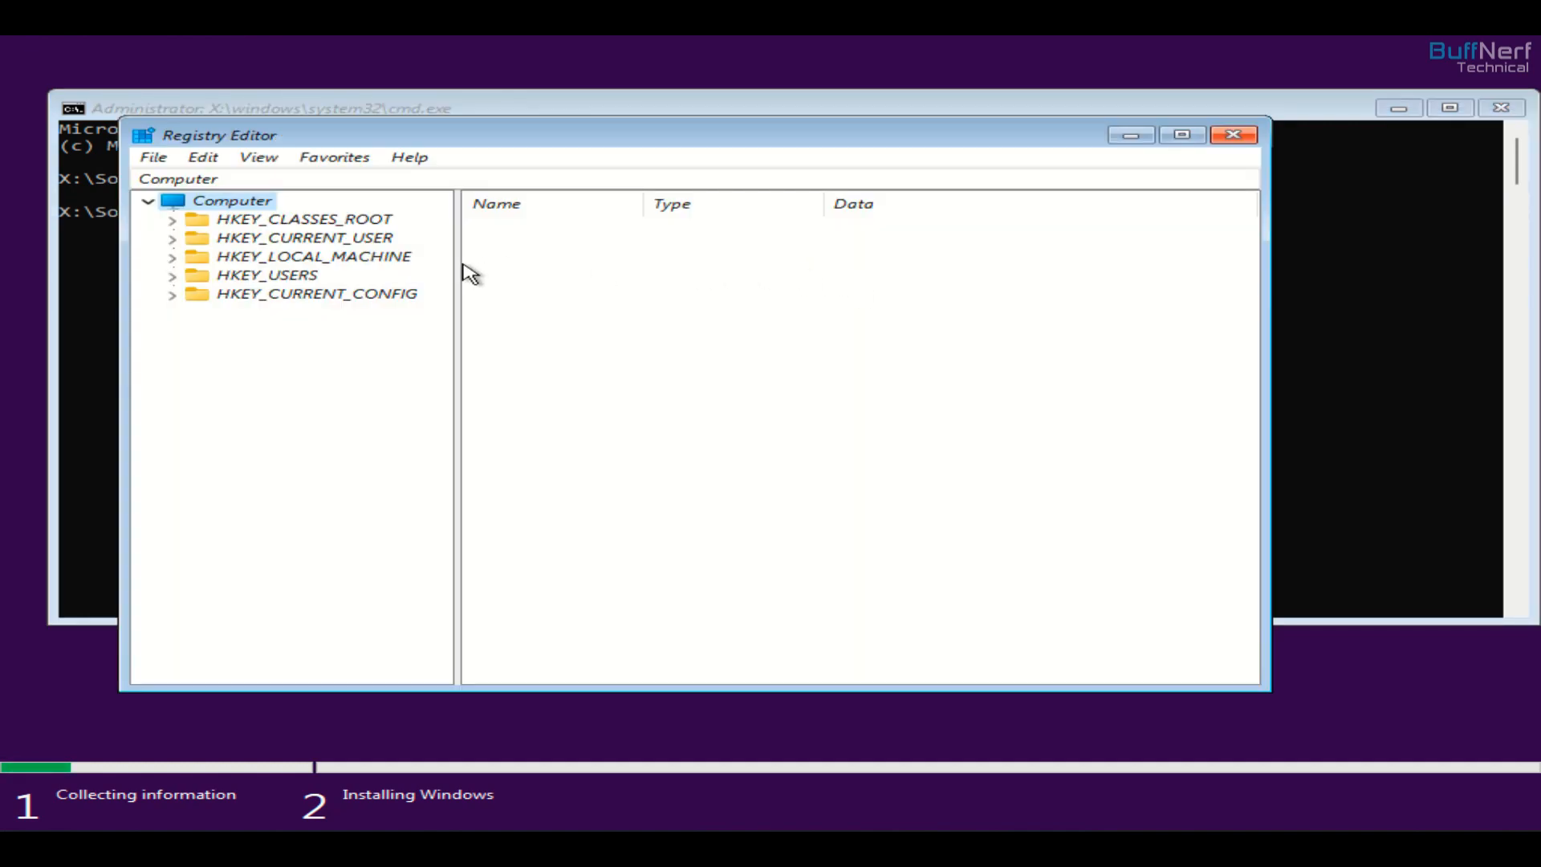
pyautogui.doubleClick(388, 257)
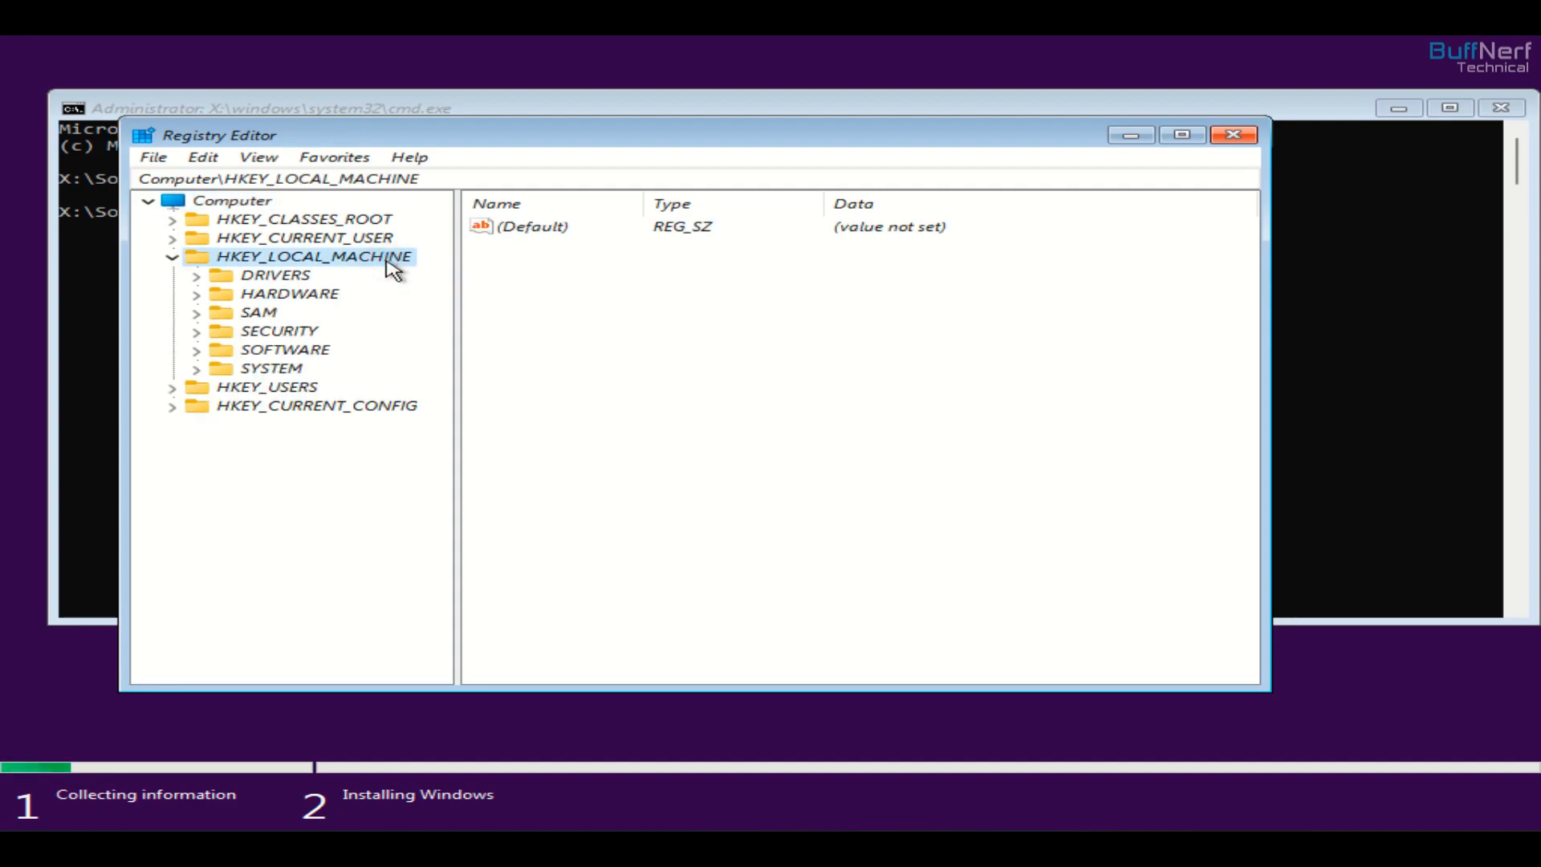
pyautogui.doubleClick(281, 369)
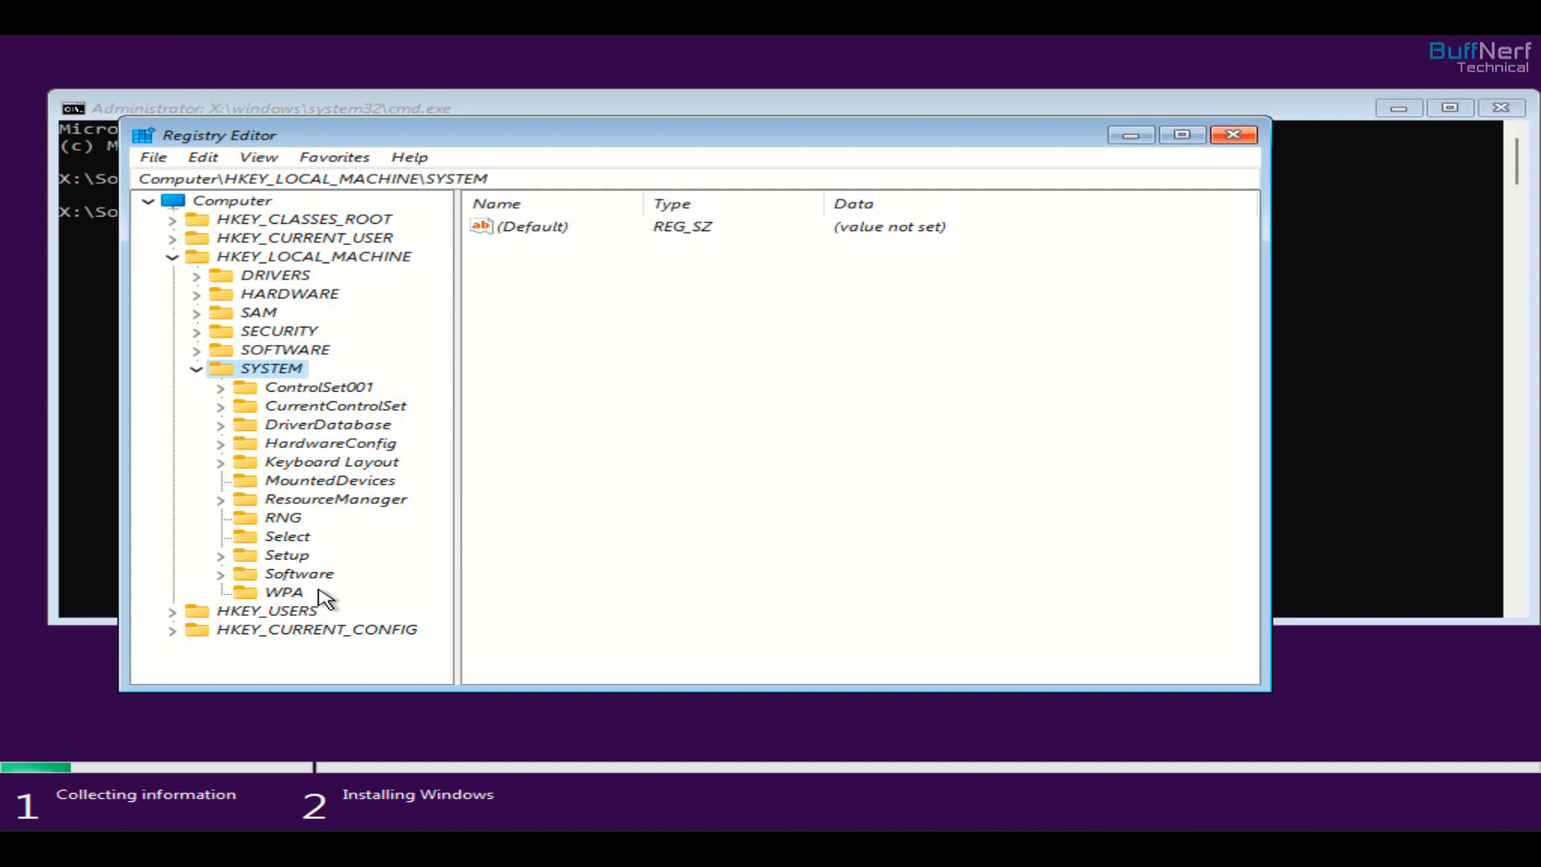
pyautogui.doubleClick(286, 555)
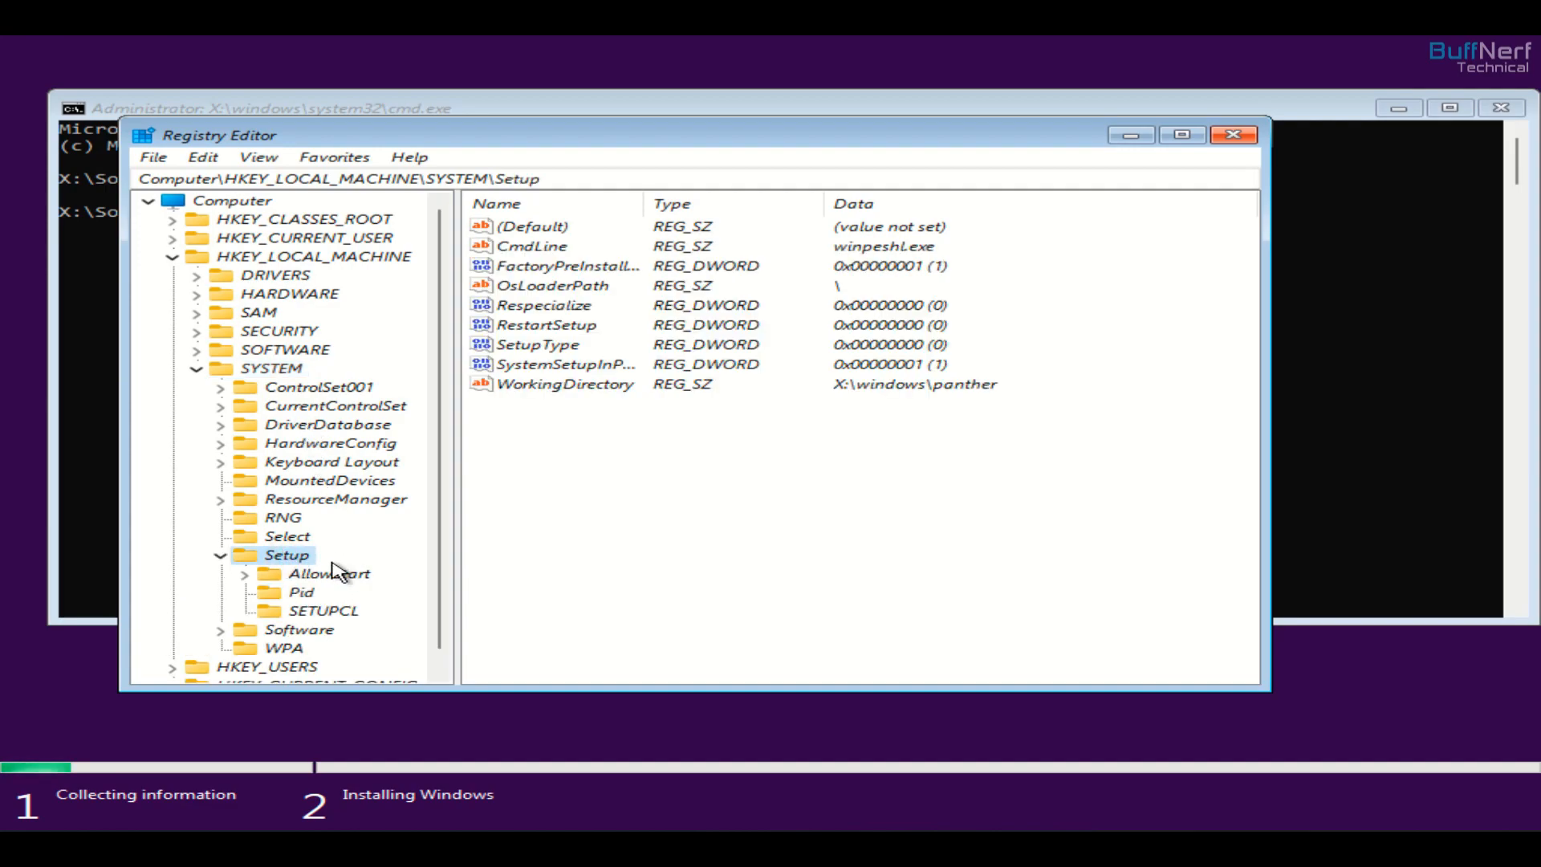
# Create a new key named LabConfig under the Setup key
pyautogui.rightClick(287, 558)
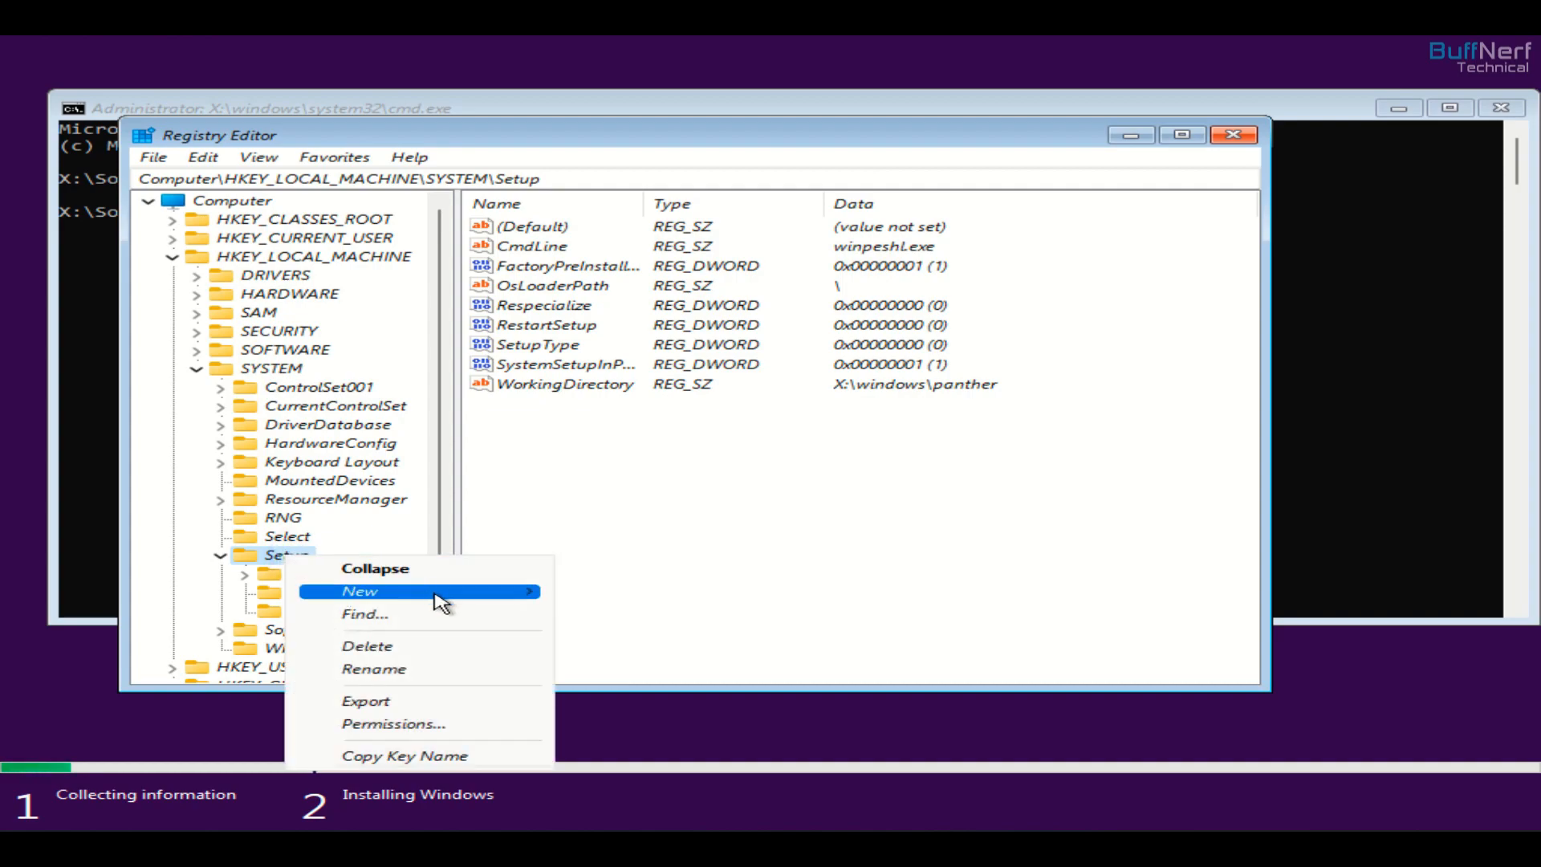
pyautogui.moveTo(441, 603)
pyautogui.click(576, 595)
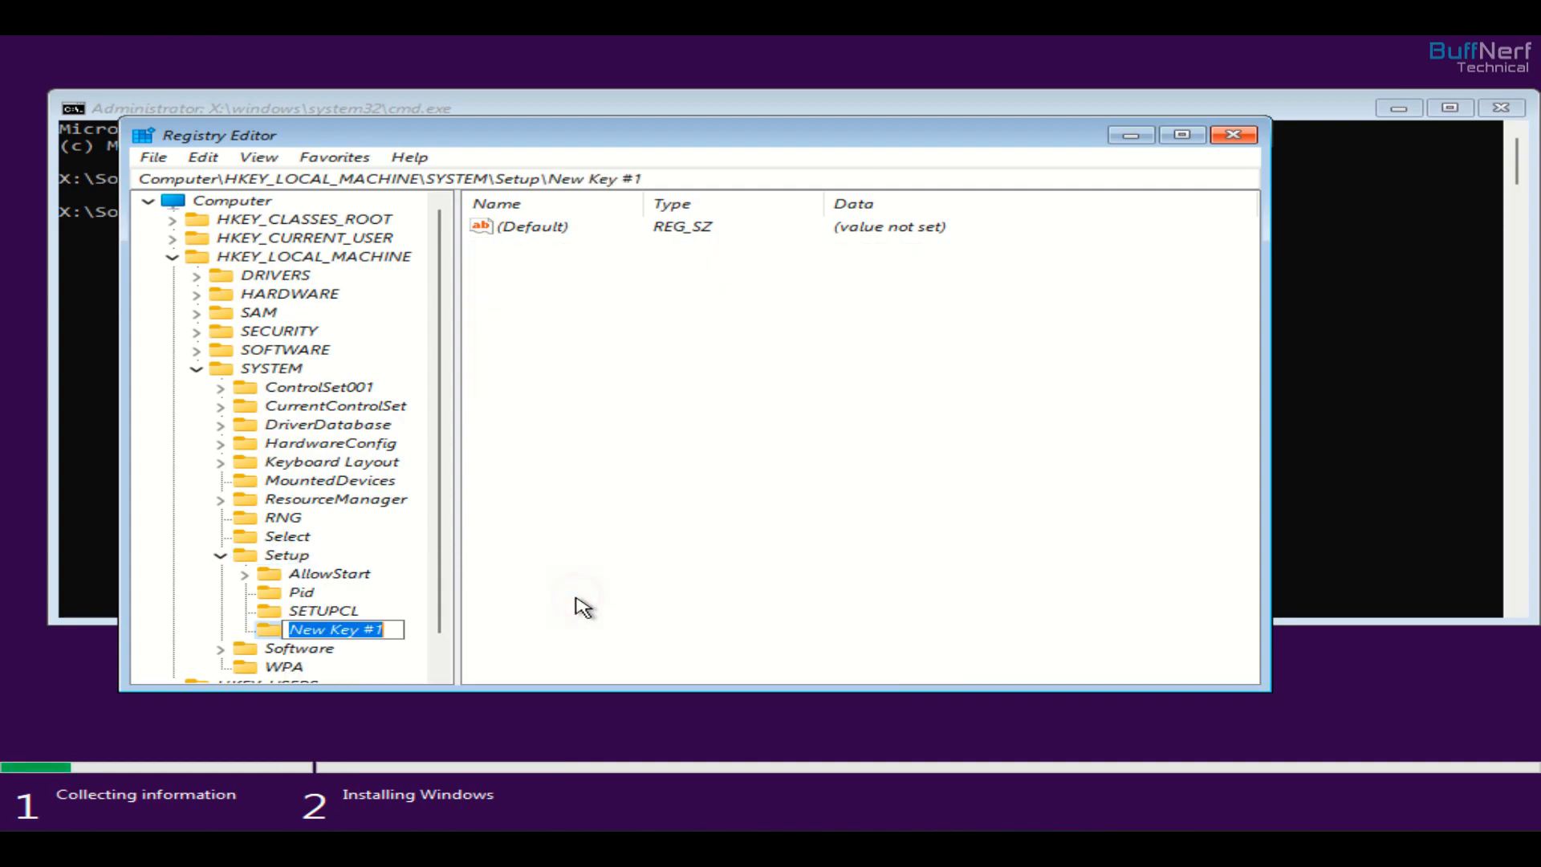
pyautogui.press('capslock')
pyautogui.write('L')
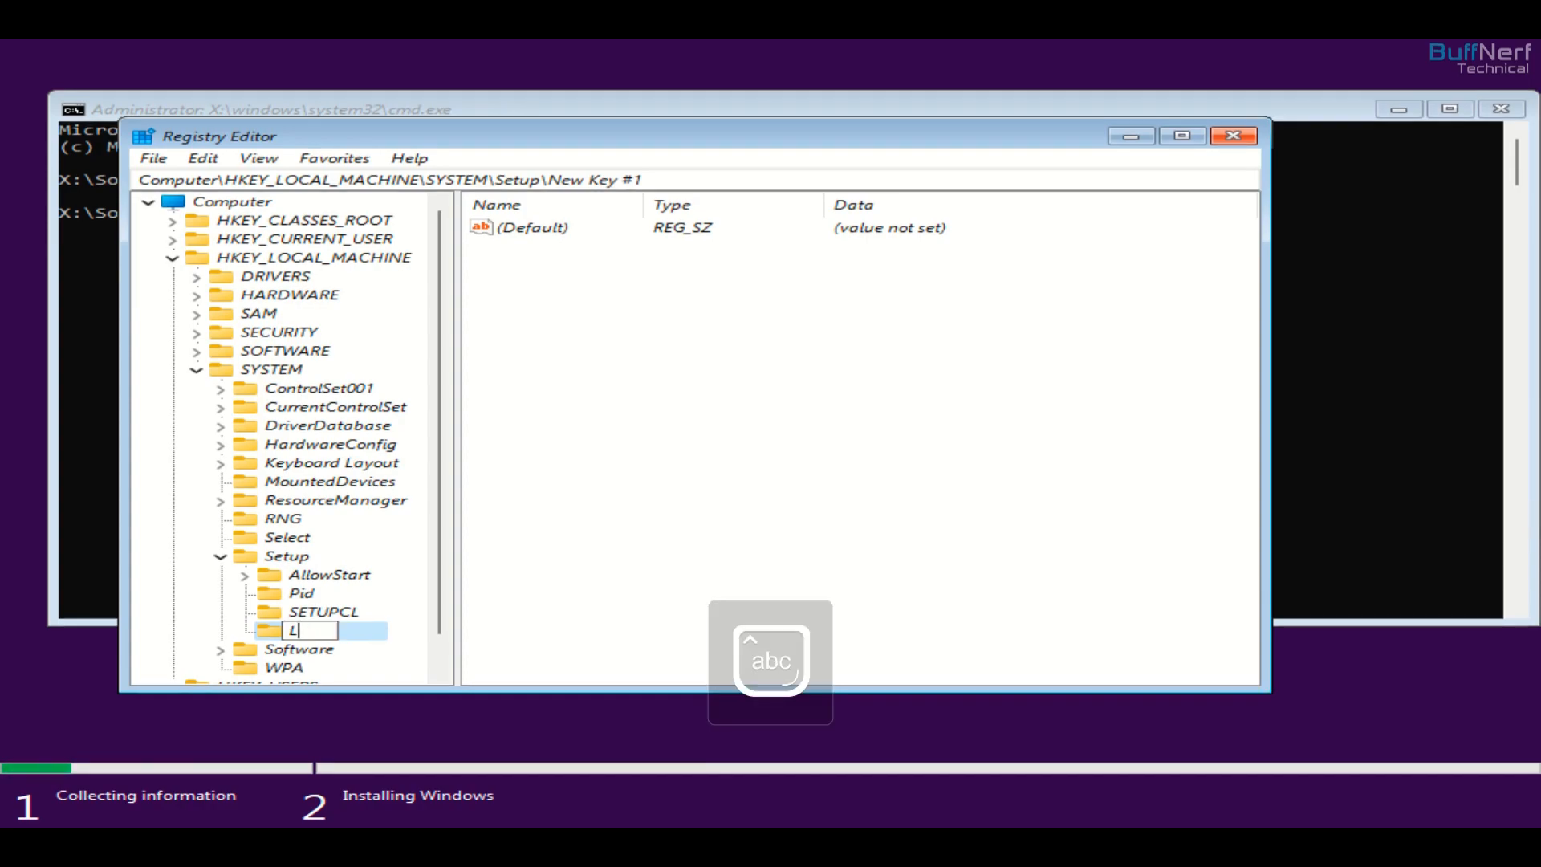
pyautogui.write('Aab')
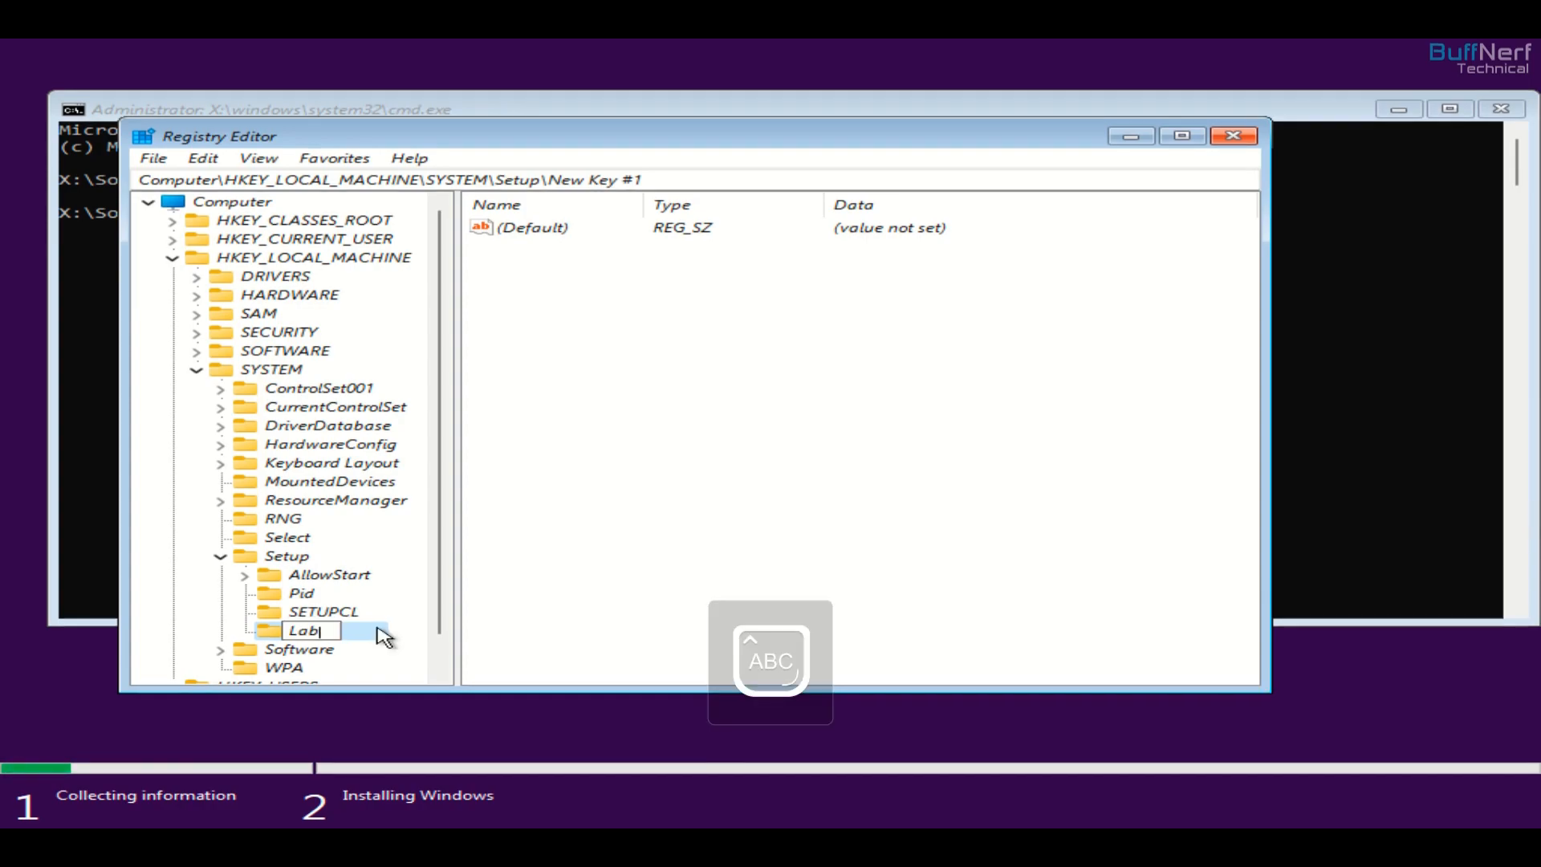
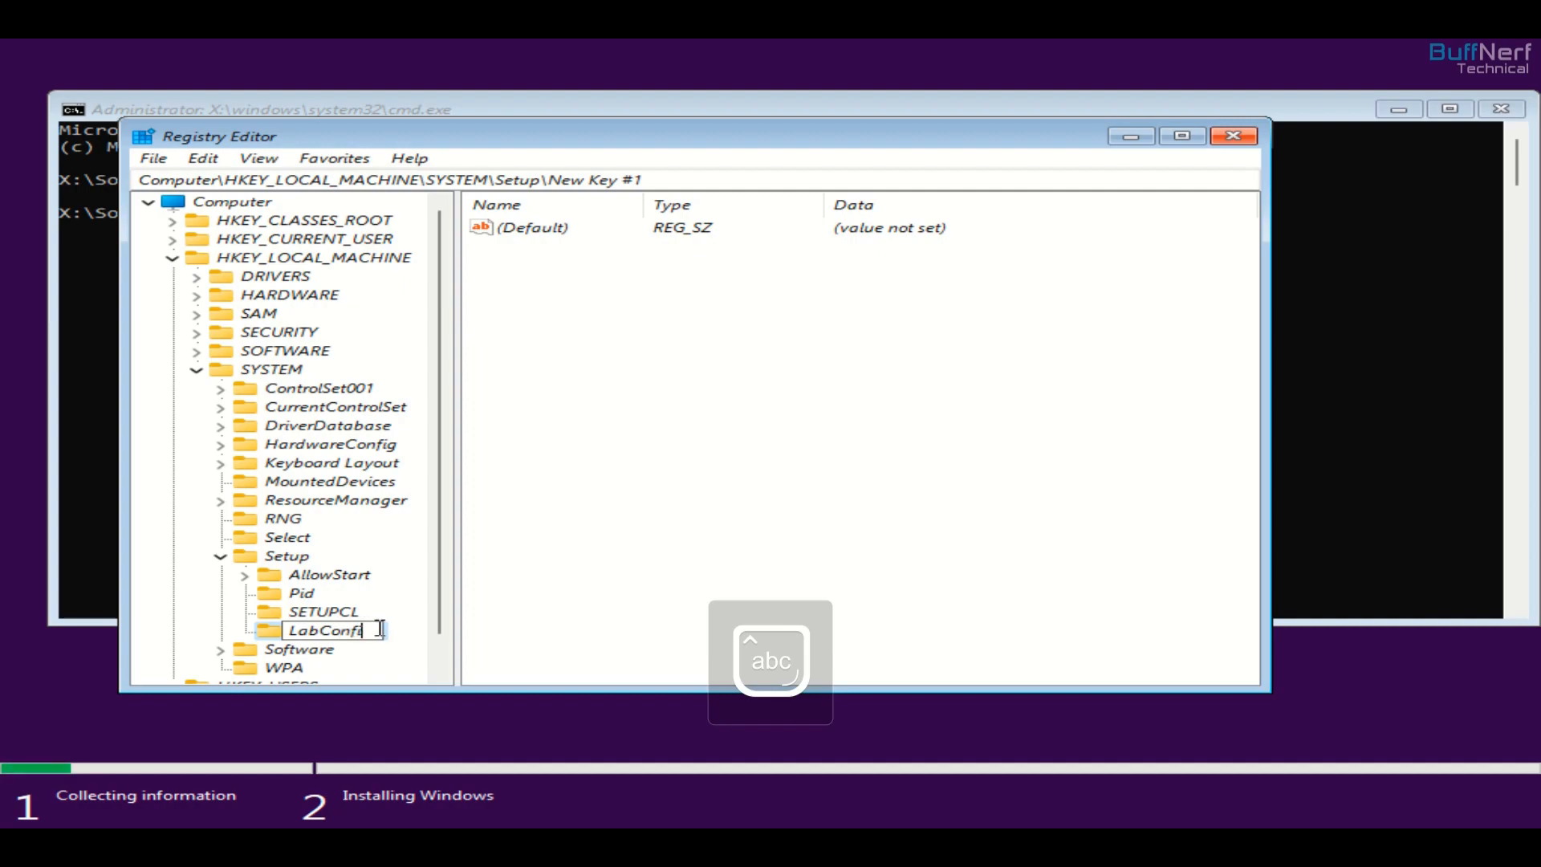
pyautogui.write('Config')
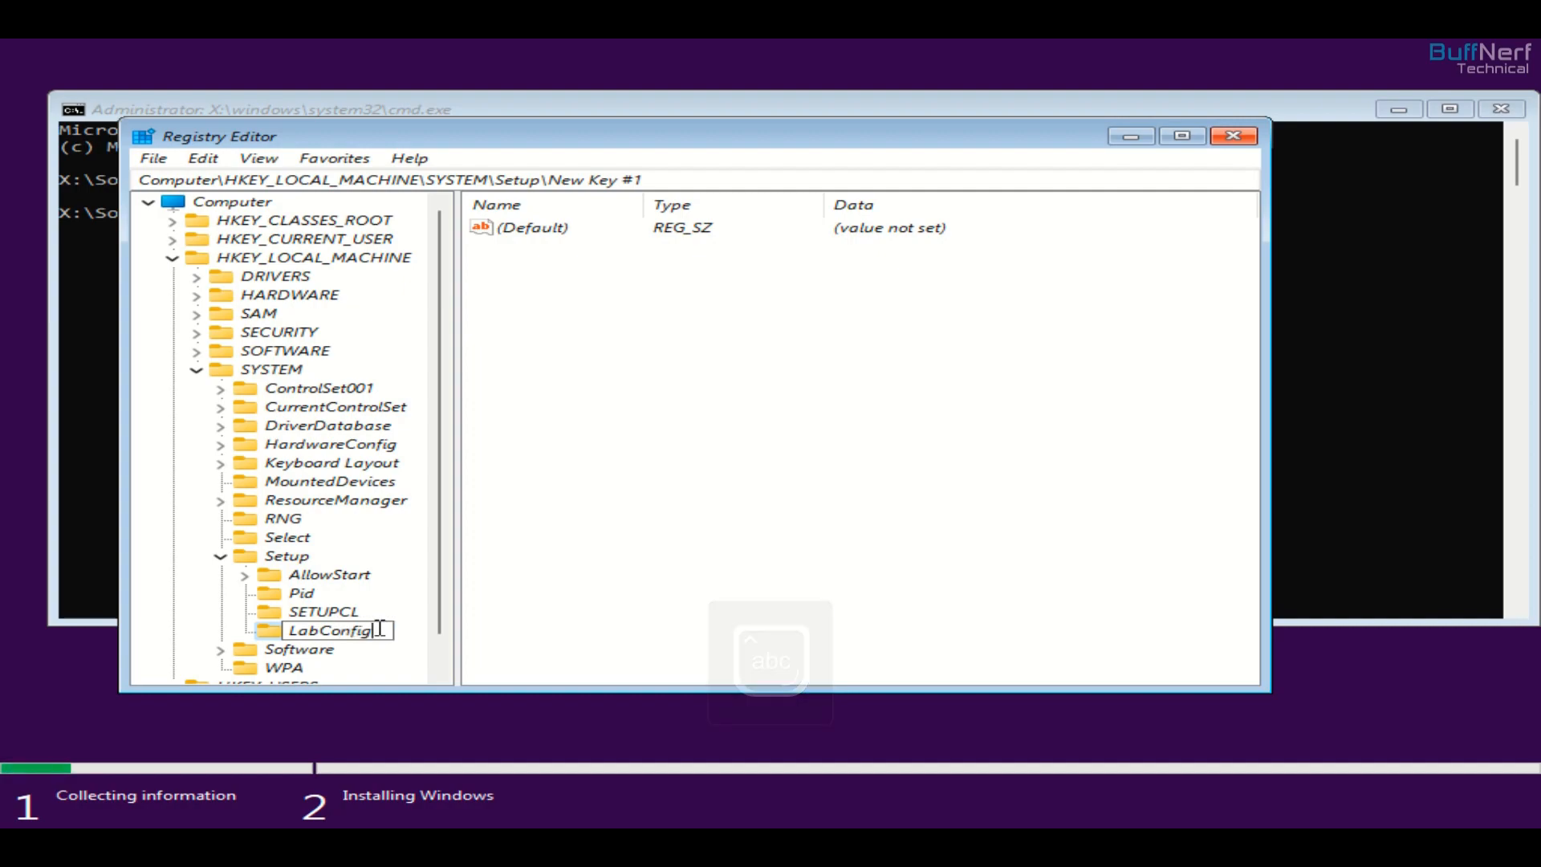
pyautogui.press('Return')
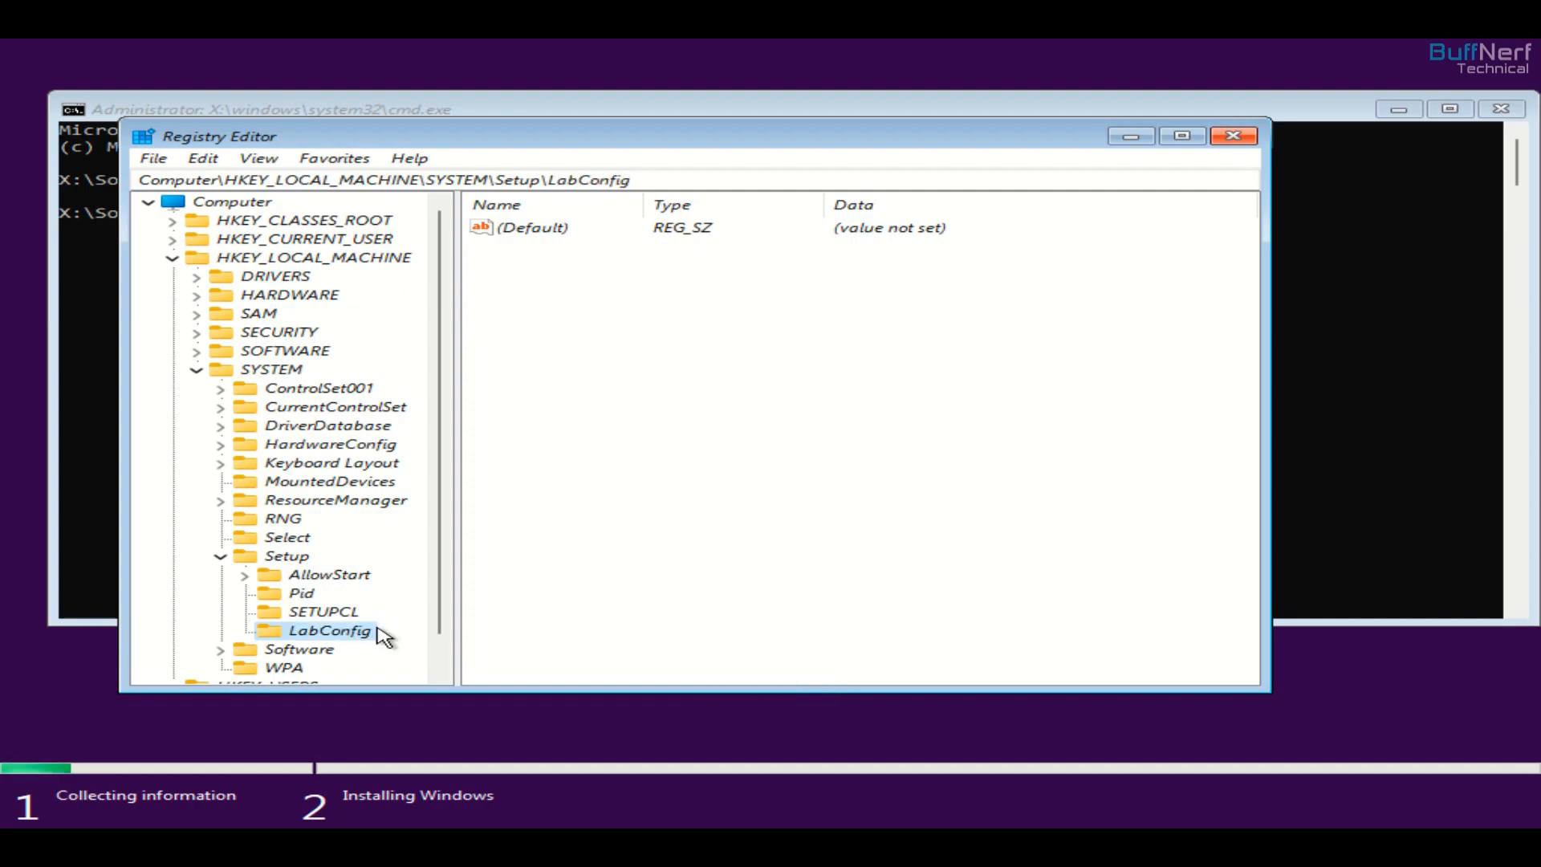
# Add a DWORD (32-bit) value named BypassTPMCheck to the LabConfig key and set its data to 1
pyautogui.rightClick(307, 637)
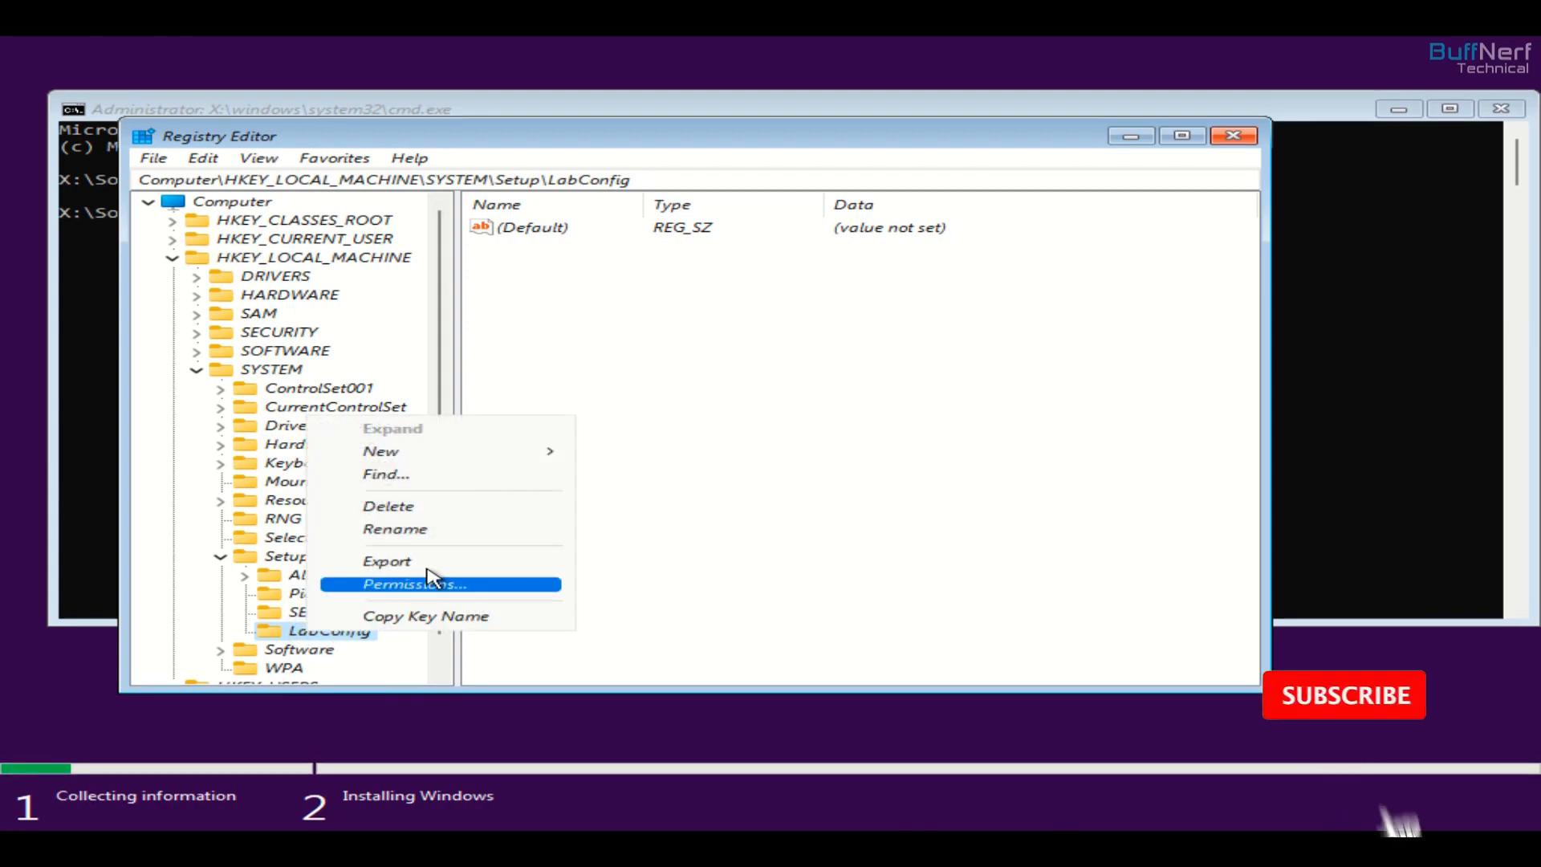
pyautogui.moveTo(534, 461)
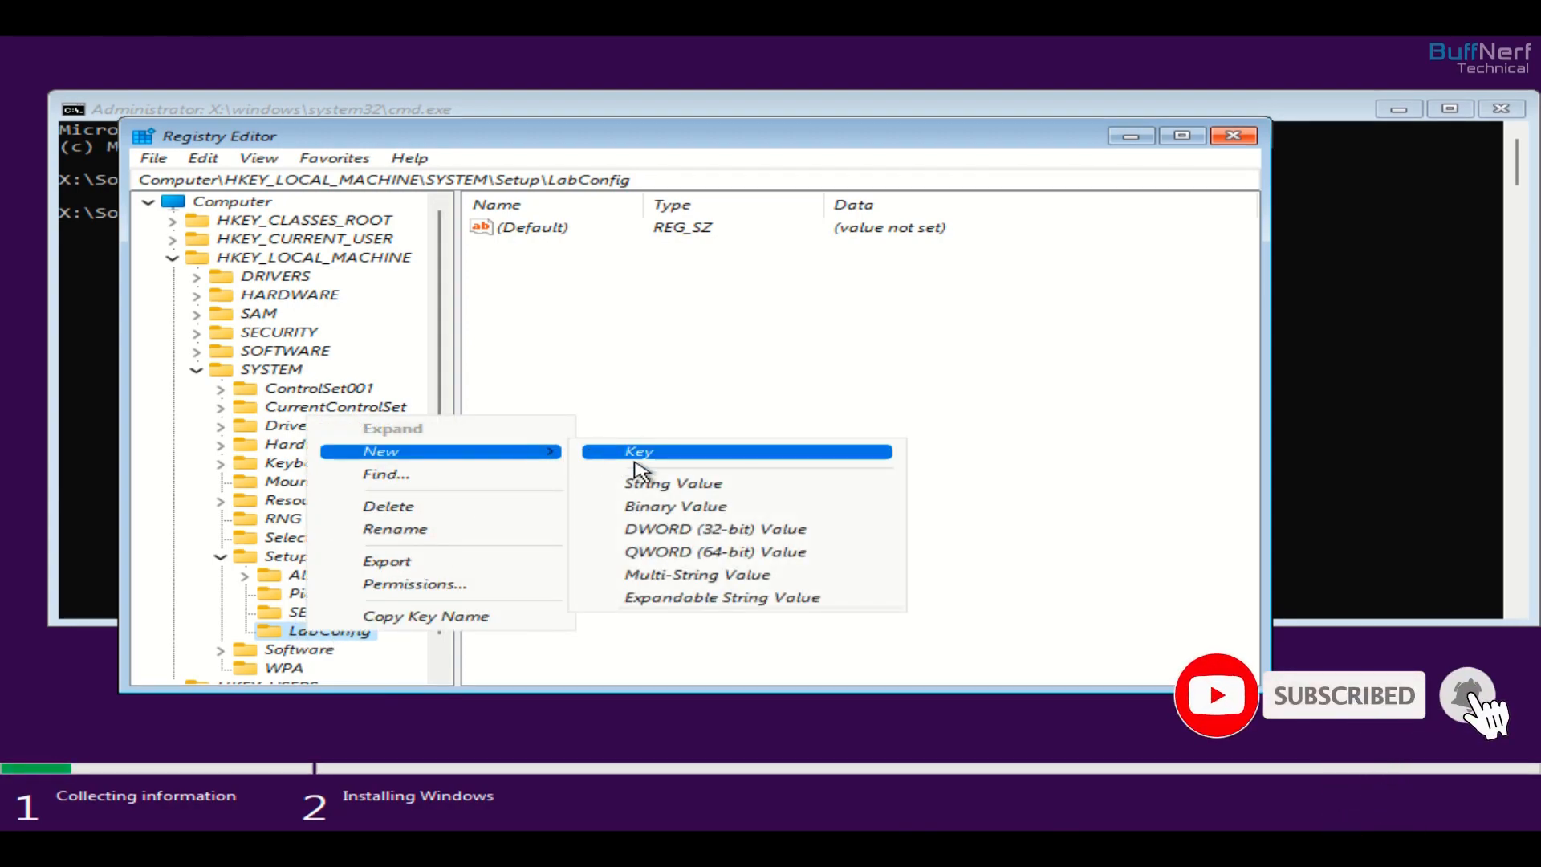
pyautogui.click(697, 531)
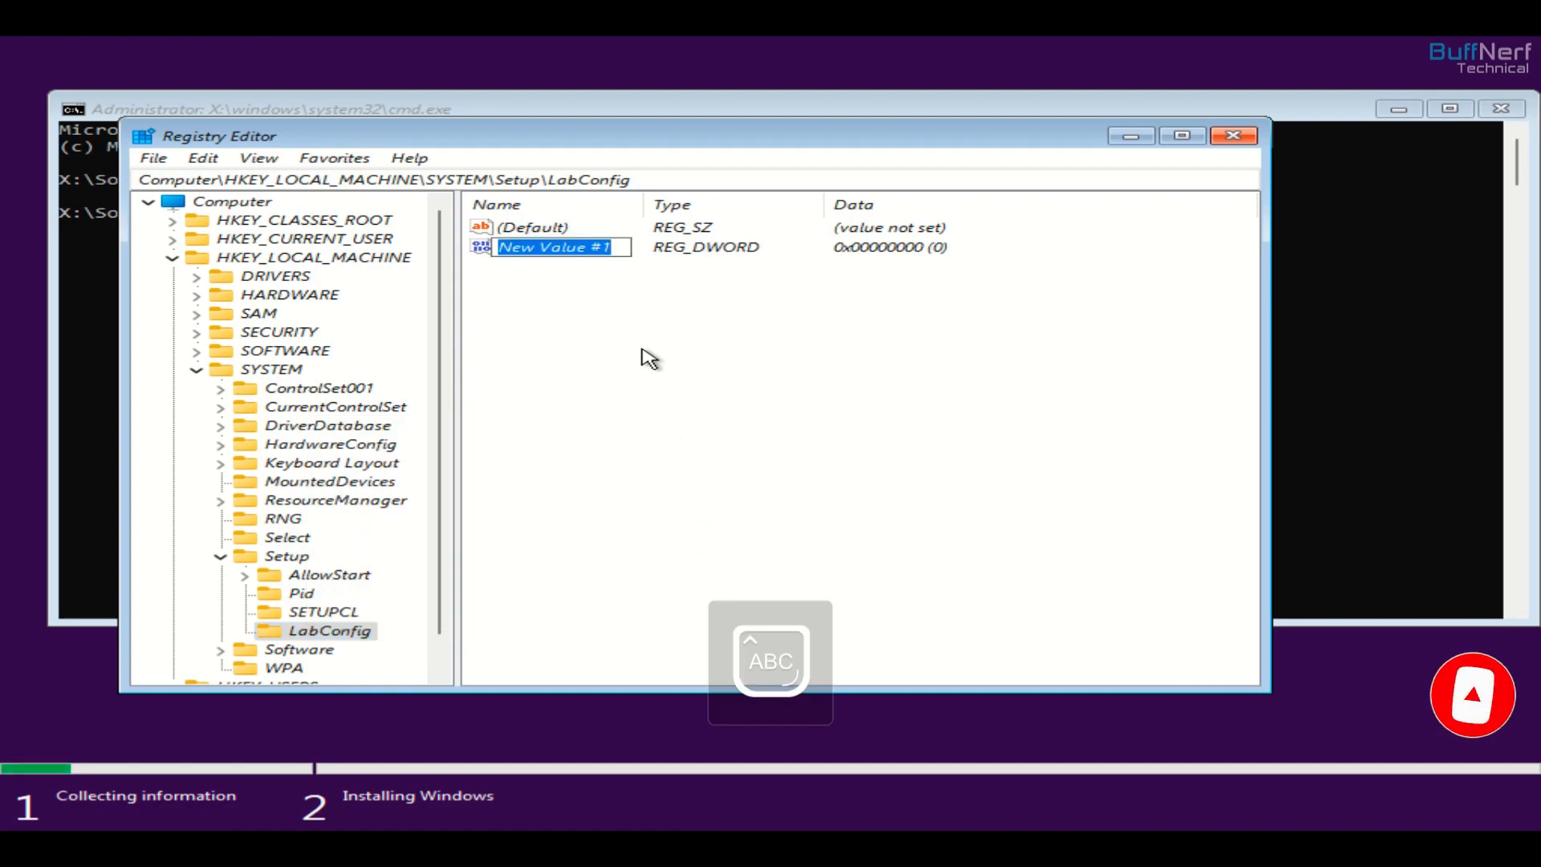
pyautogui.write('Bypass')
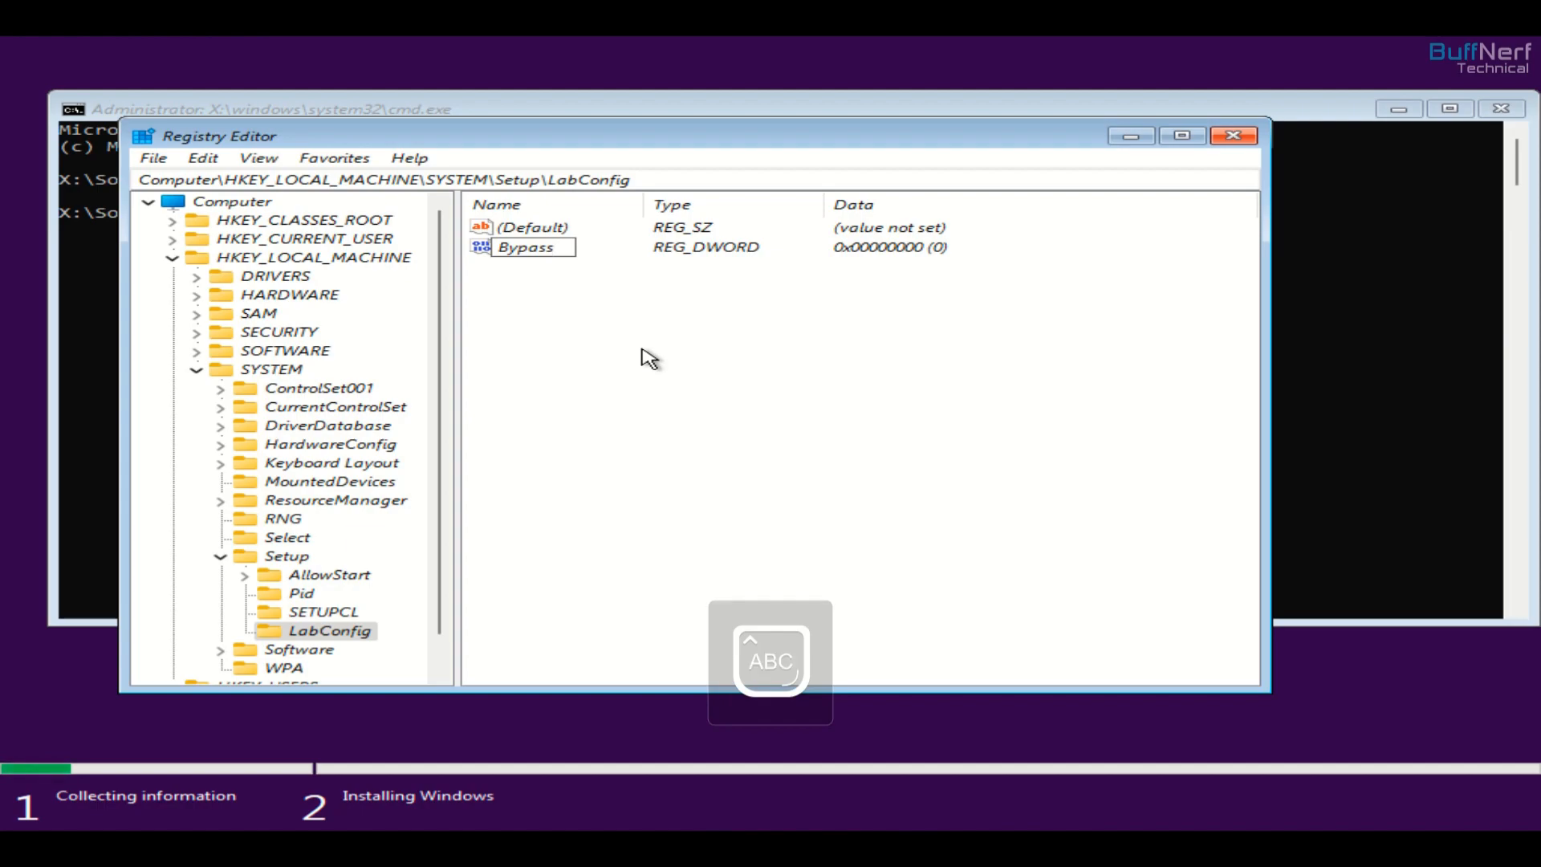
pyautogui.write('TPMCheck')
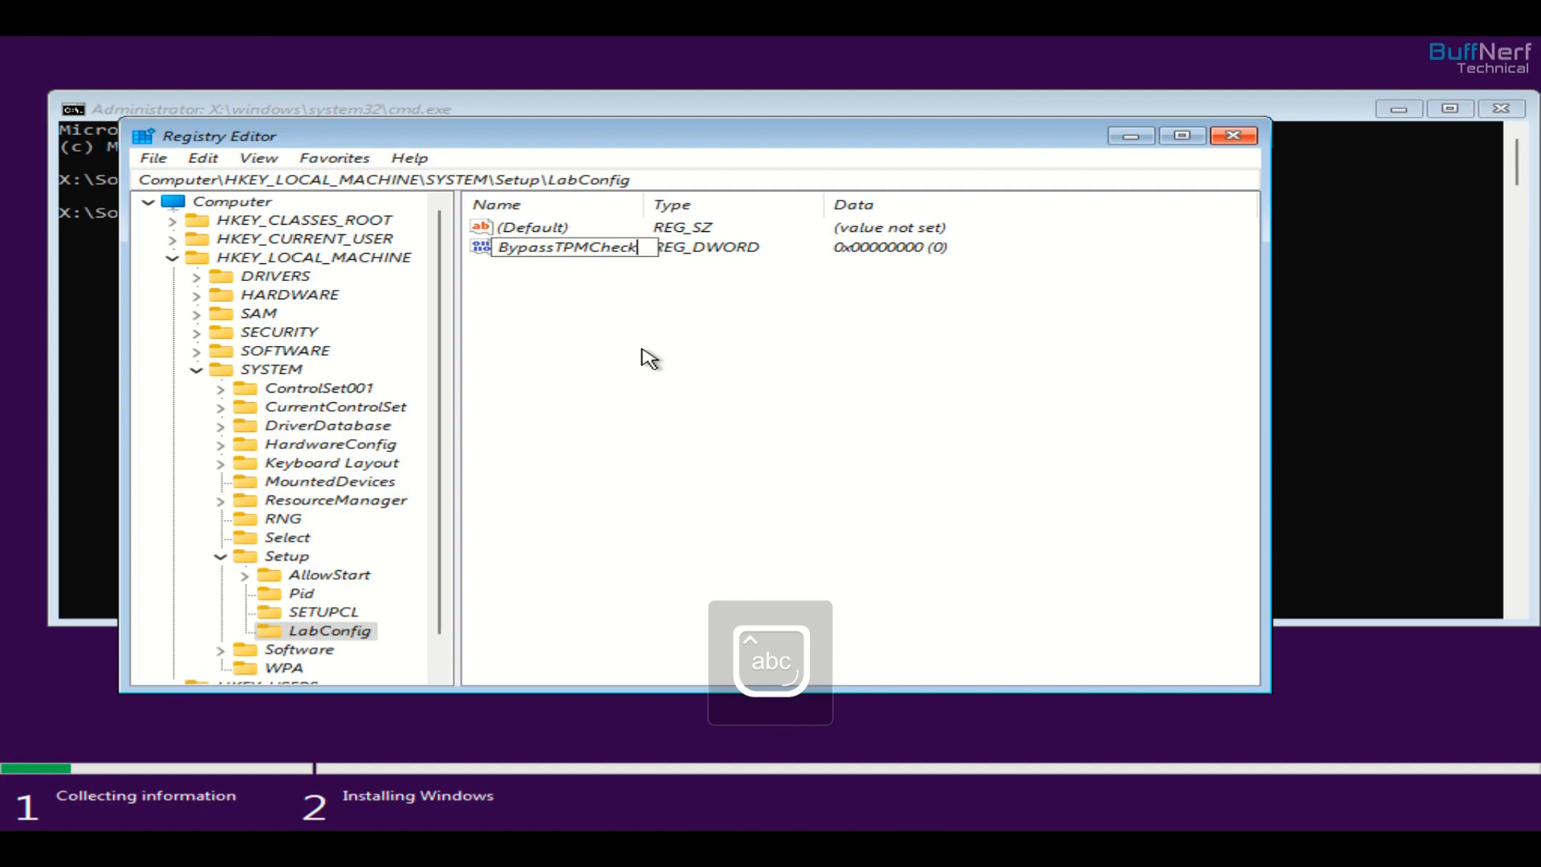
pyautogui.press('Return')
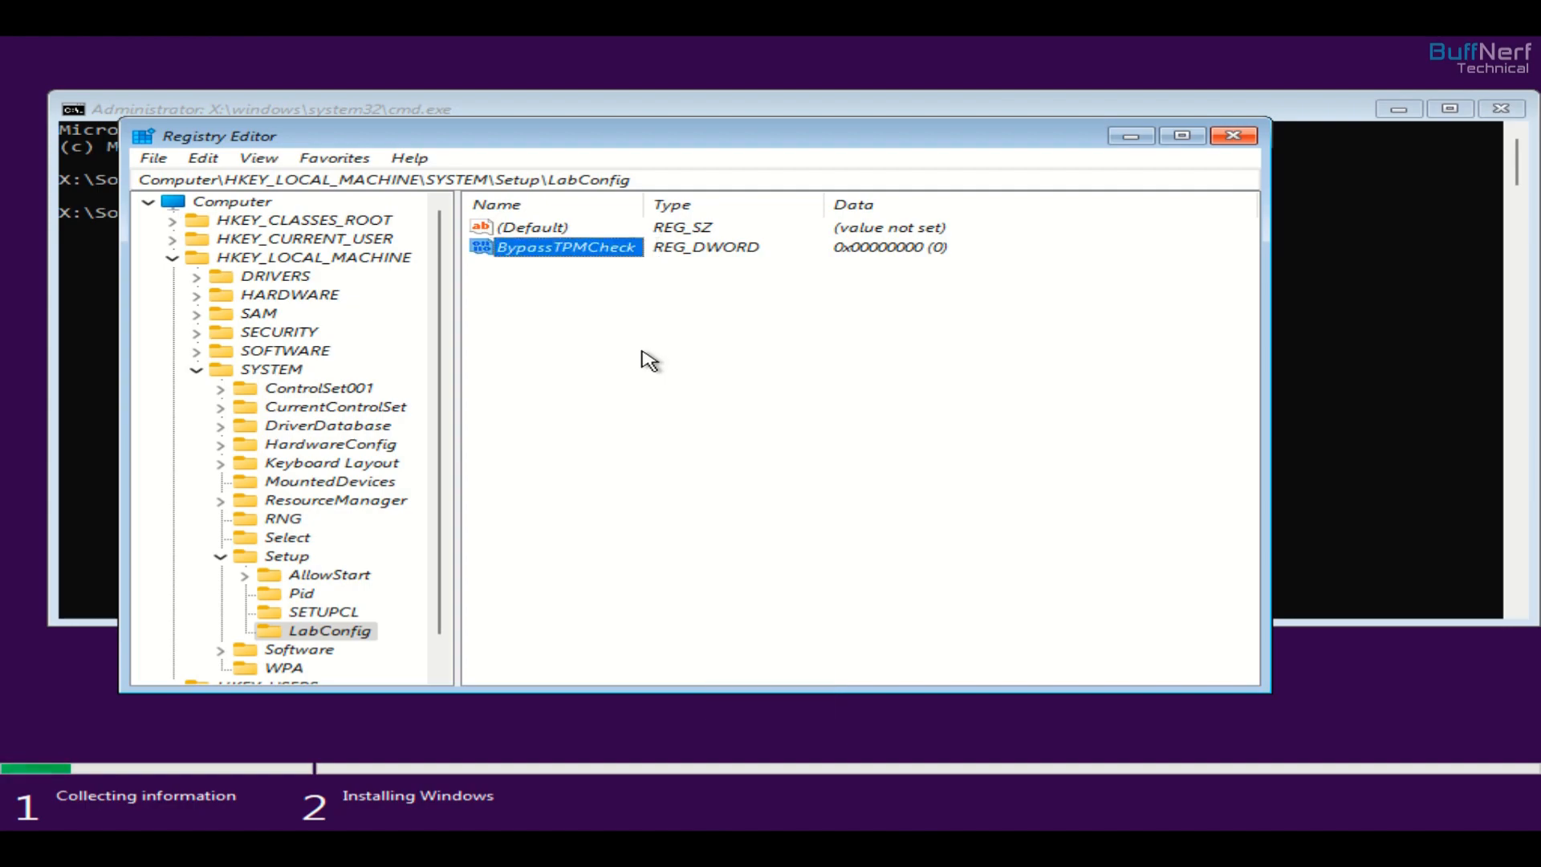
pyautogui.doubleClick(607, 247)
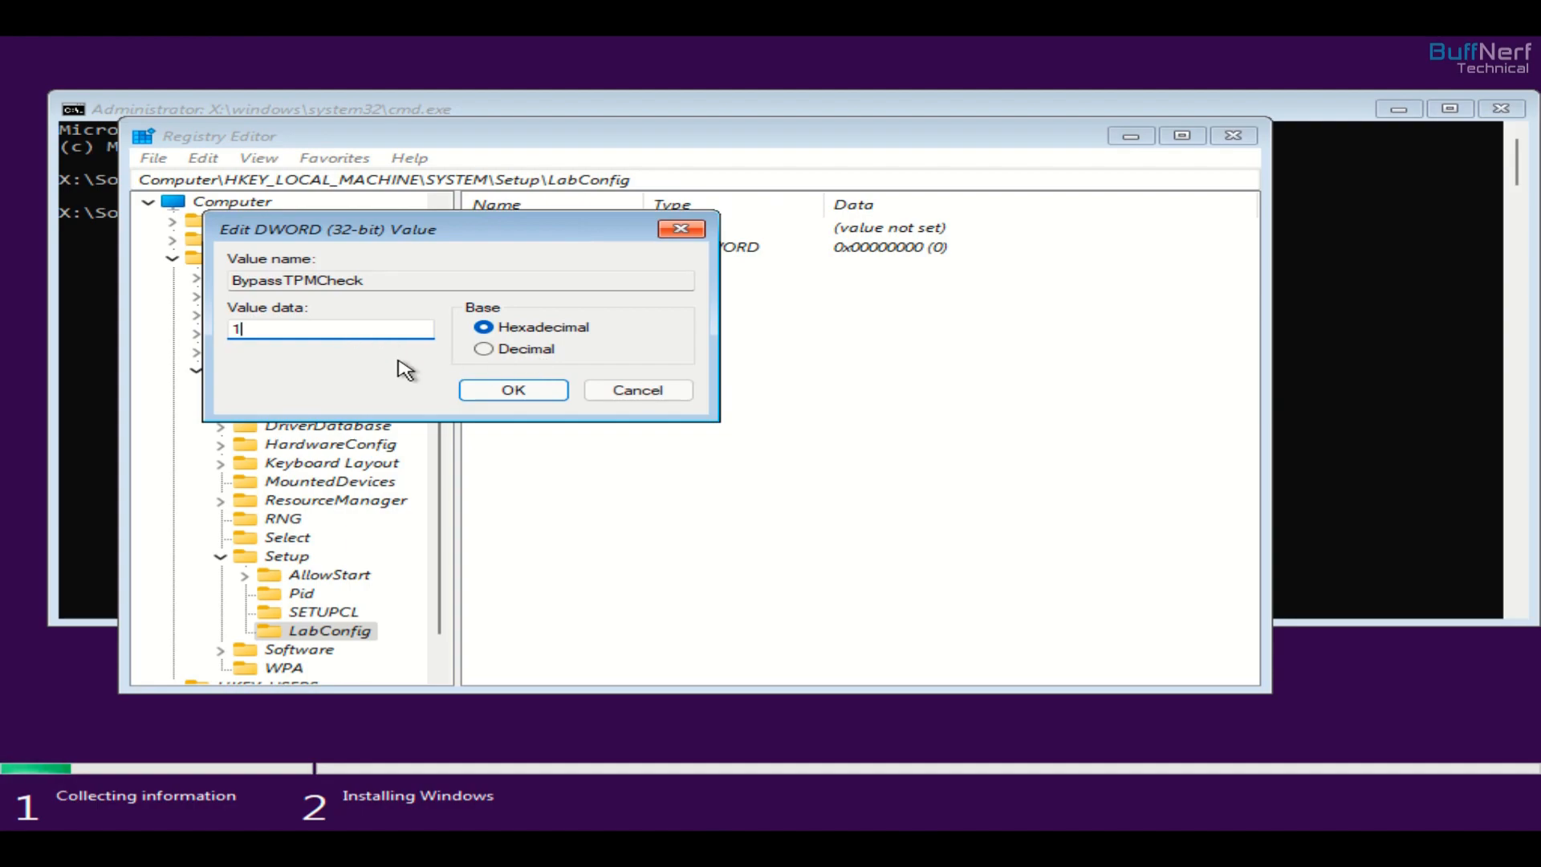
pyautogui.click(504, 394)
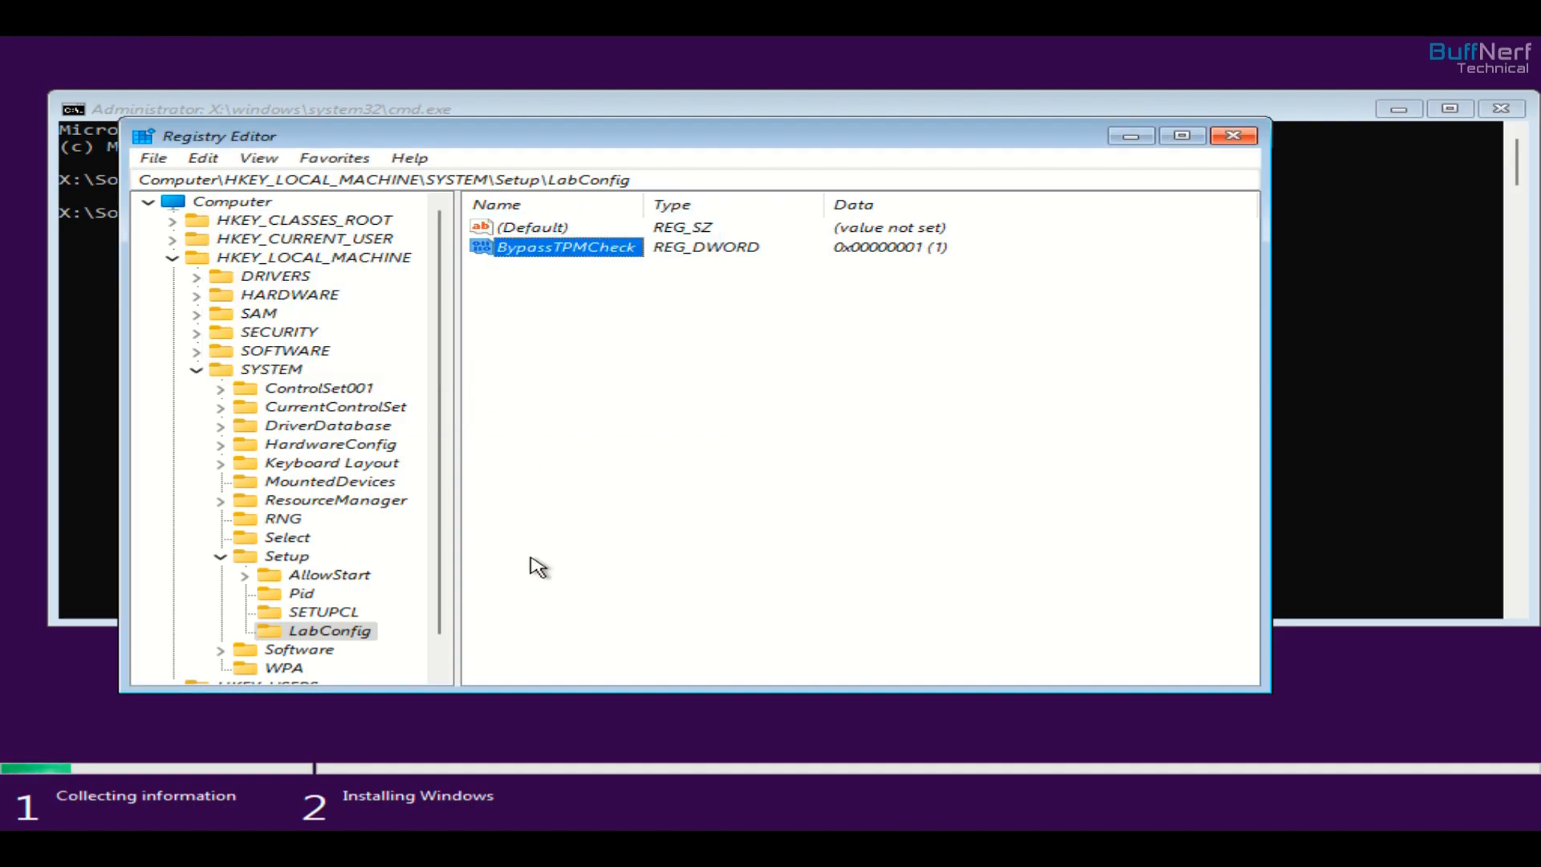
# Add a DWORD (32-bit) value named BypassSecureBootCheck to the LabConfig key
pyautogui.rightClick(343, 638)
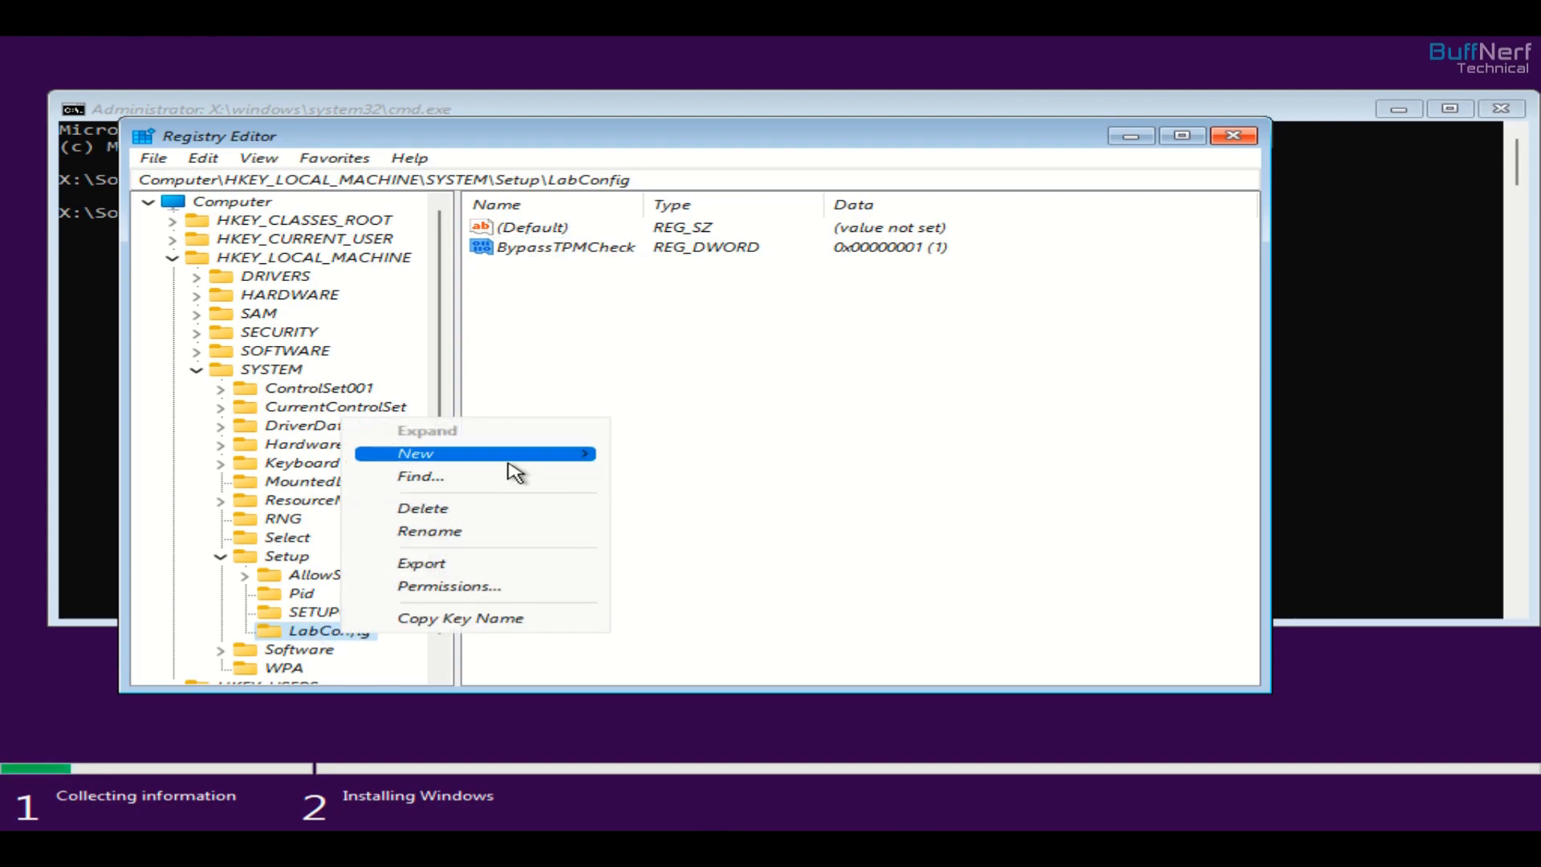
pyautogui.moveTo(514, 456)
pyautogui.click(732, 532)
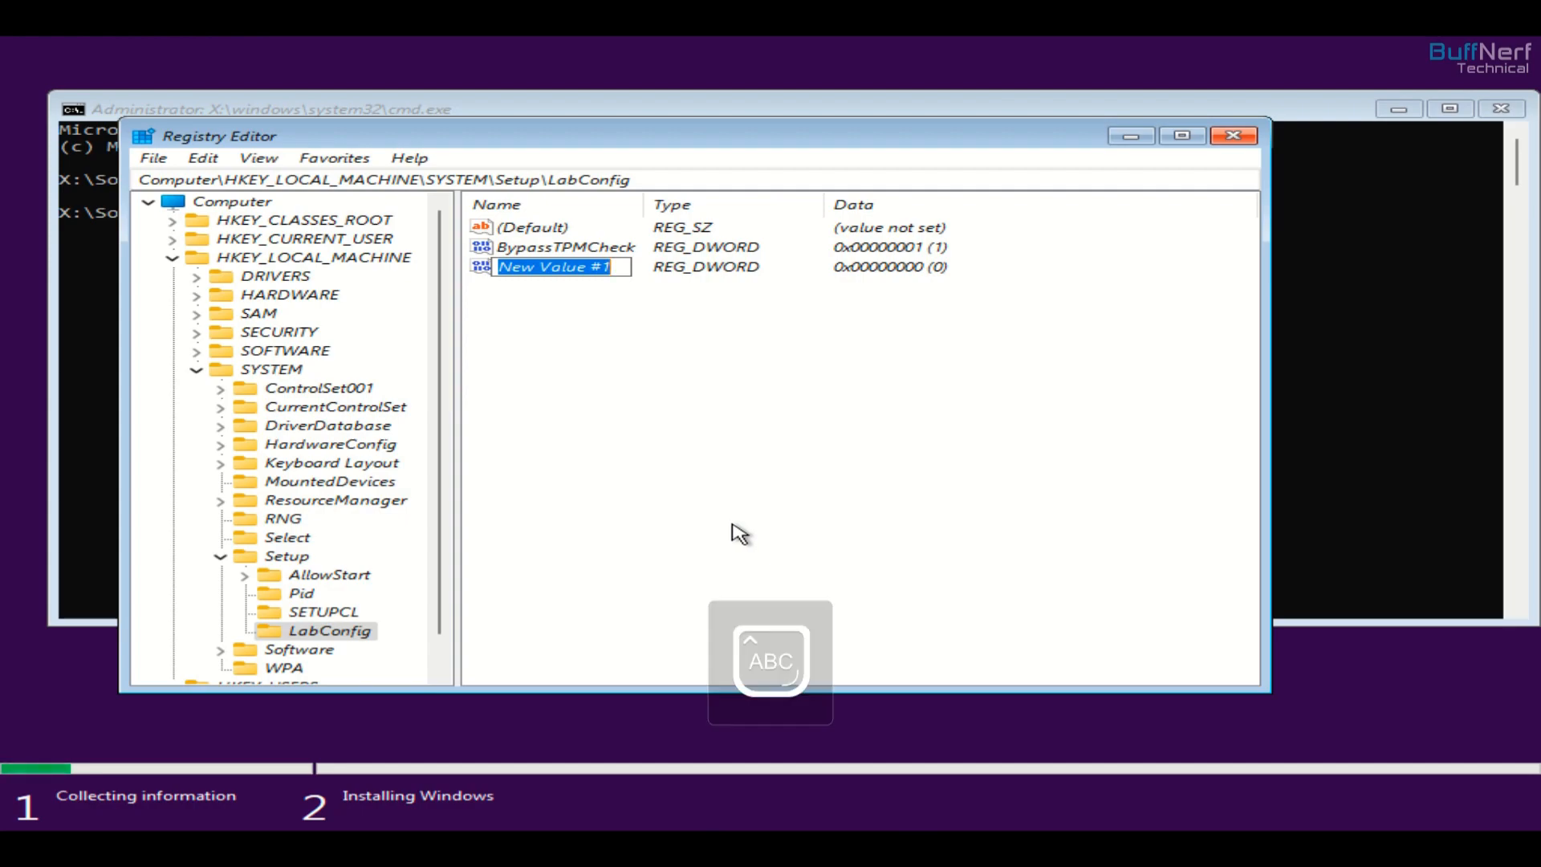
pyautogui.write('Bypass')
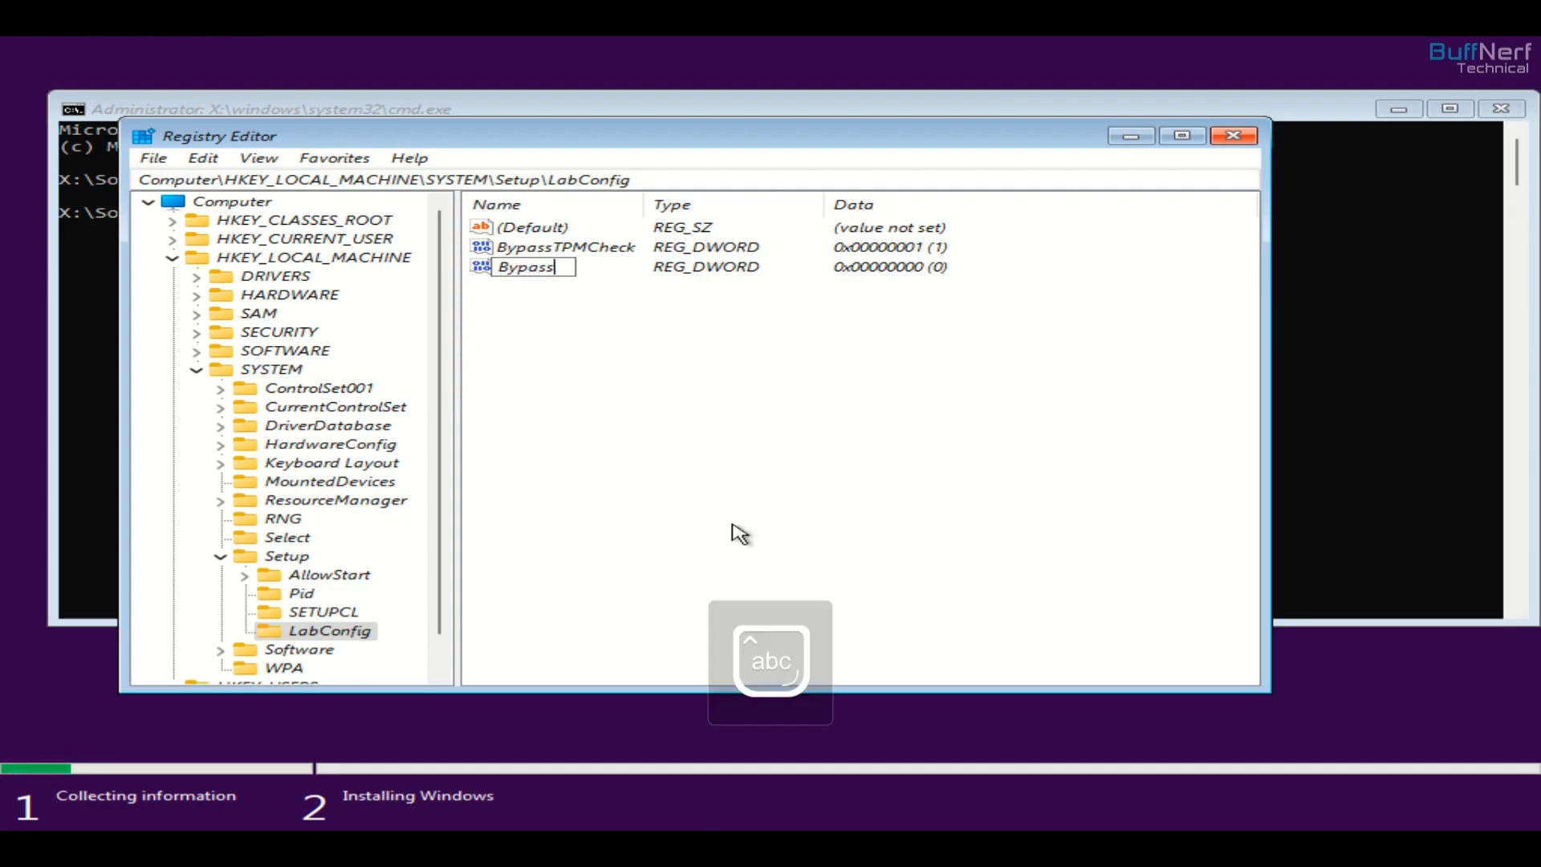
pyautogui.write('S')
pyautogui.press('capslock')
pyautogui.write('ecureB')
pyautogui.press('capslock')
pyautogui.write('oot')
pyautogui.press('capslock')
pyautogui.write('C')
pyautogui.press('capslock')
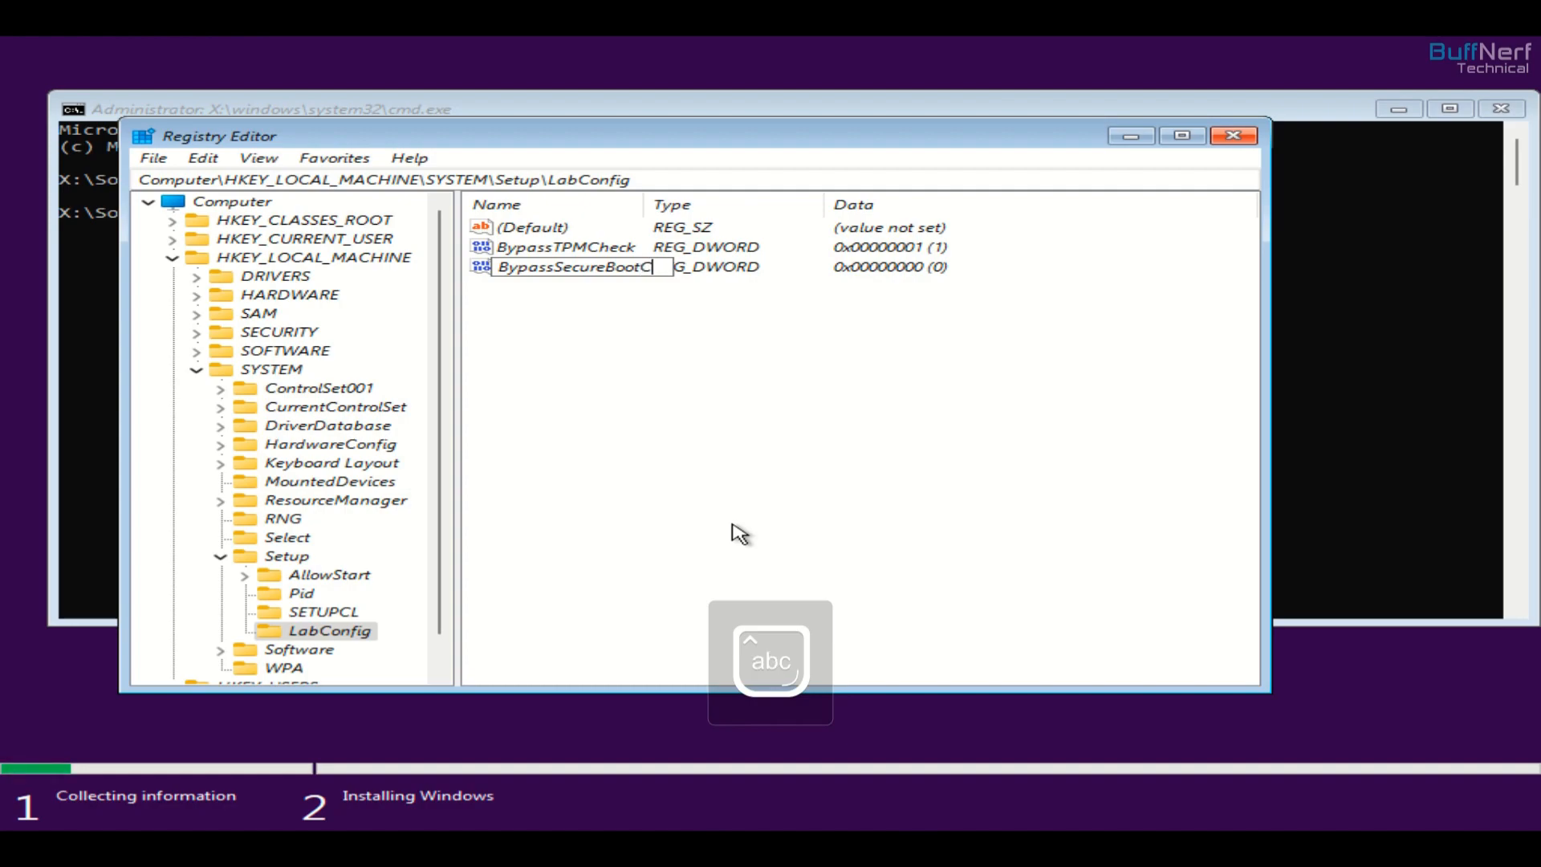
pyautogui.write('heck')
pyautogui.press('Return')
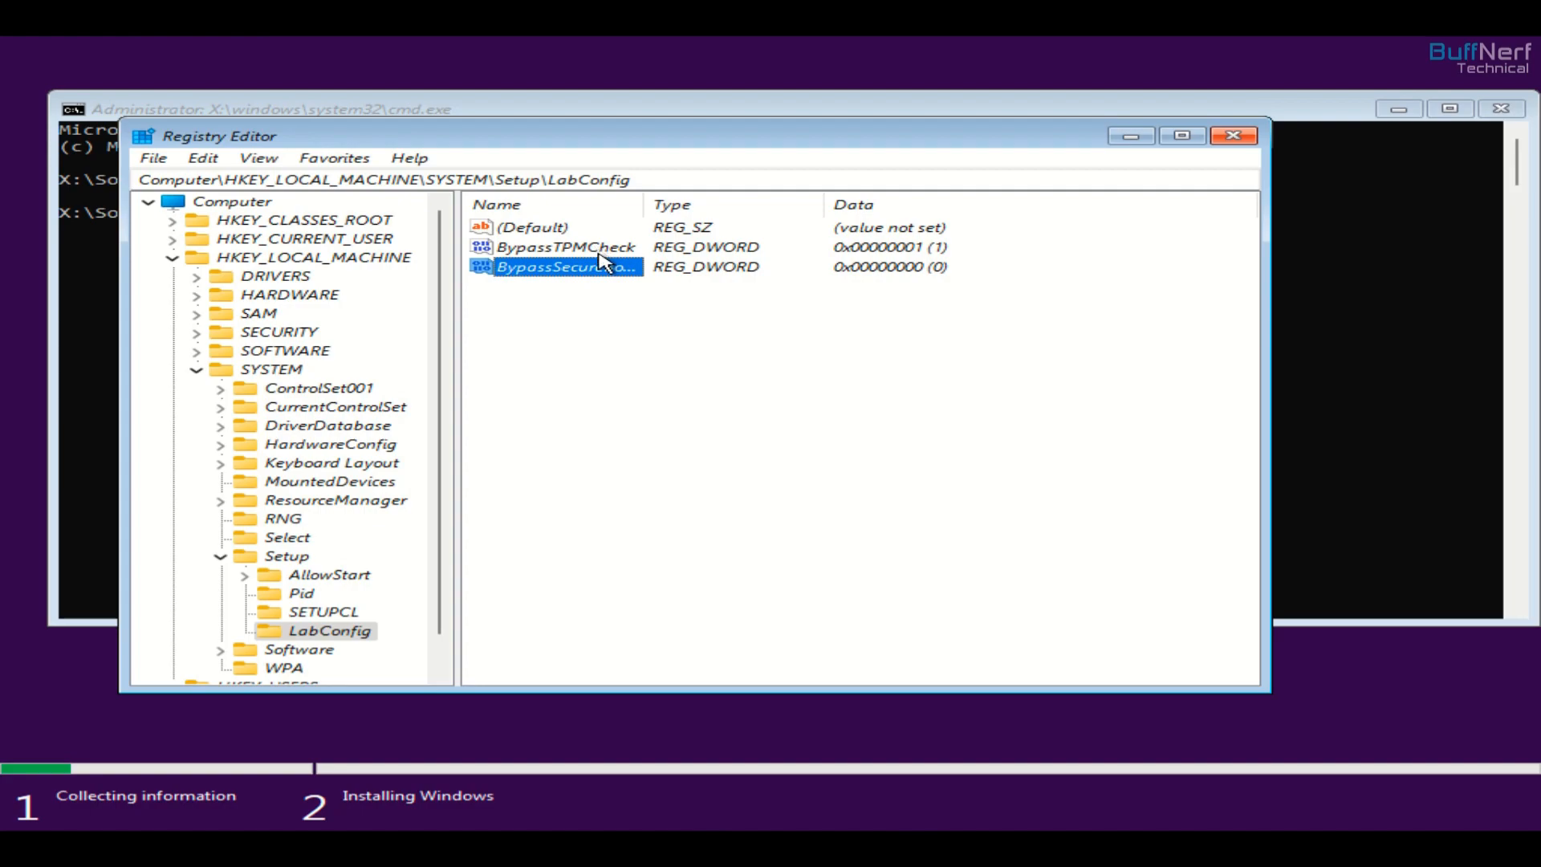
# Set the value data of BypassSecureBootCheck to 1
pyautogui.doubleClick(608, 269)
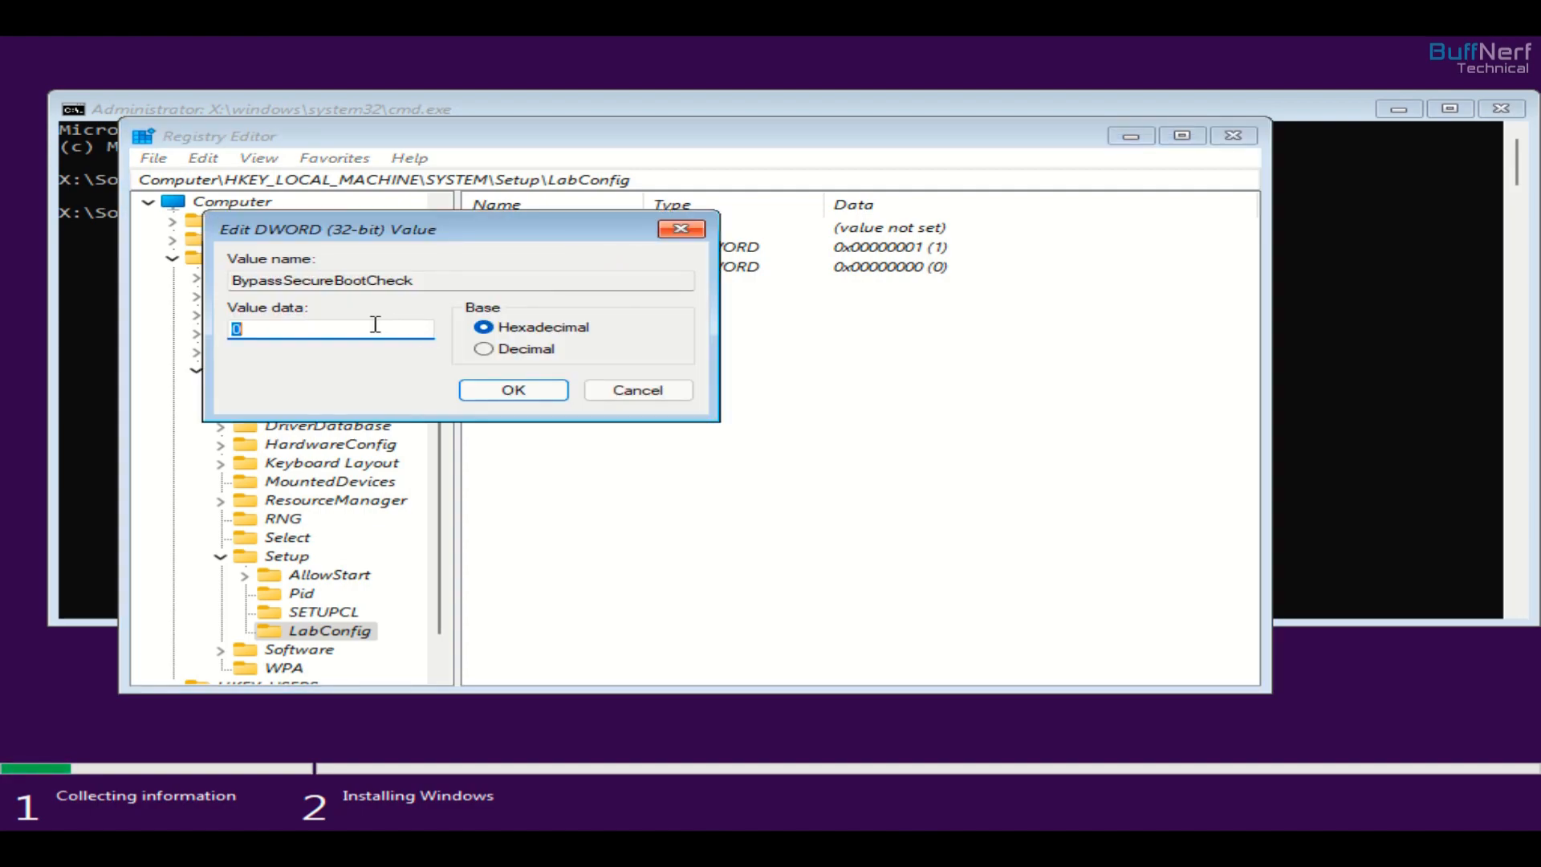
pyautogui.write('1')
pyautogui.click(513, 391)
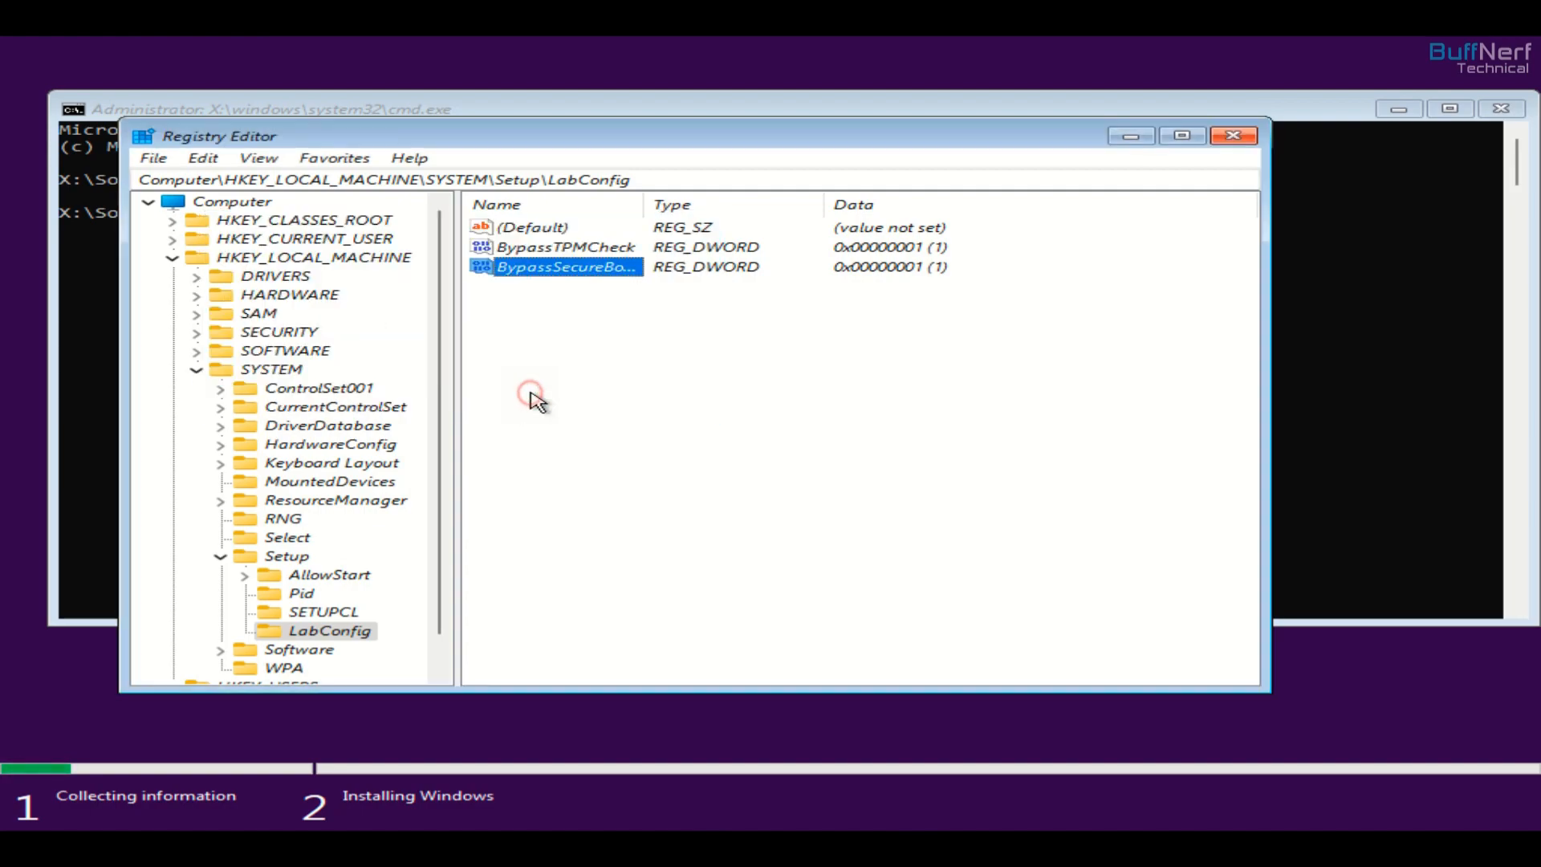
# Add a DWORD (32-bit) value named BypassRamCheck to the LabConfig key and set its data to 1
pyautogui.rightClick(354, 632)
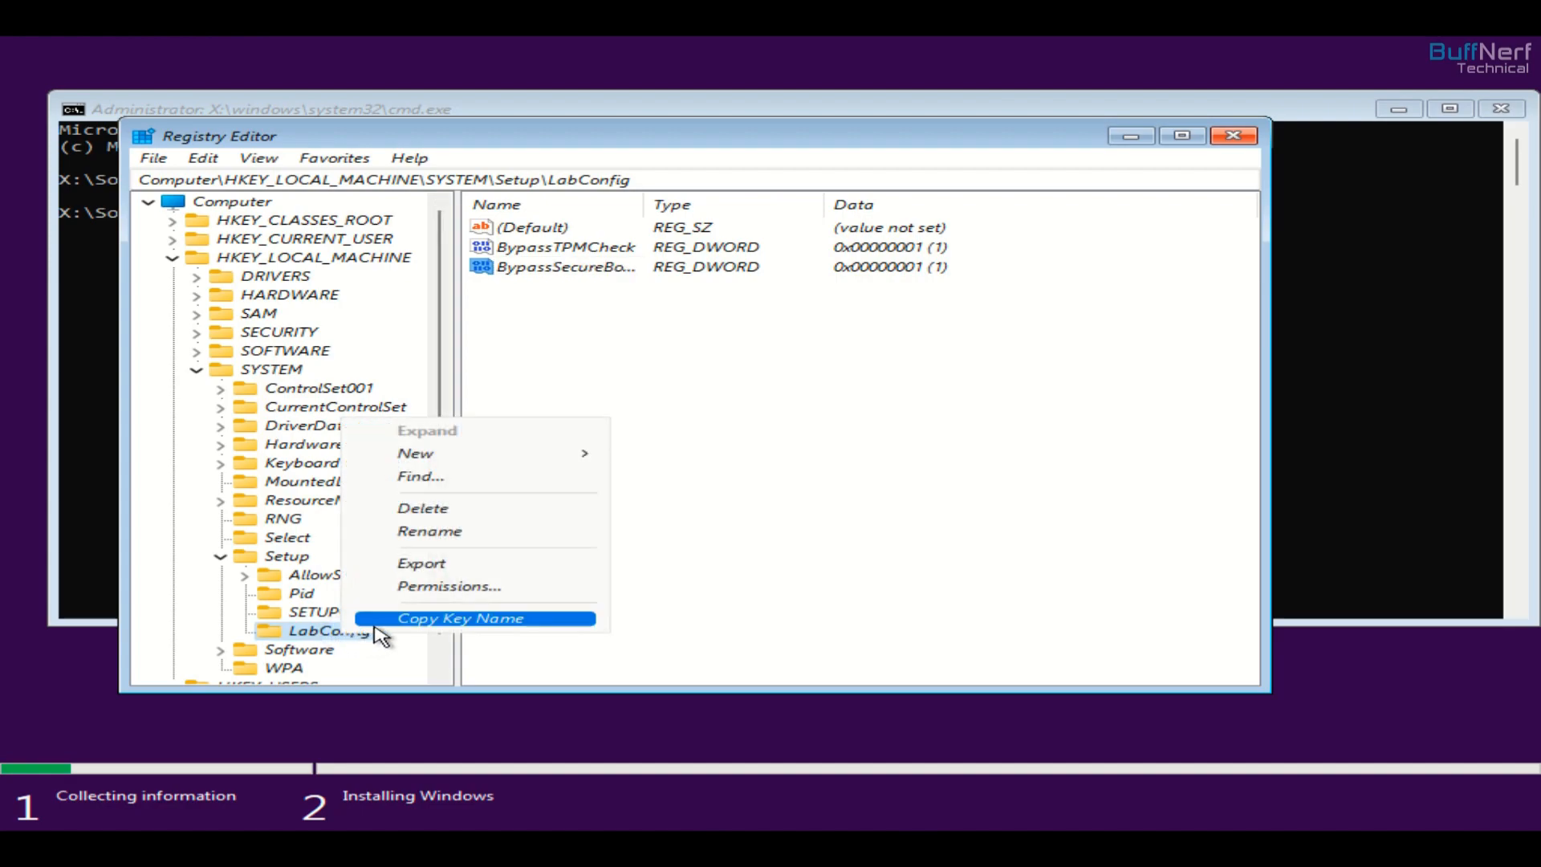
pyautogui.moveTo(550, 455)
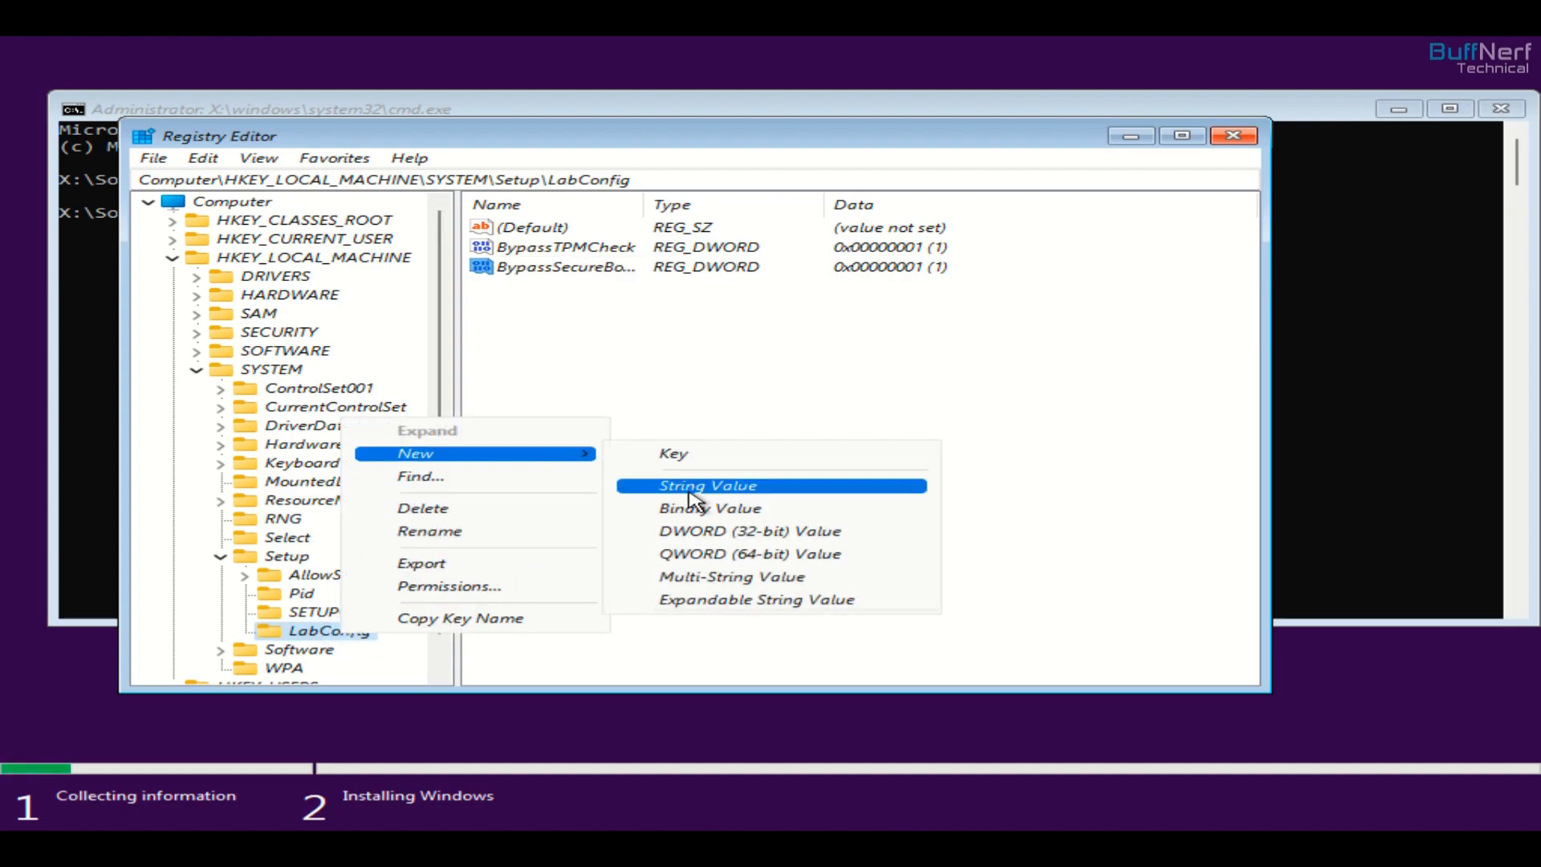
pyautogui.click(717, 532)
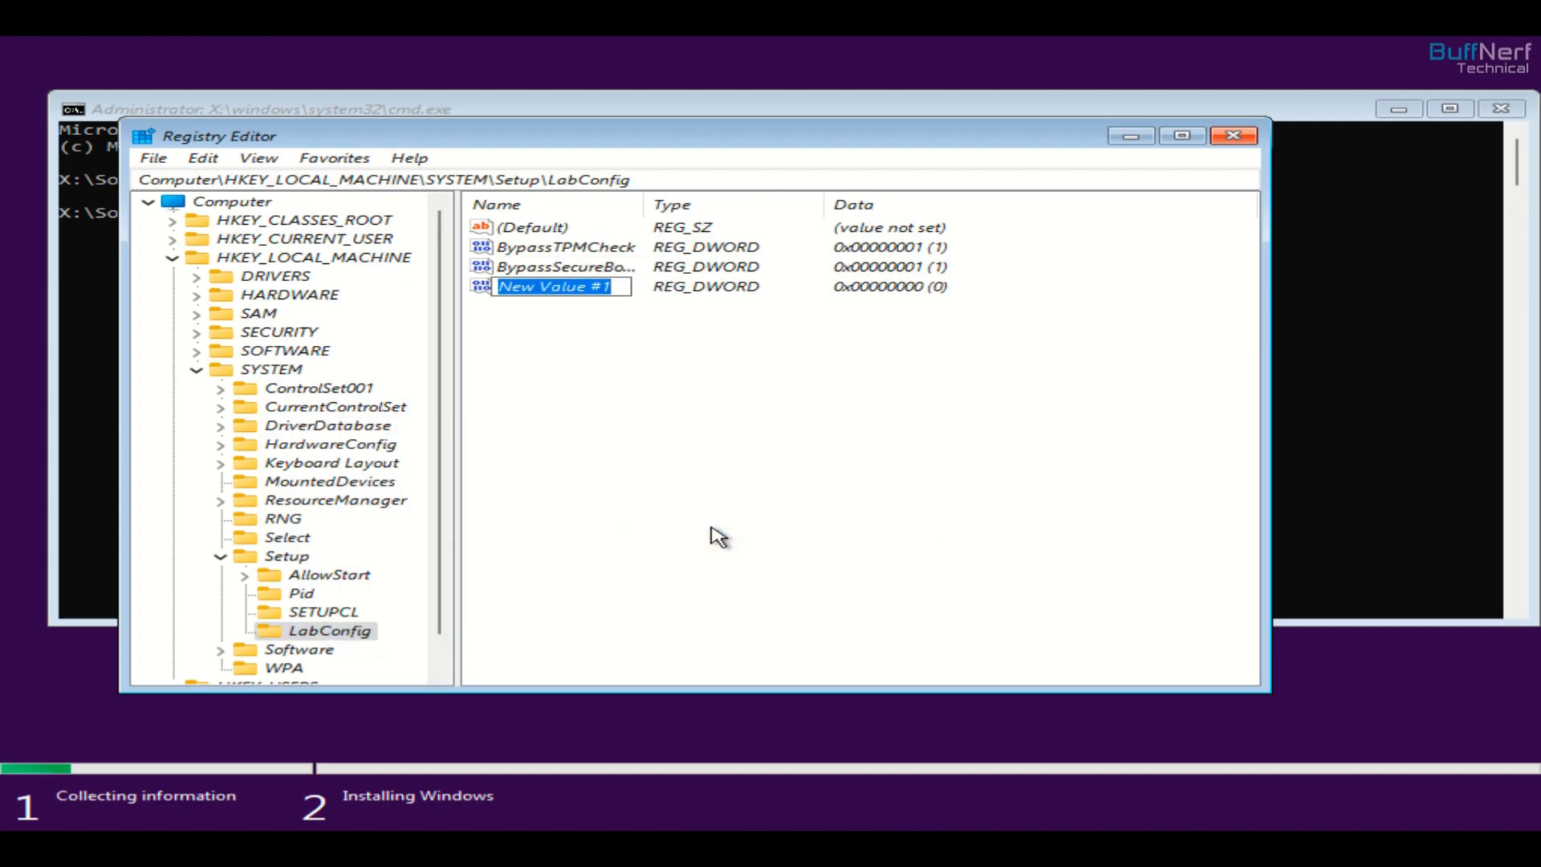
pyautogui.press('capslock')
pyautogui.write('By')
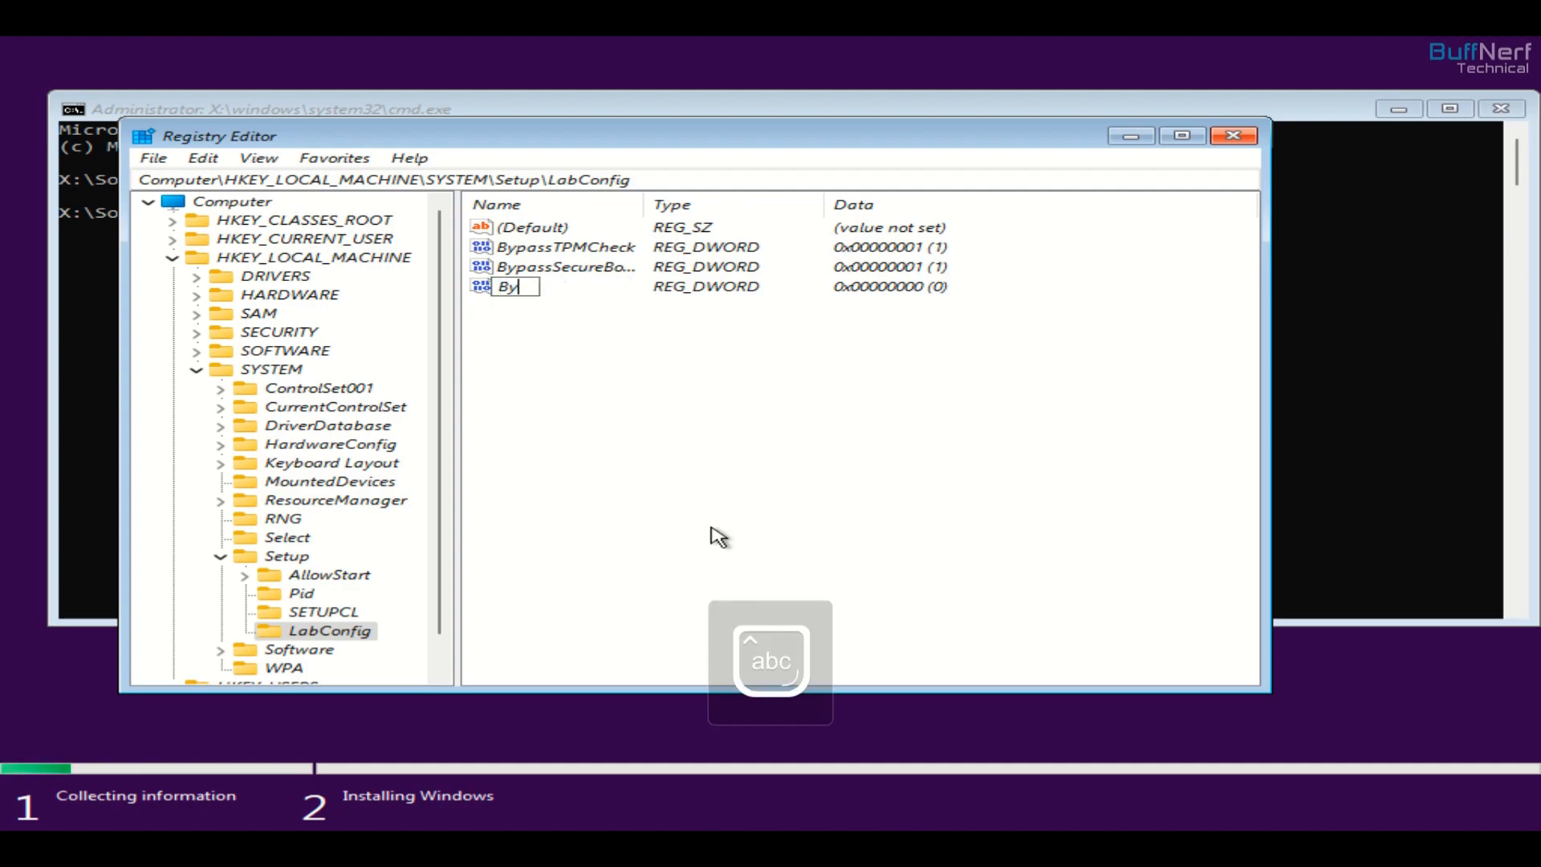
pyautogui.write('p')
pyautogui.press('capslock')
pyautogui.write('assRa')
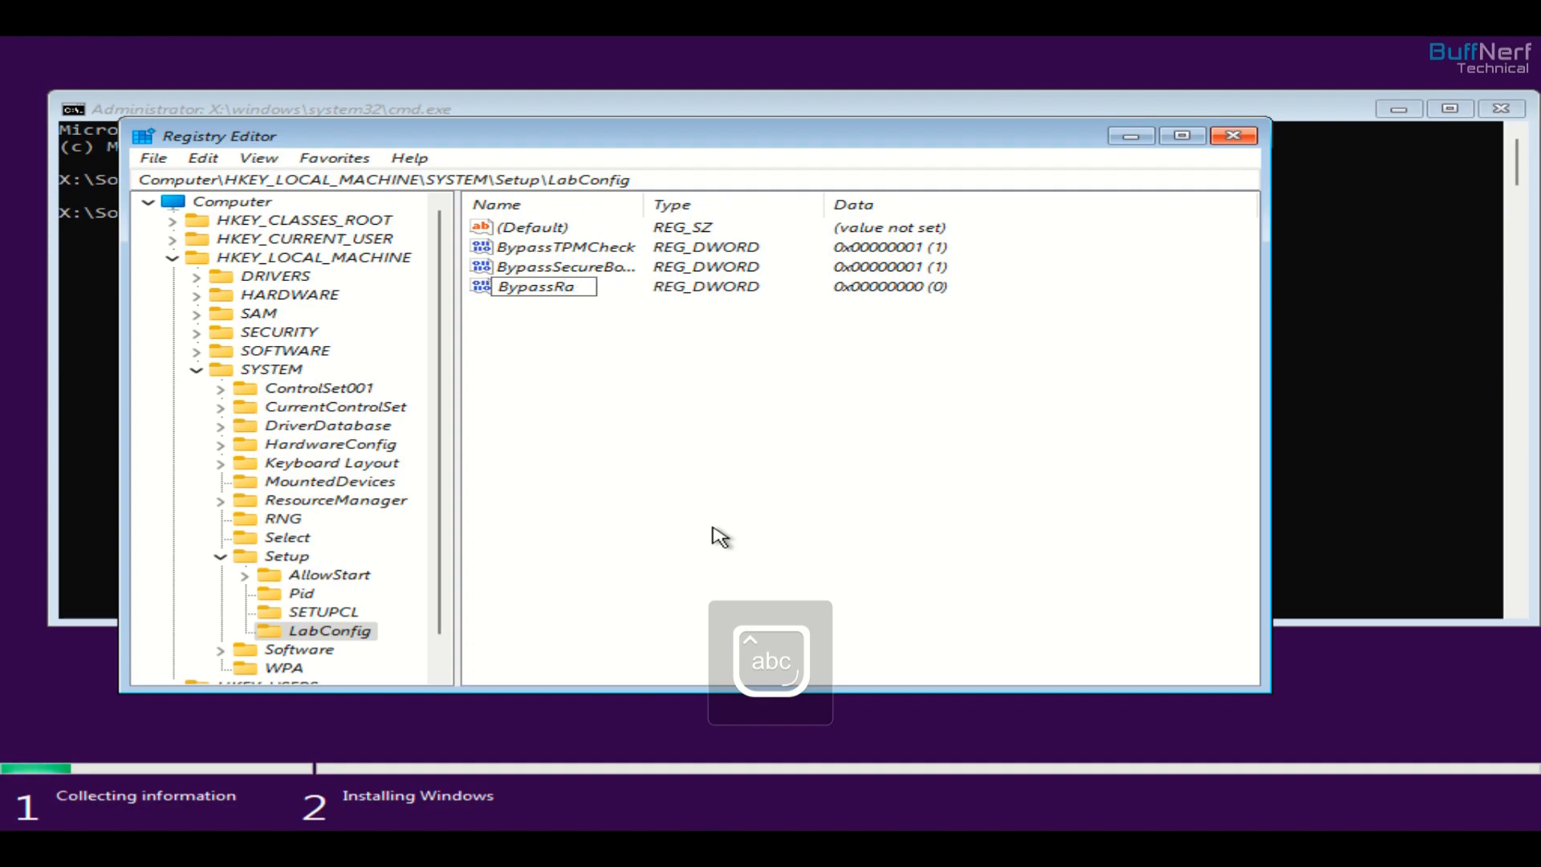
pyautogui.write('mCheck')
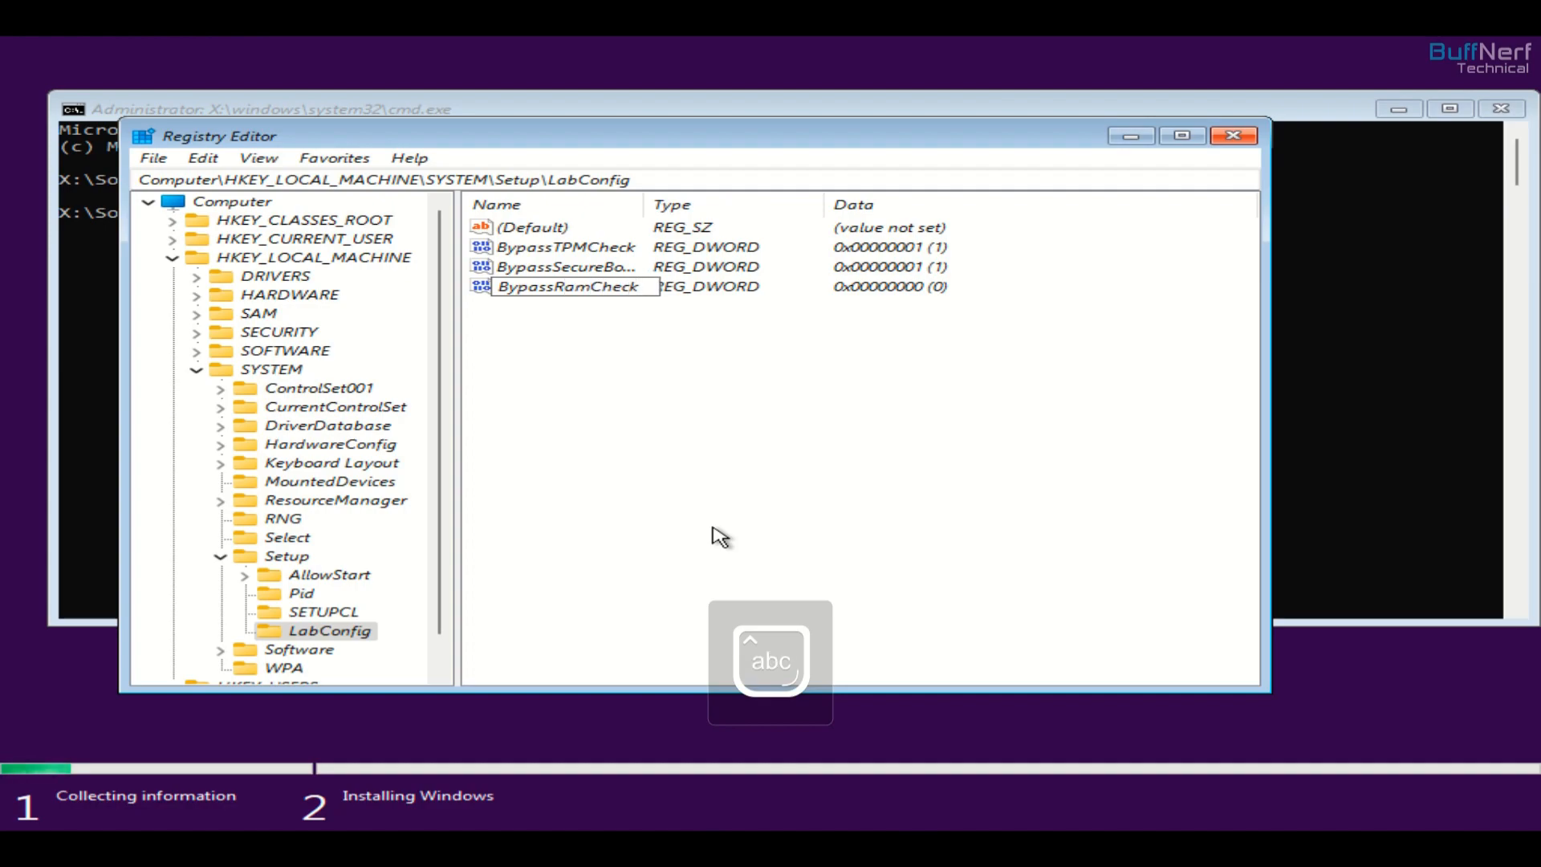
pyautogui.press('Return')
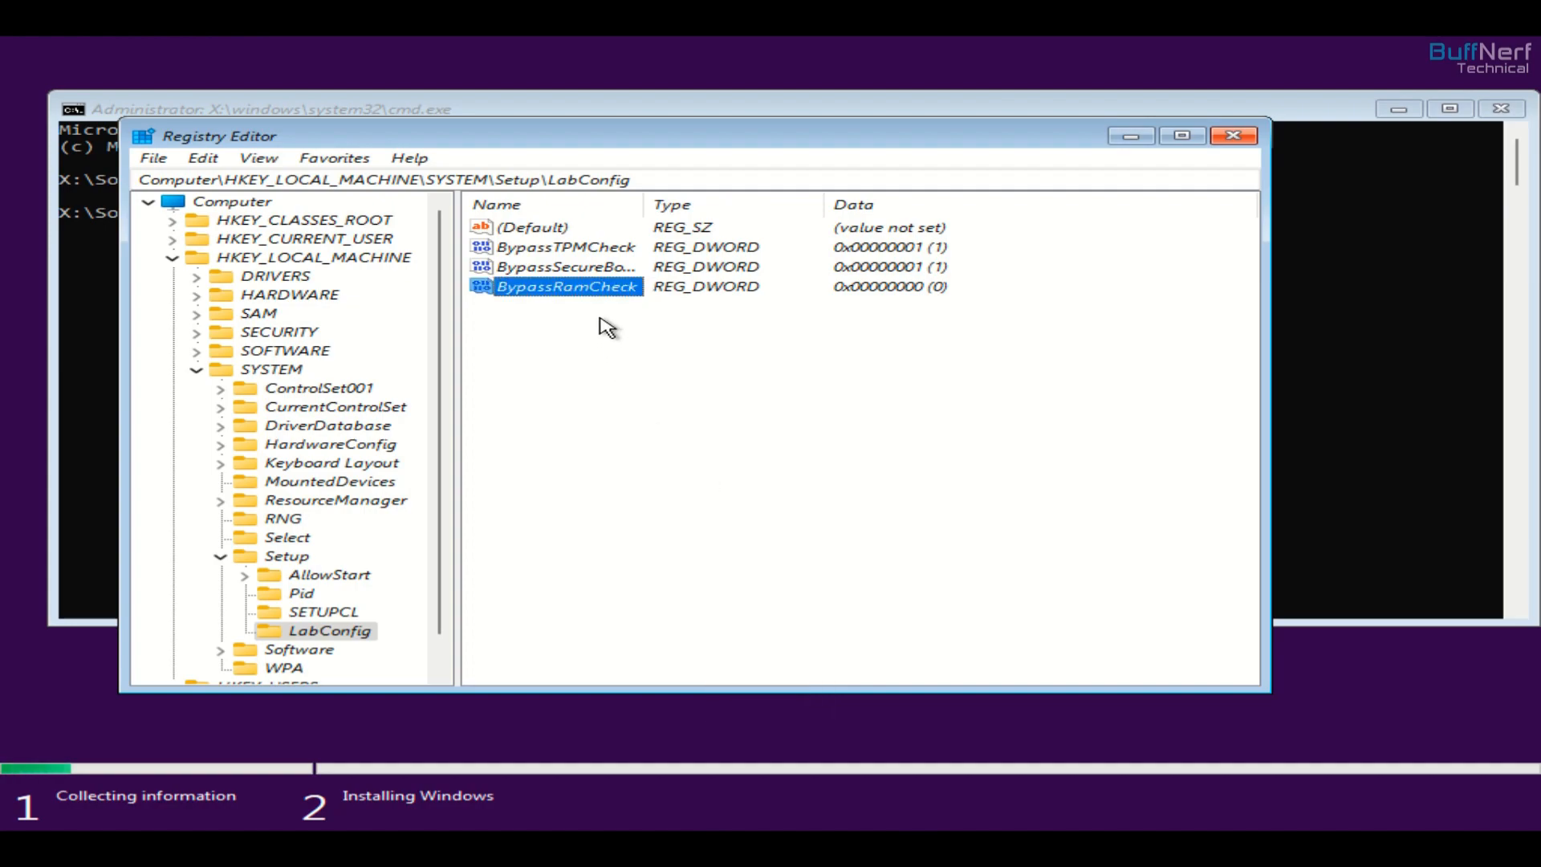
pyautogui.doubleClick(598, 290)
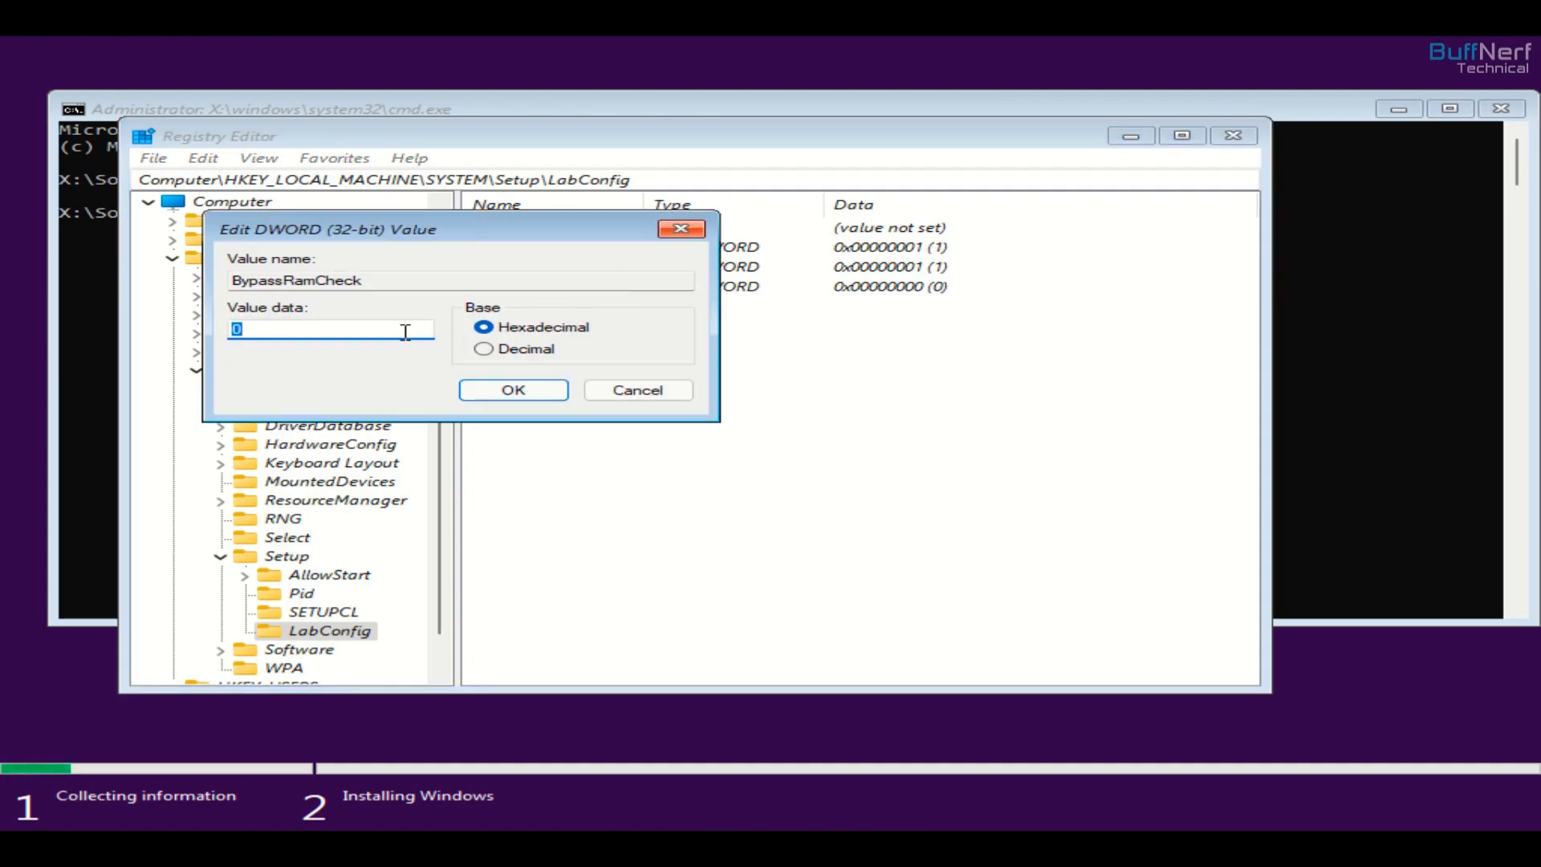
pyautogui.click(513, 390)
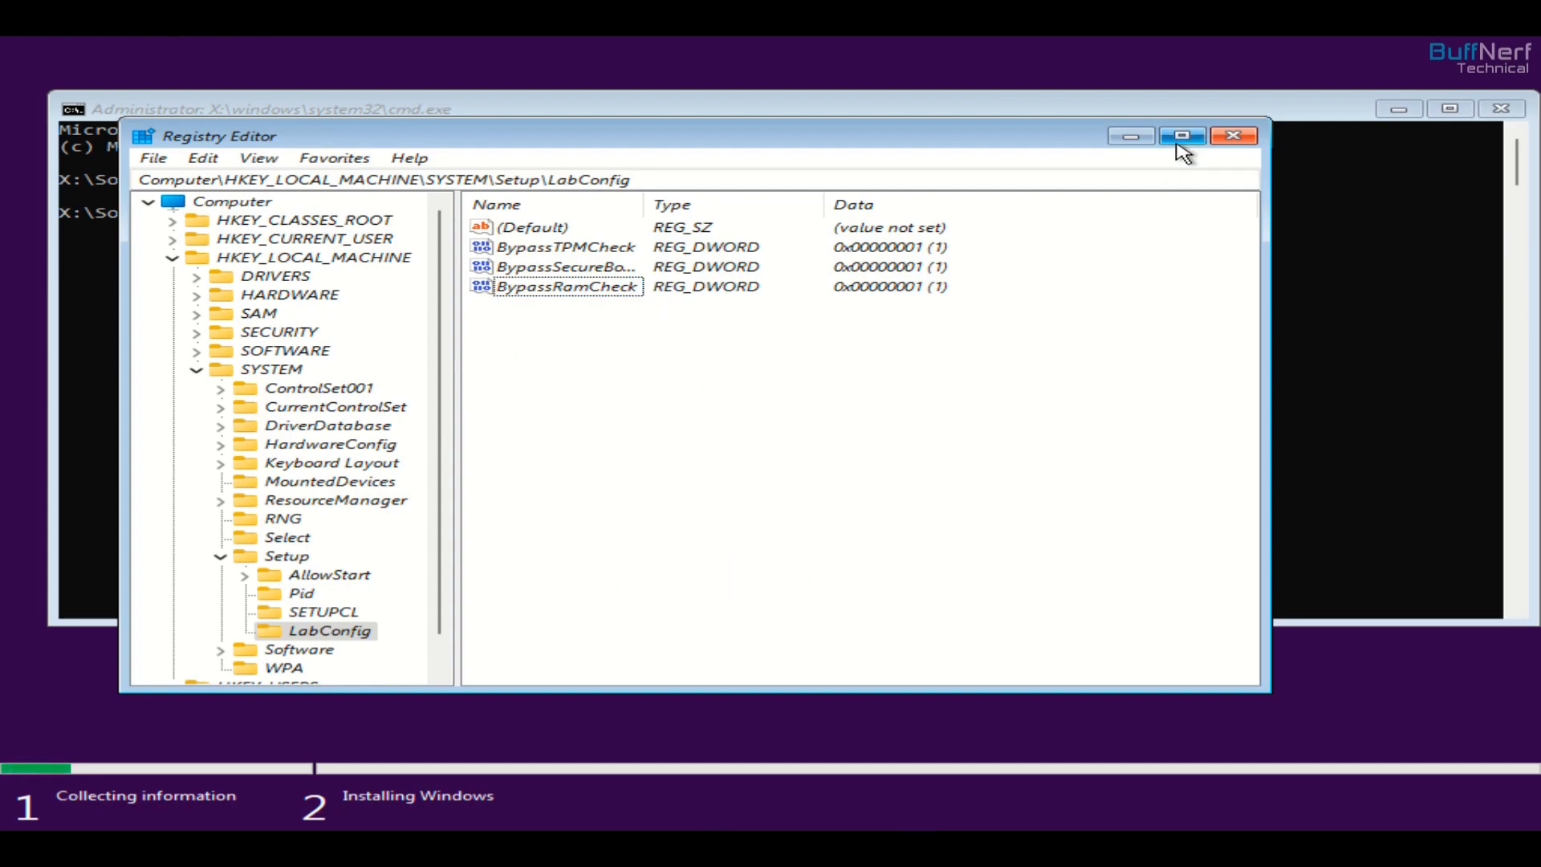
# Close the Registry Editor and the command prompt, and cancel the current Windows Setup run
pyautogui.click(1228, 137)
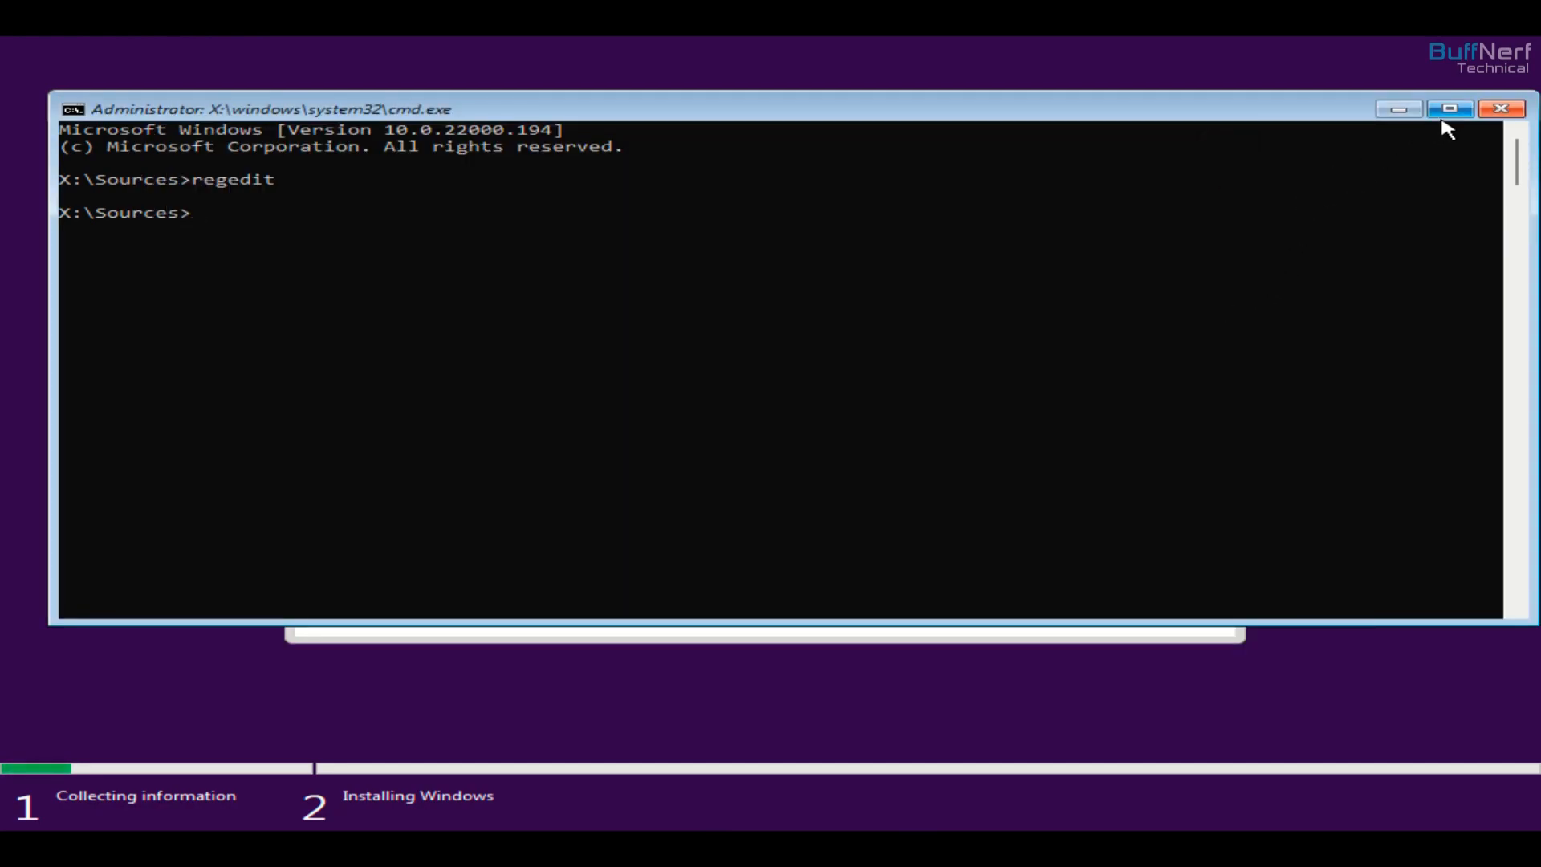
pyautogui.click(1501, 109)
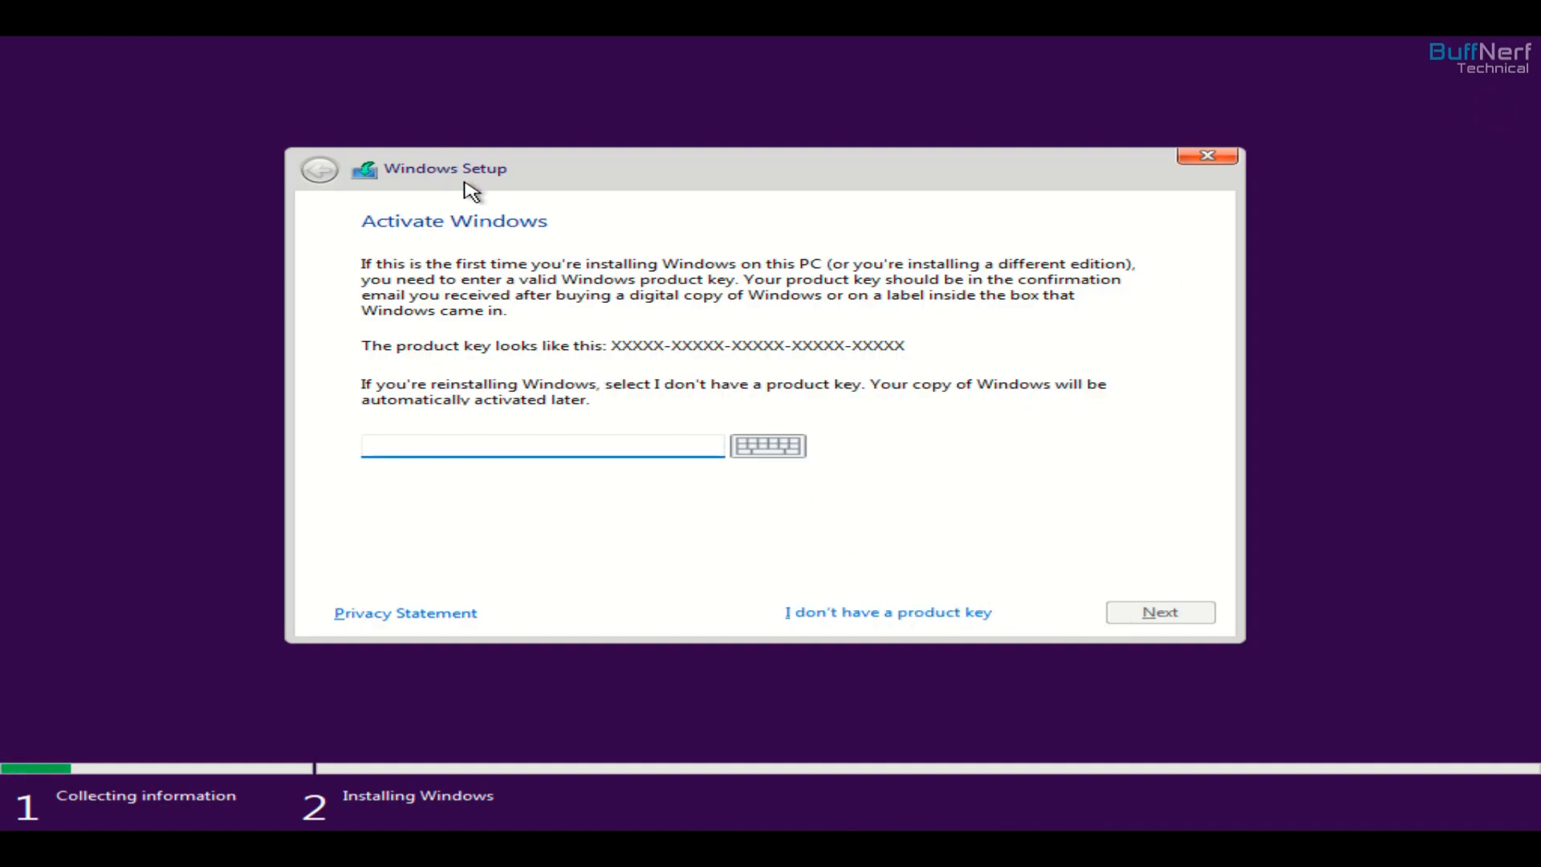
pyautogui.click(1211, 156)
pyautogui.click(963, 520)
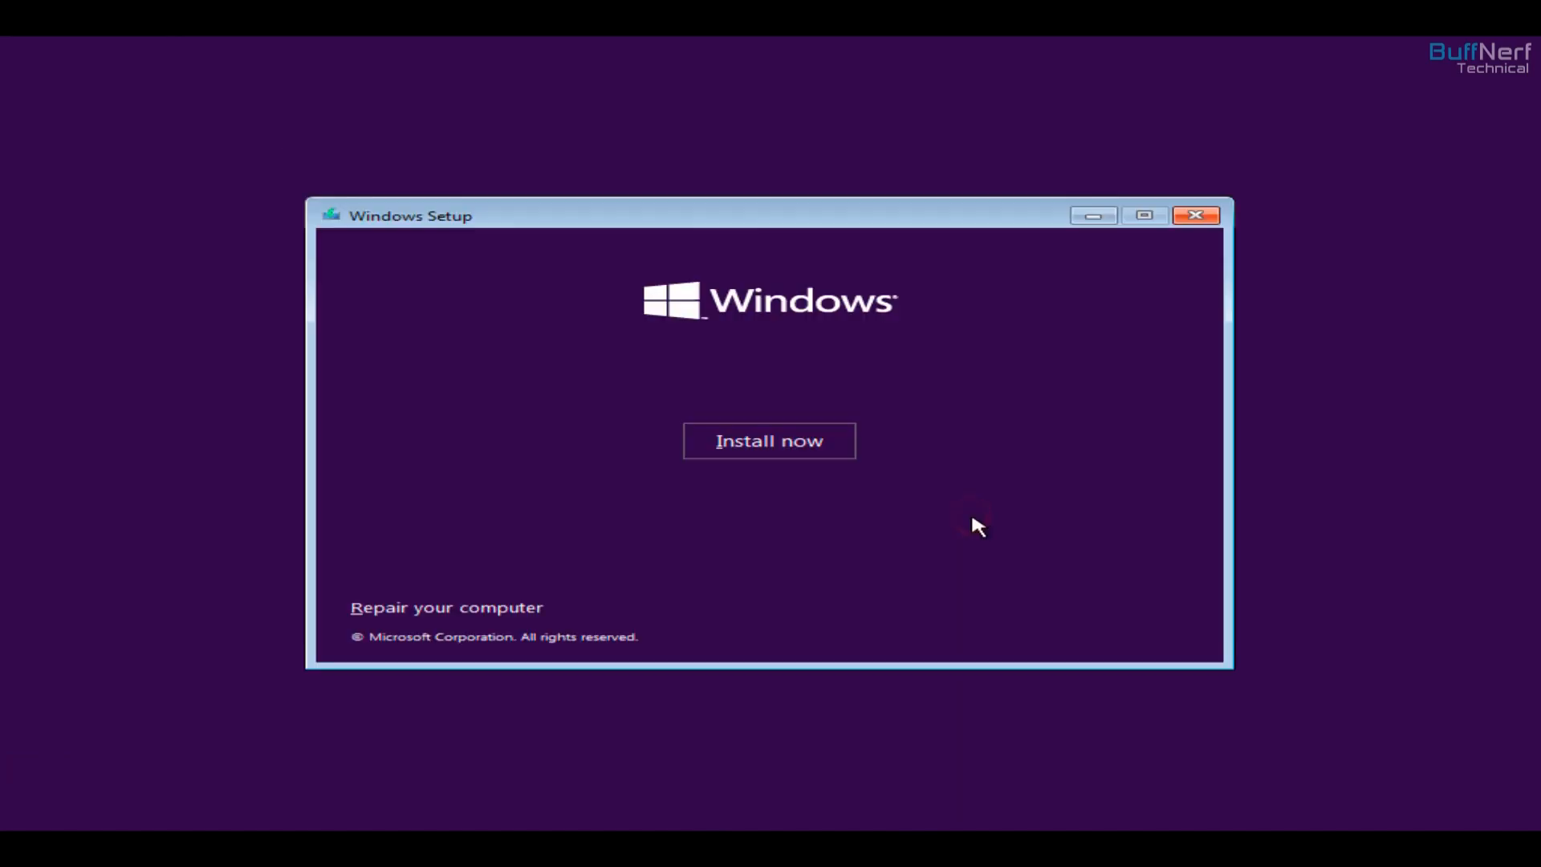
# Start the Windows installation again without a product key and select the Windows 11 Pro edition
pyautogui.click(777, 440)
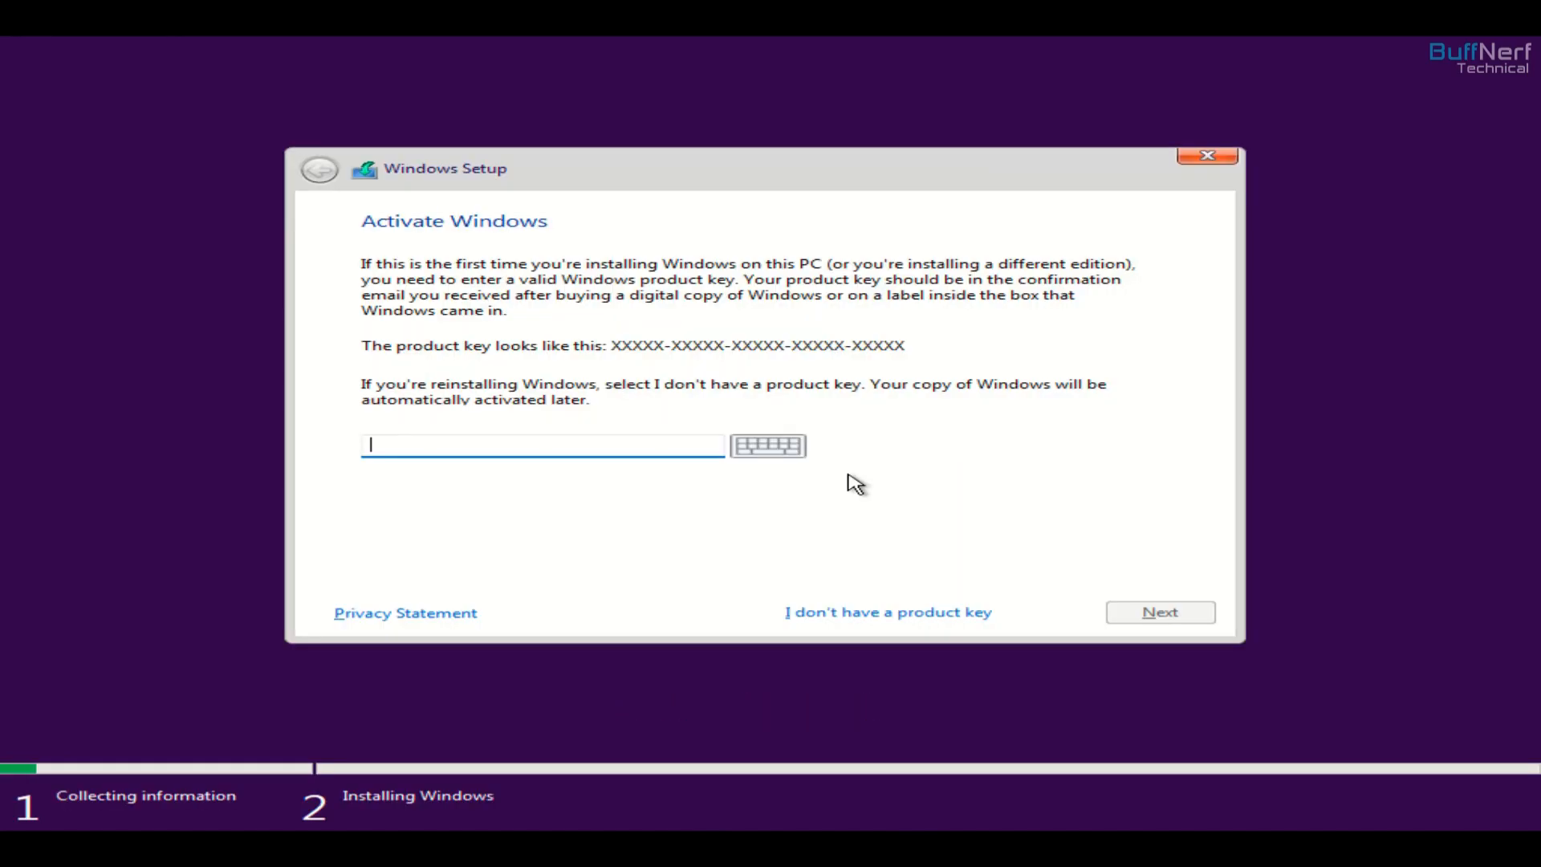
pyautogui.click(929, 615)
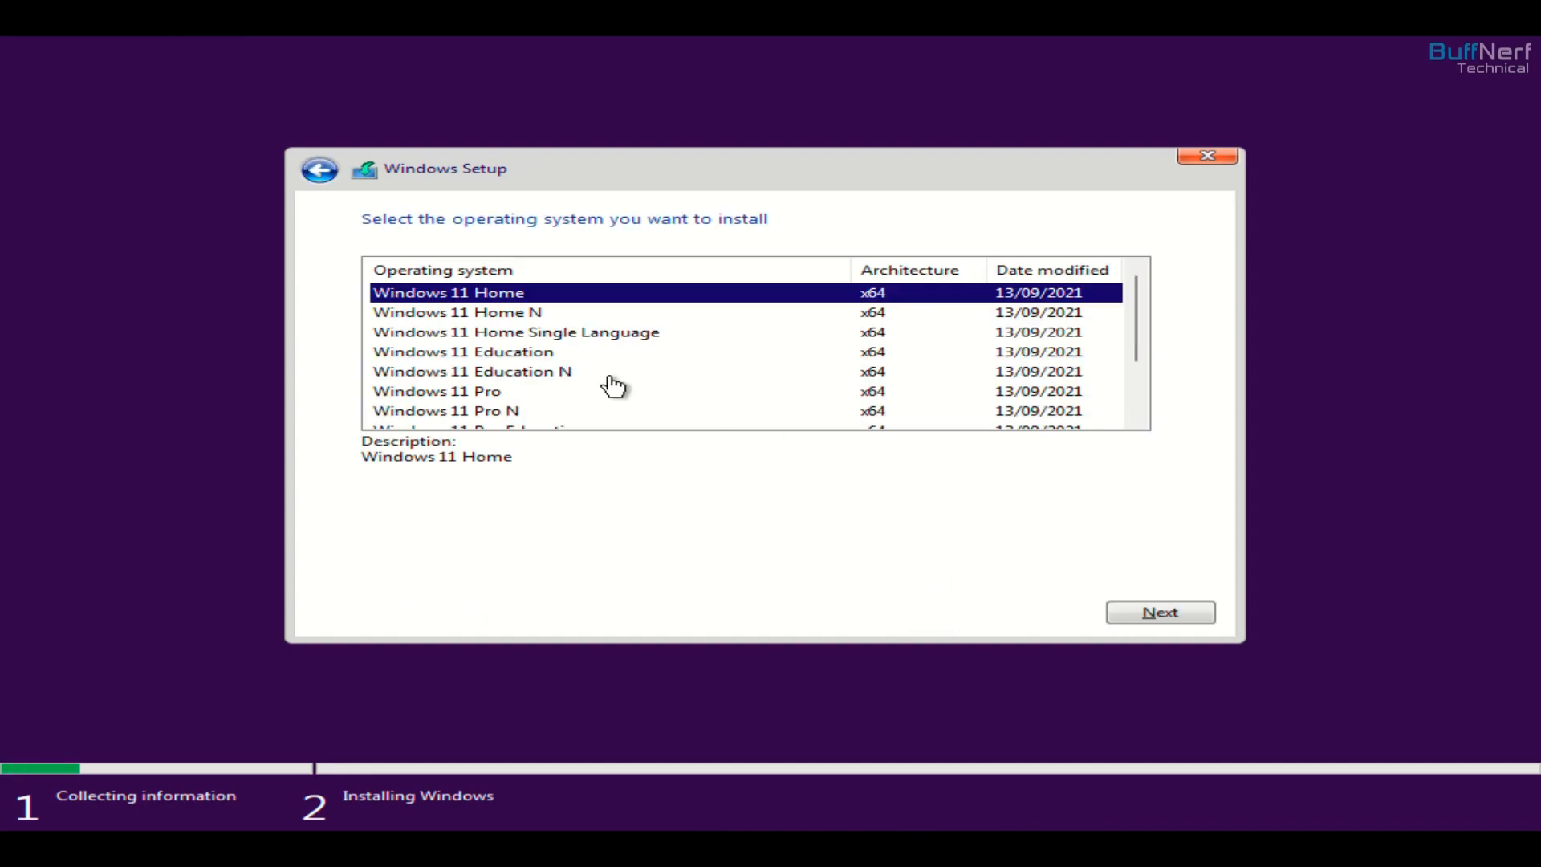
pyautogui.click(600, 391)
pyautogui.click(1161, 612)
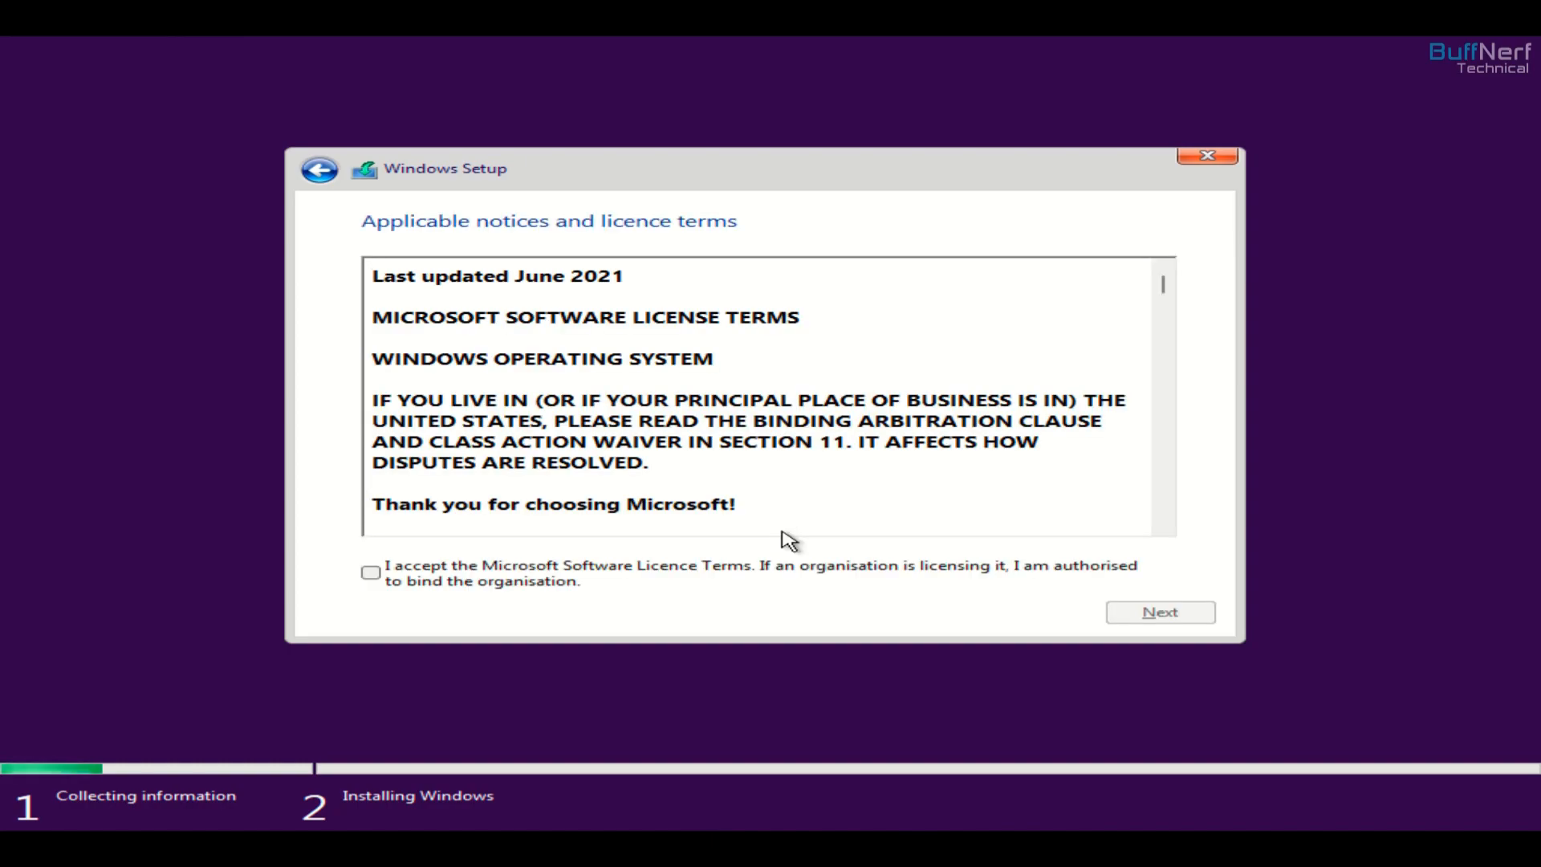
# Accept the Microsoft Software Licence Terms and choose the custom installation type
pyautogui.click(484, 568)
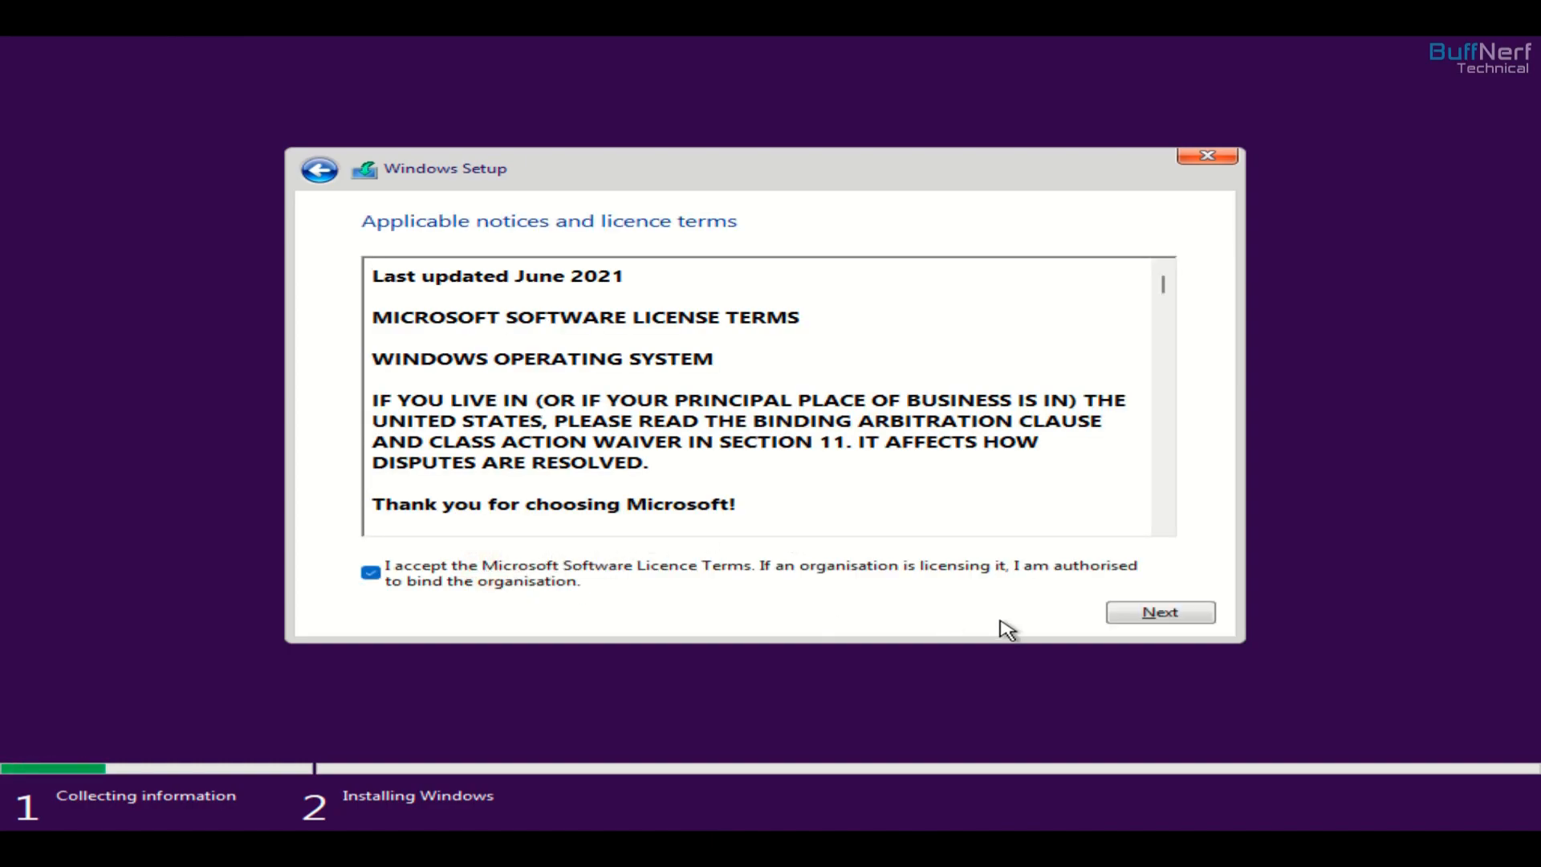
pyautogui.click(1182, 612)
pyautogui.click(871, 470)
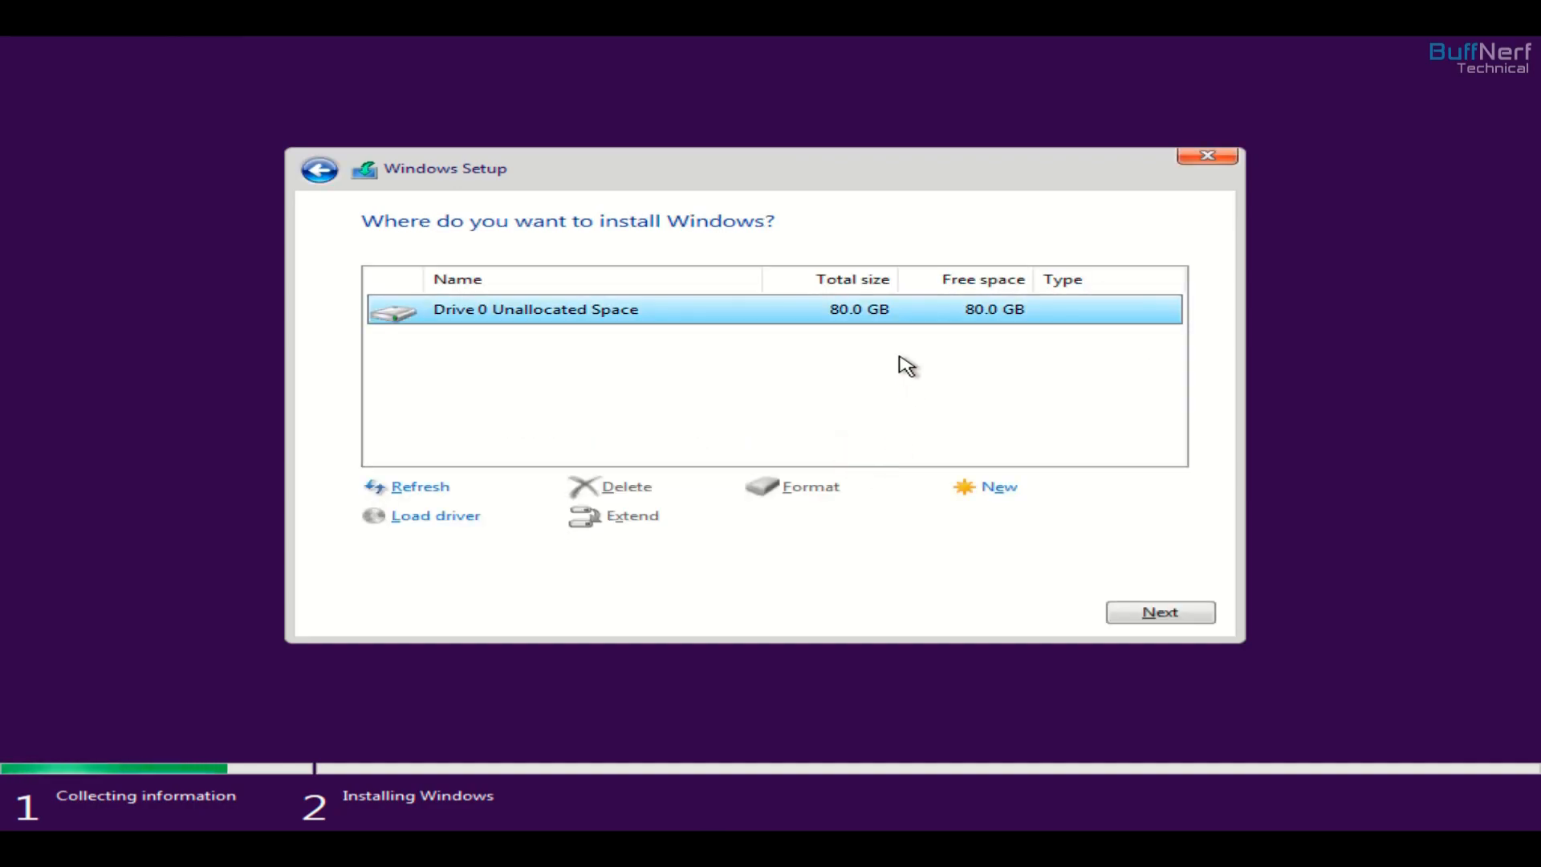
# Create a new partition from all of Drive 0's unallocated space, allowing the additional system partitions
pyautogui.click(1020, 491)
pyautogui.click(1034, 524)
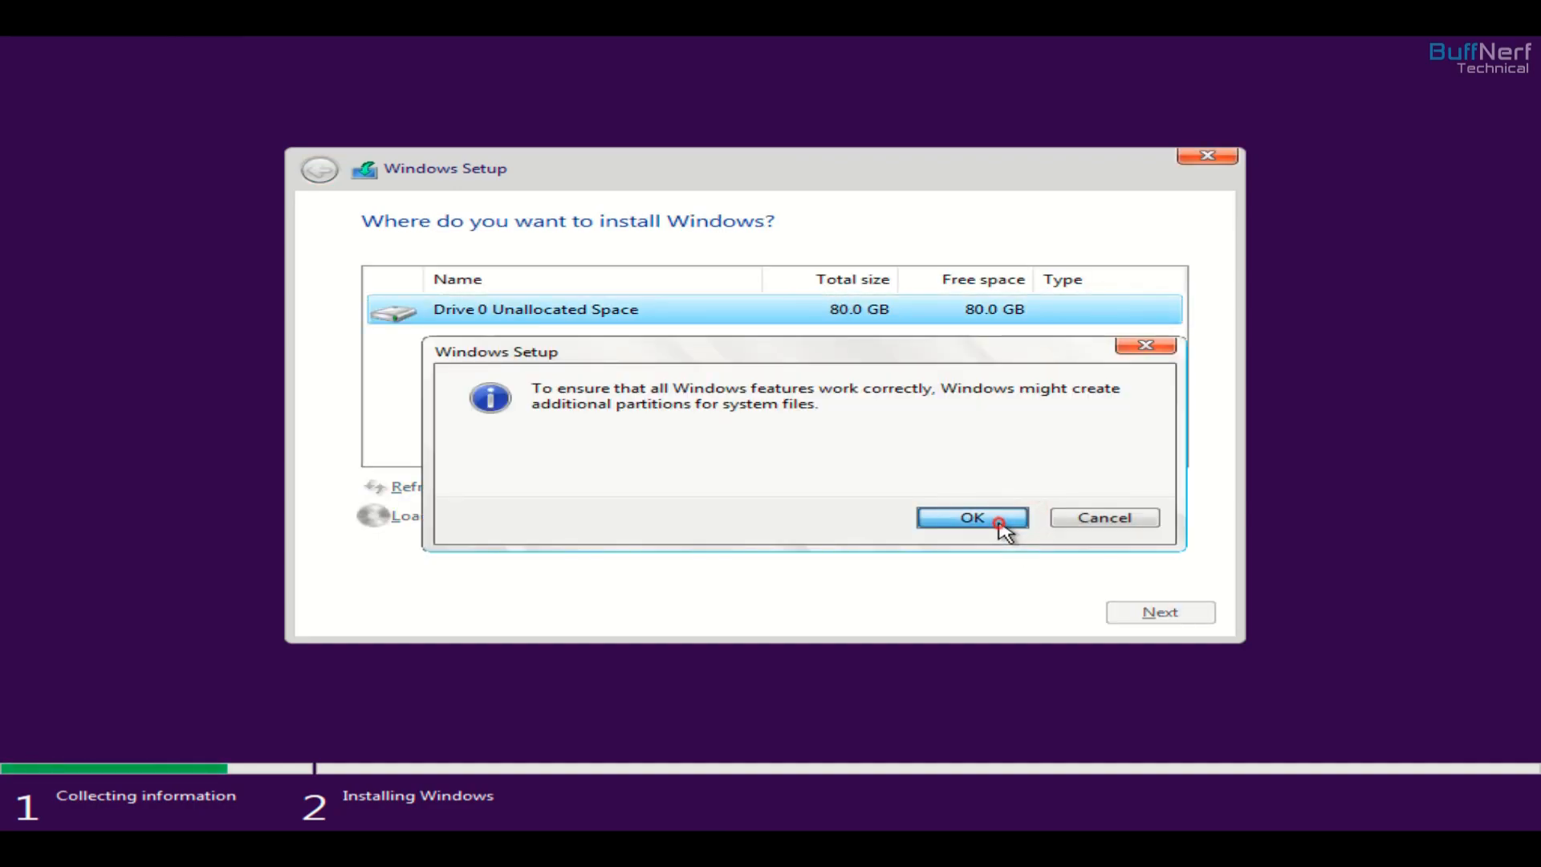
pyautogui.click(1003, 524)
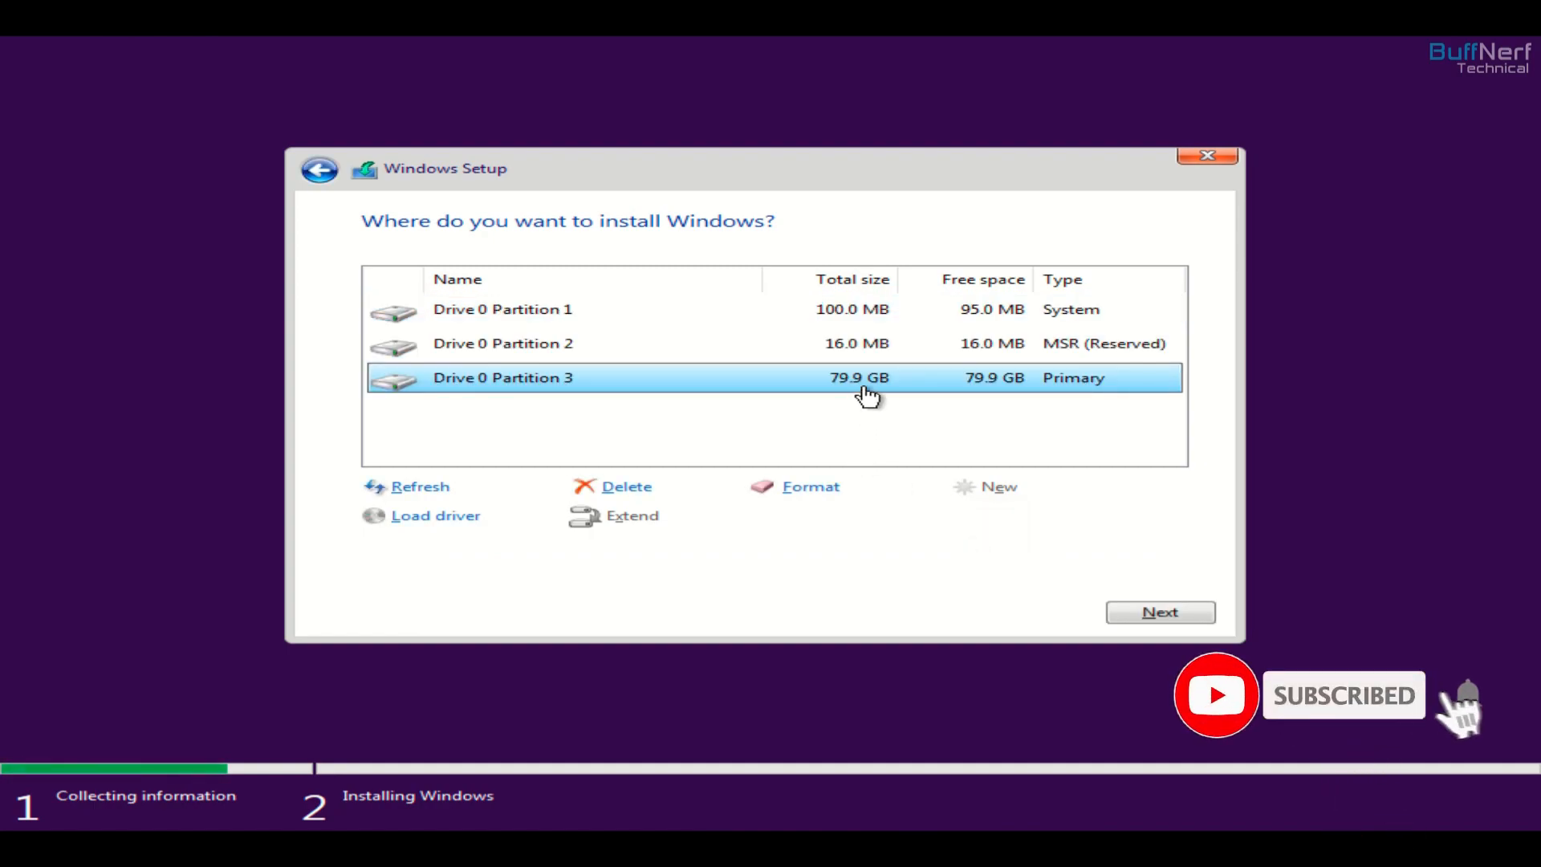
# Format Drive 0 Partition 3 and install Windows on it, restarting the computer to continue
pyautogui.click(821, 487)
pyautogui.click(952, 519)
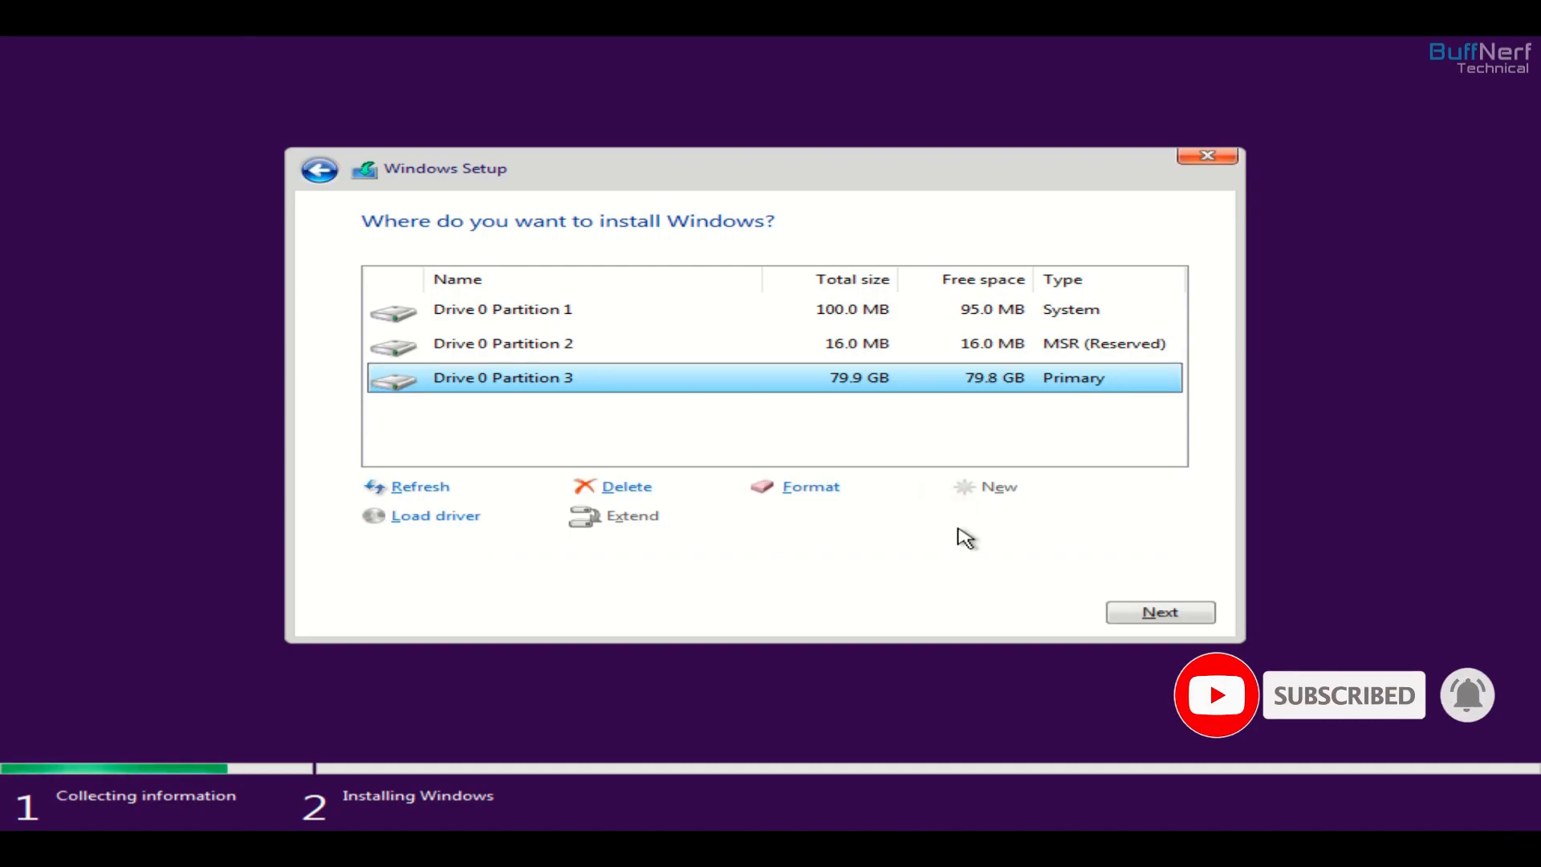
pyautogui.click(1149, 613)
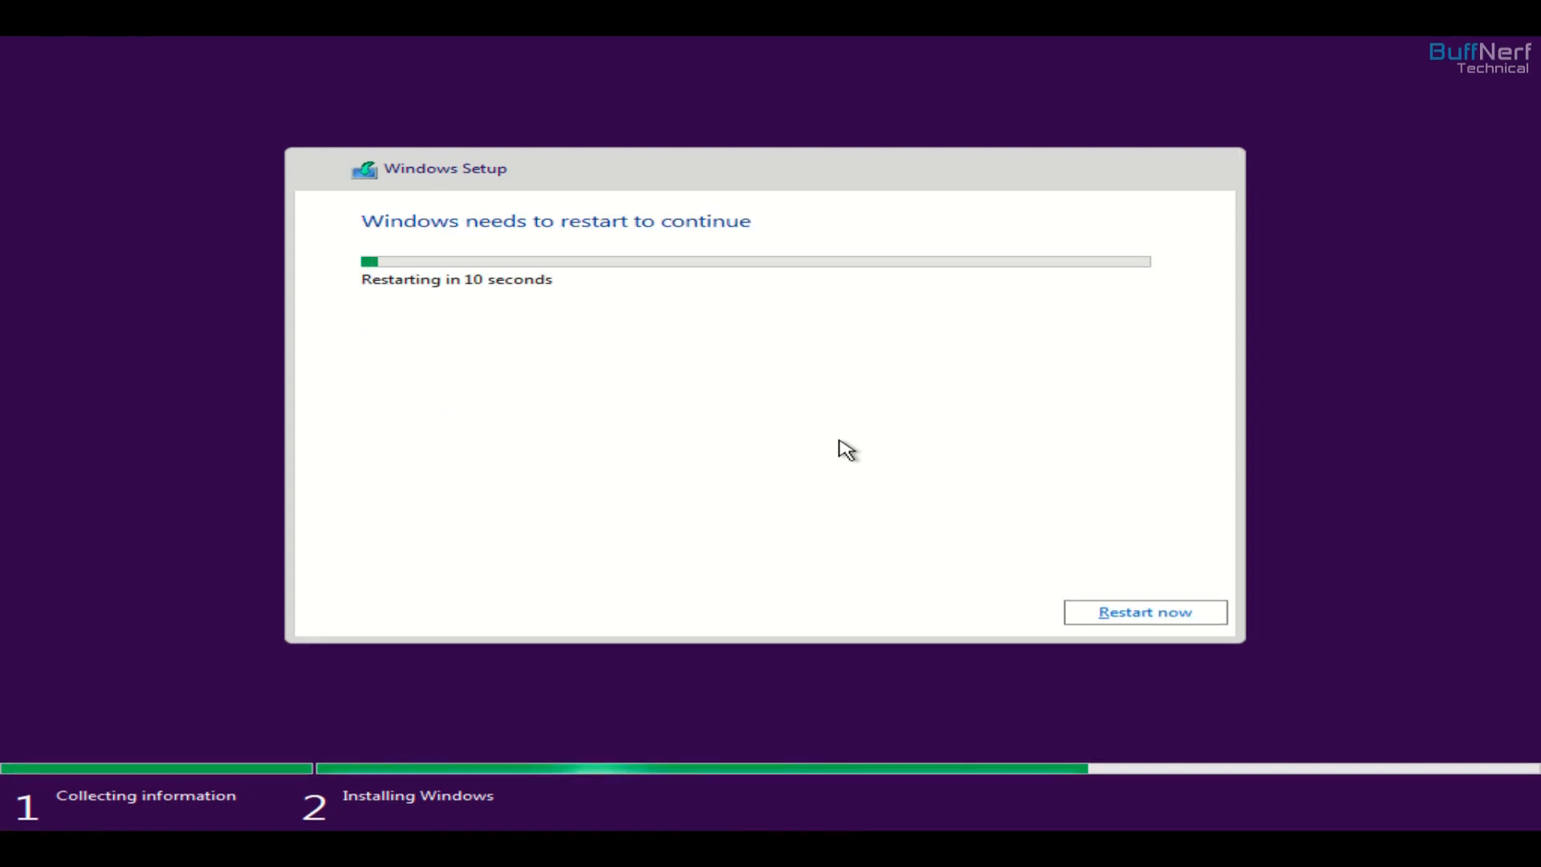
pyautogui.click(1146, 613)
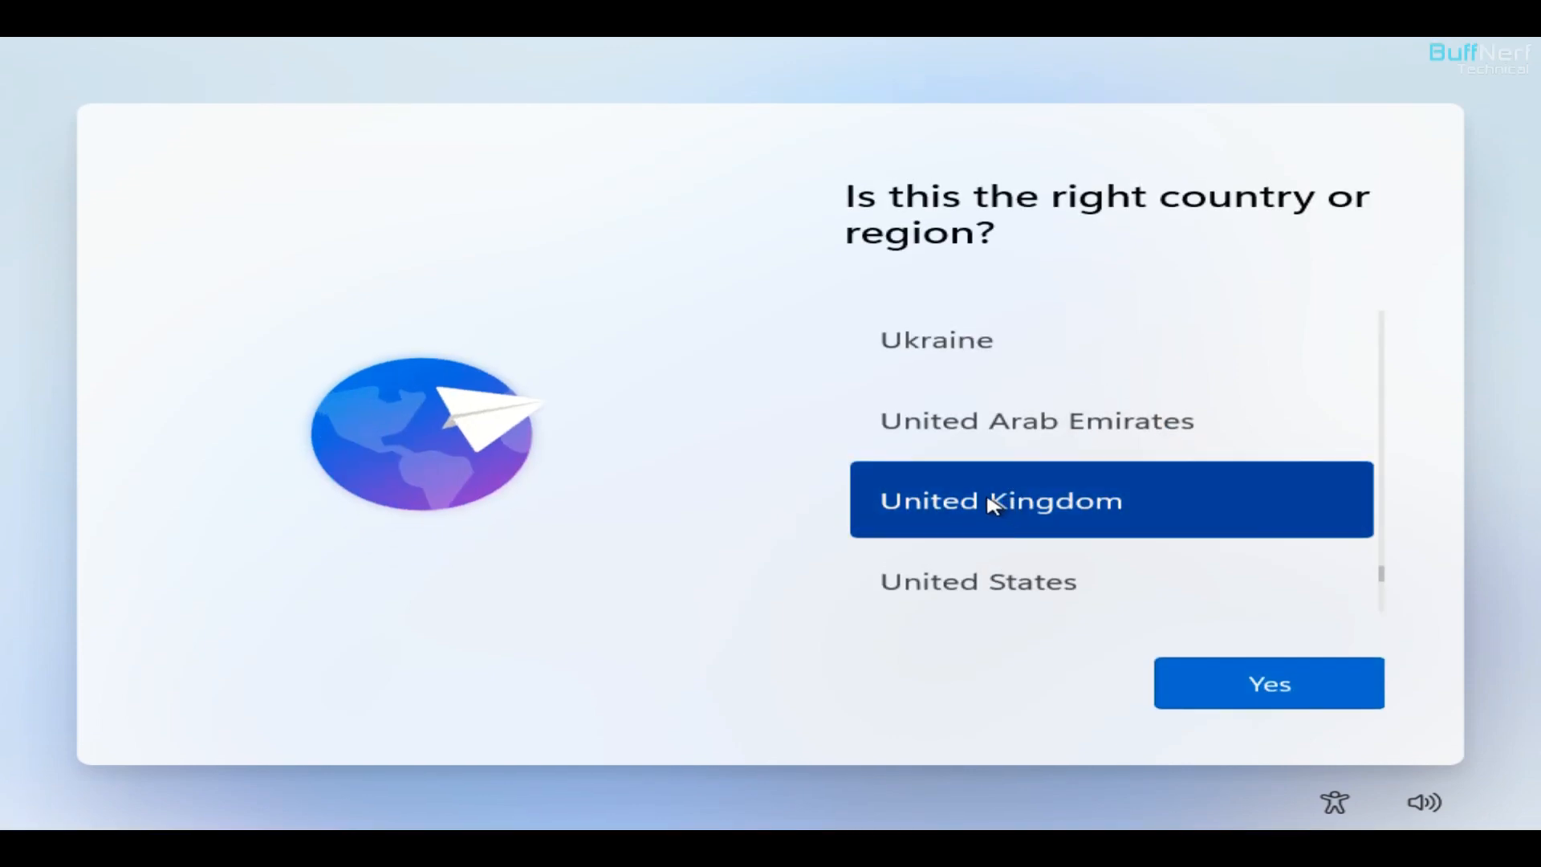
# Set the country or region to India
pyautogui.scroll(6, 992, 510)
pyautogui.scroll(20, 989, 515)
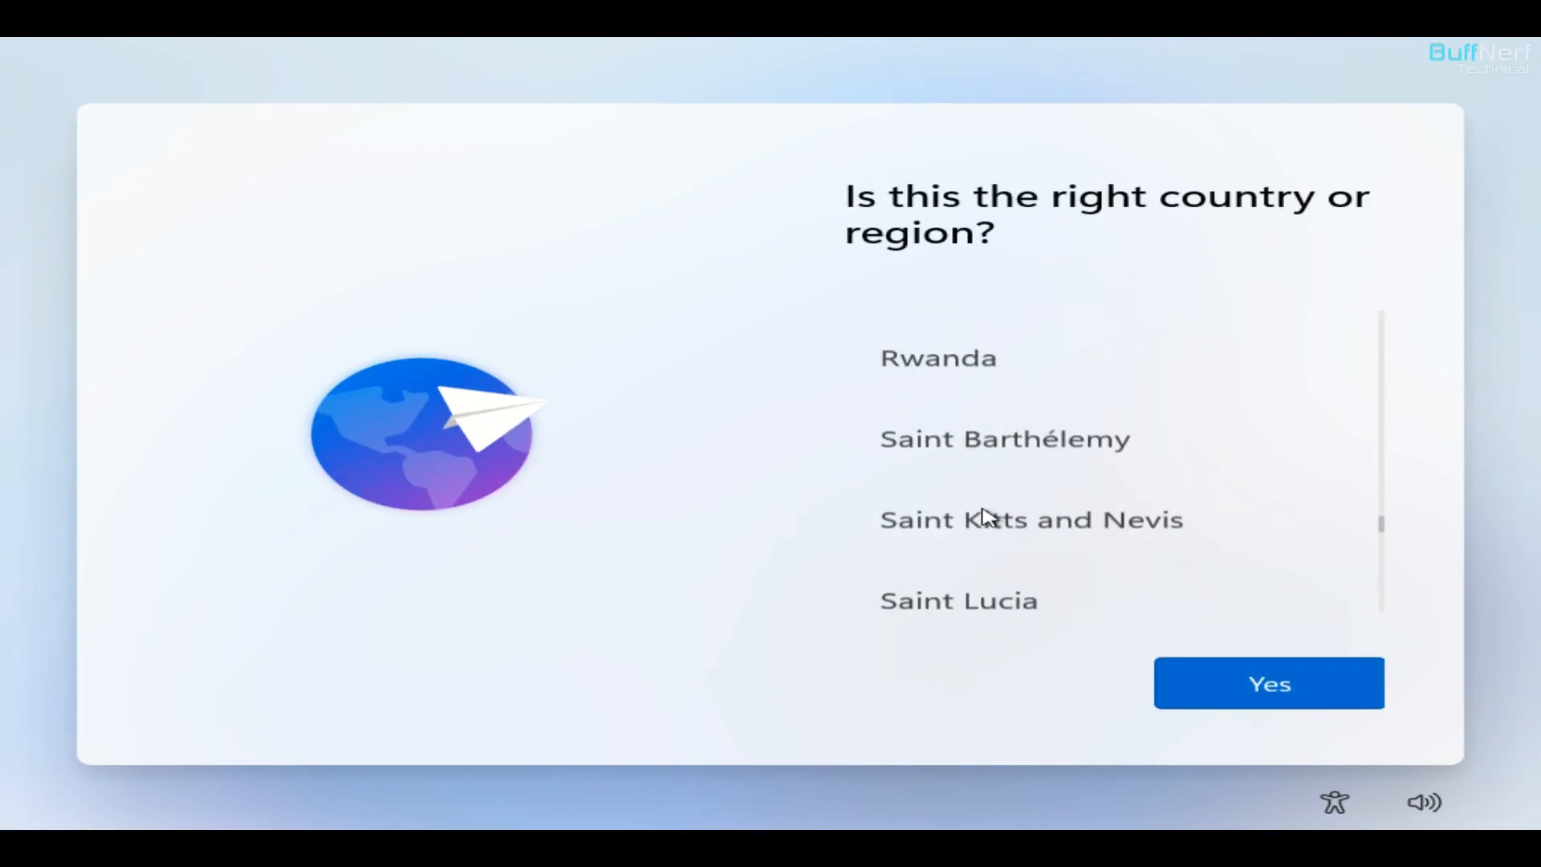
pyautogui.scroll(20, 990, 518)
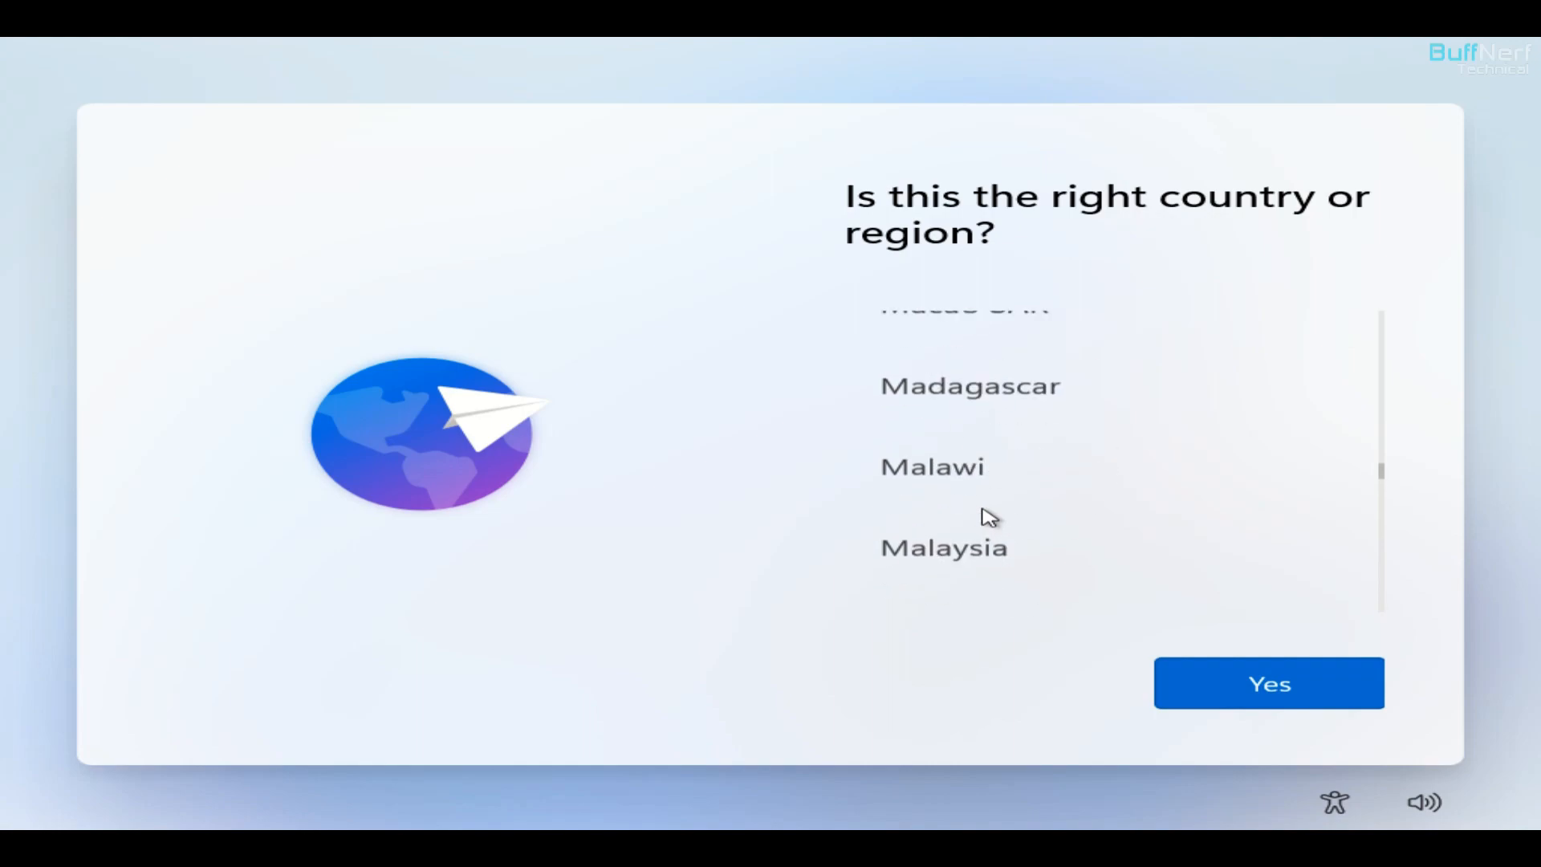
pyautogui.scroll(3, 983, 498)
pyautogui.click(947, 402)
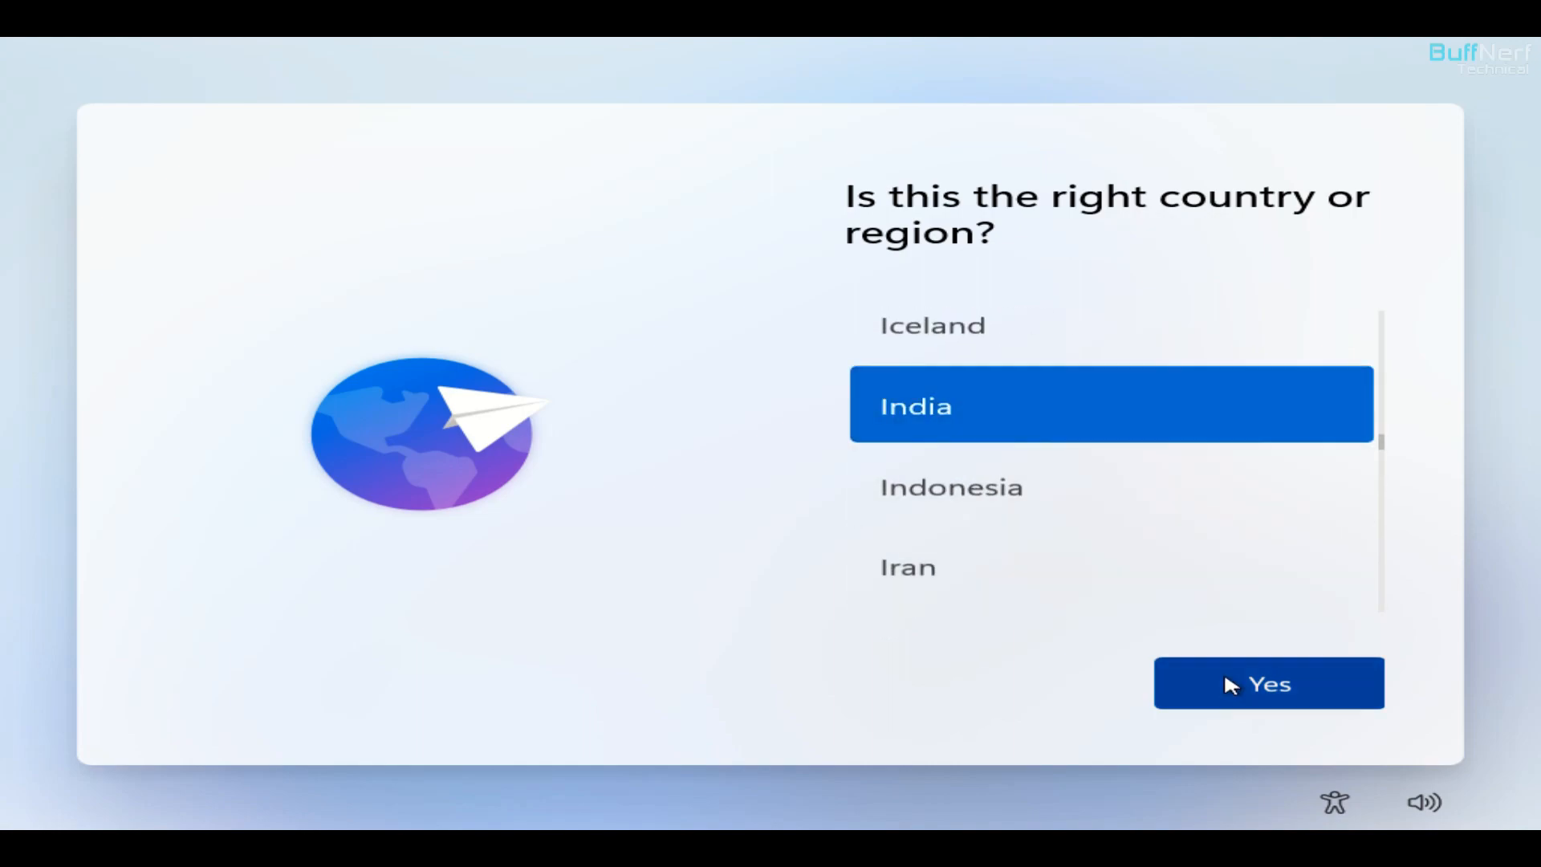
pyautogui.click(1229, 685)
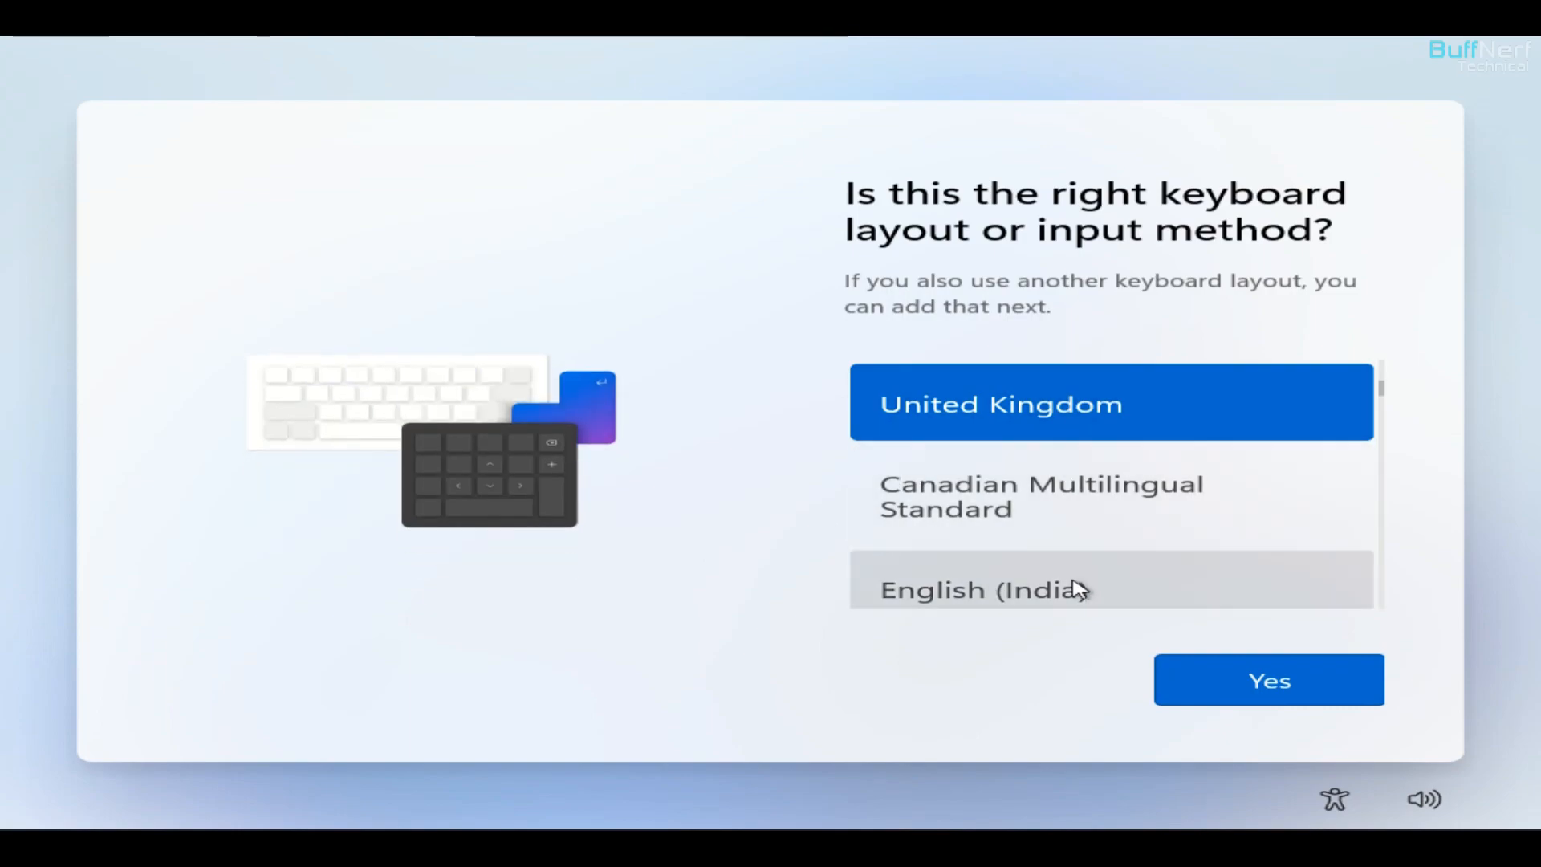
# Set the keyboard layout to English (India) and skip adding a second layout
pyautogui.click(1079, 590)
pyautogui.click(1264, 678)
pyautogui.click(1236, 678)
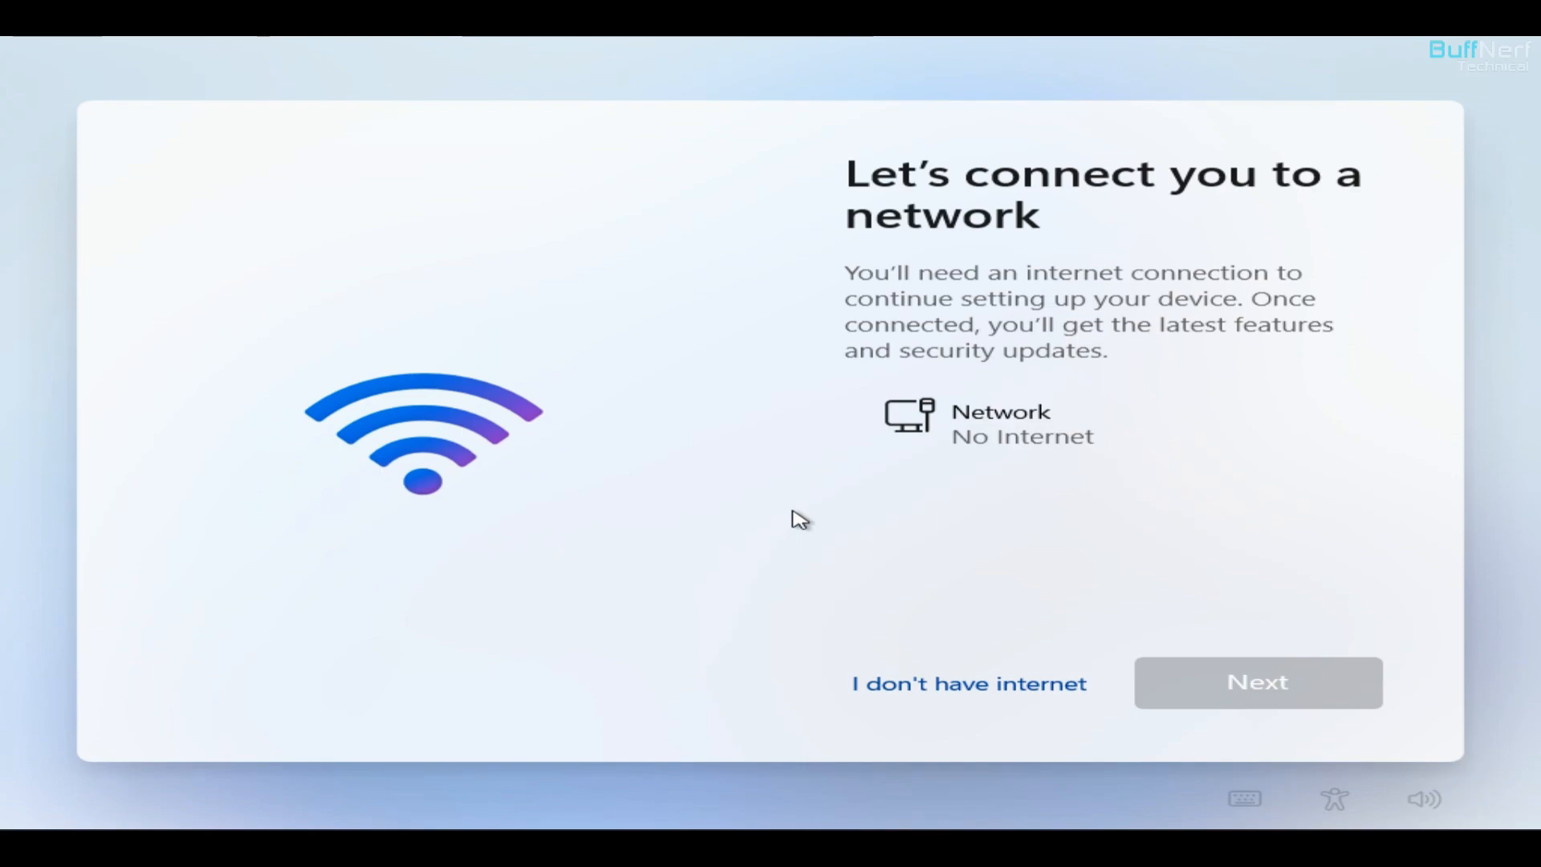
# Continue with limited setup without internet and create a local user named ADMIN with no password
pyautogui.click(986, 678)
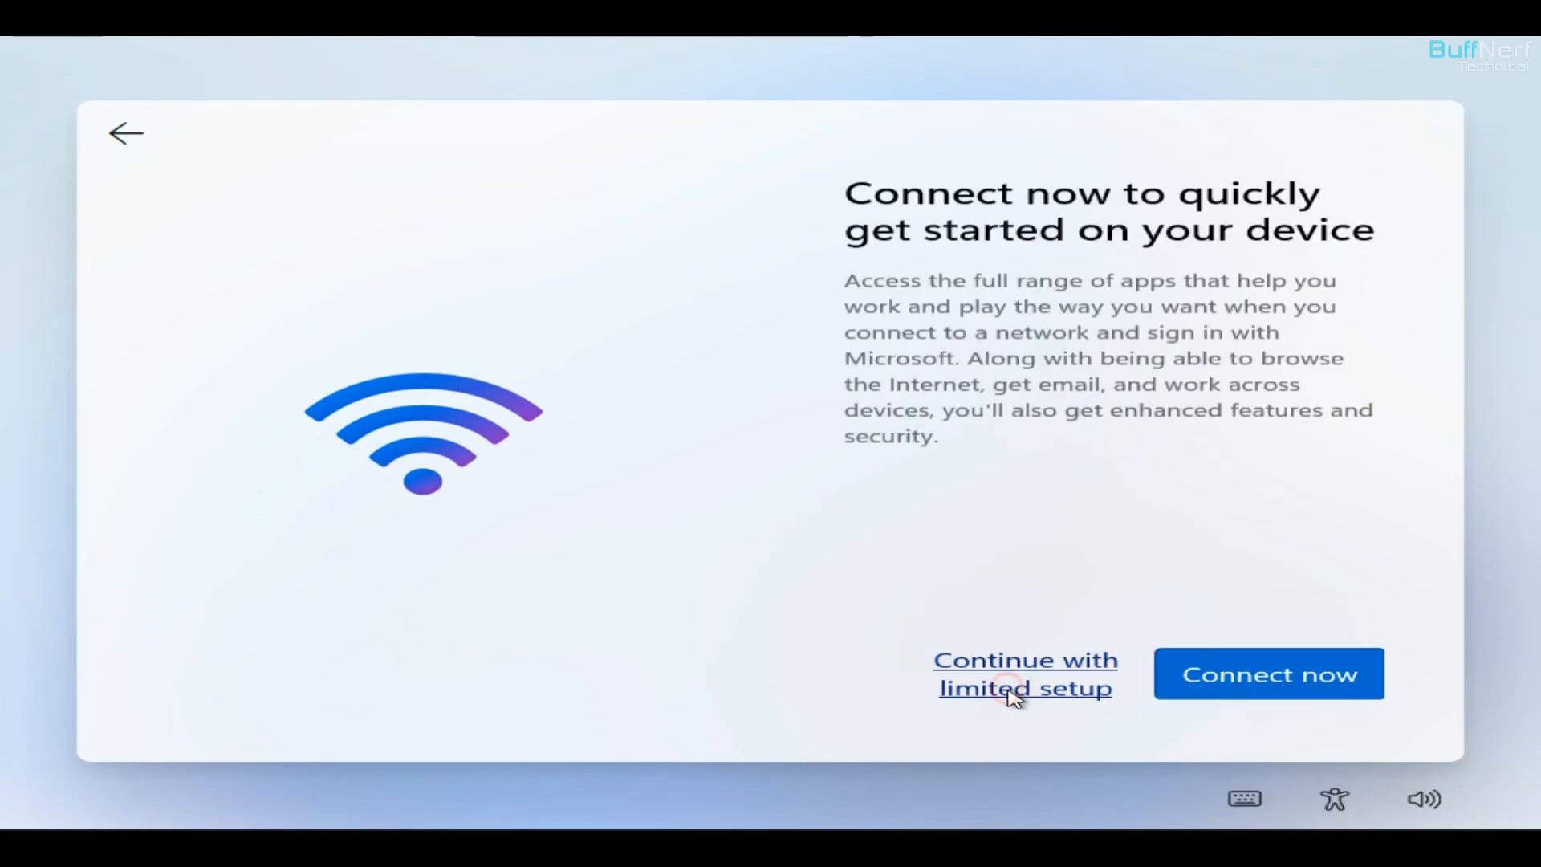
pyautogui.click(1013, 692)
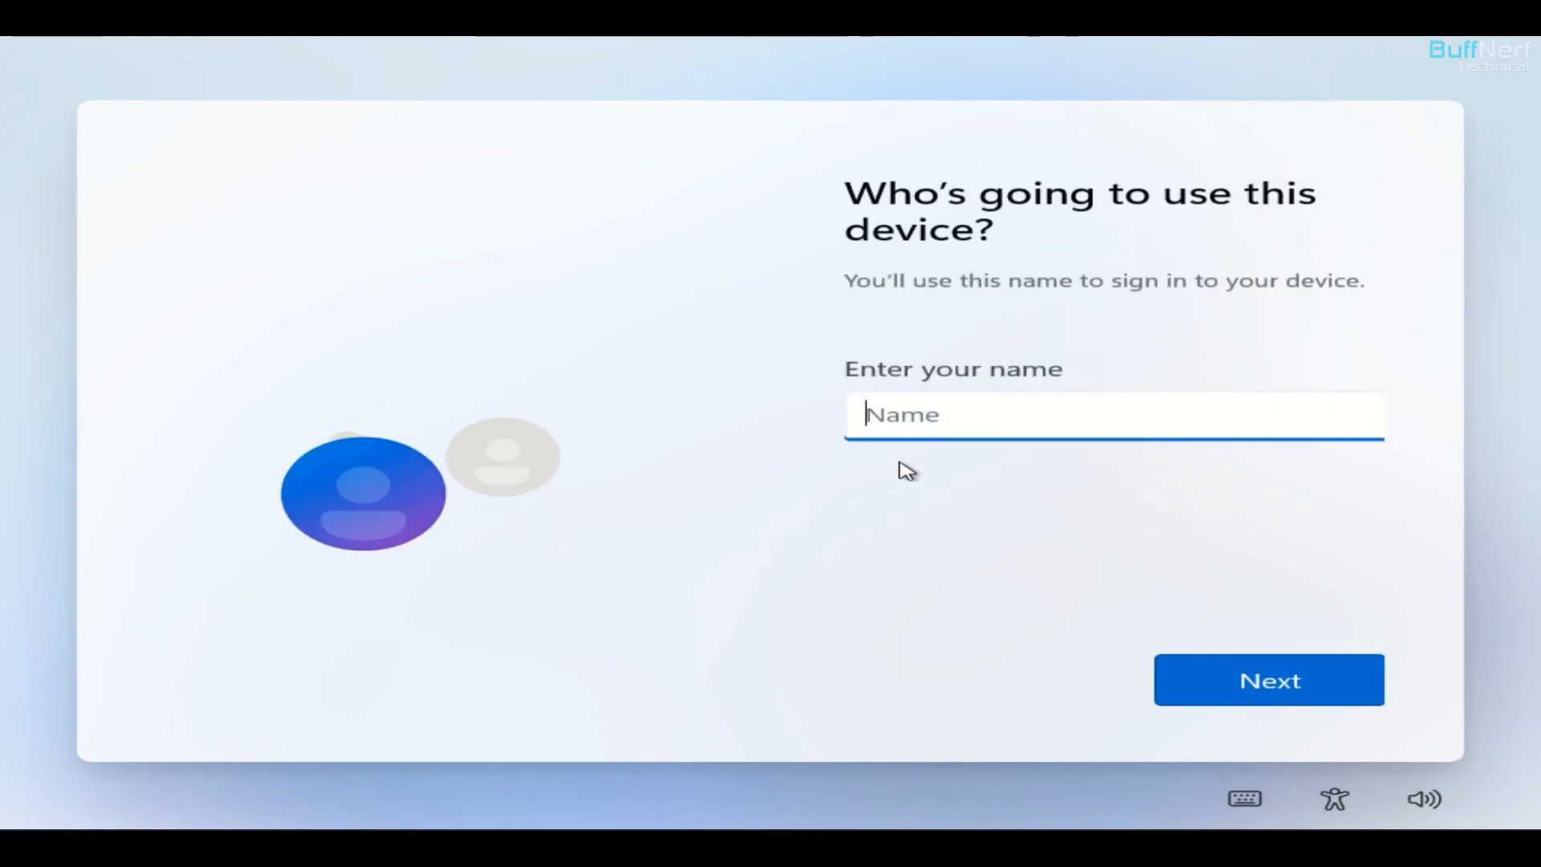
pyautogui.write('ADMIN')
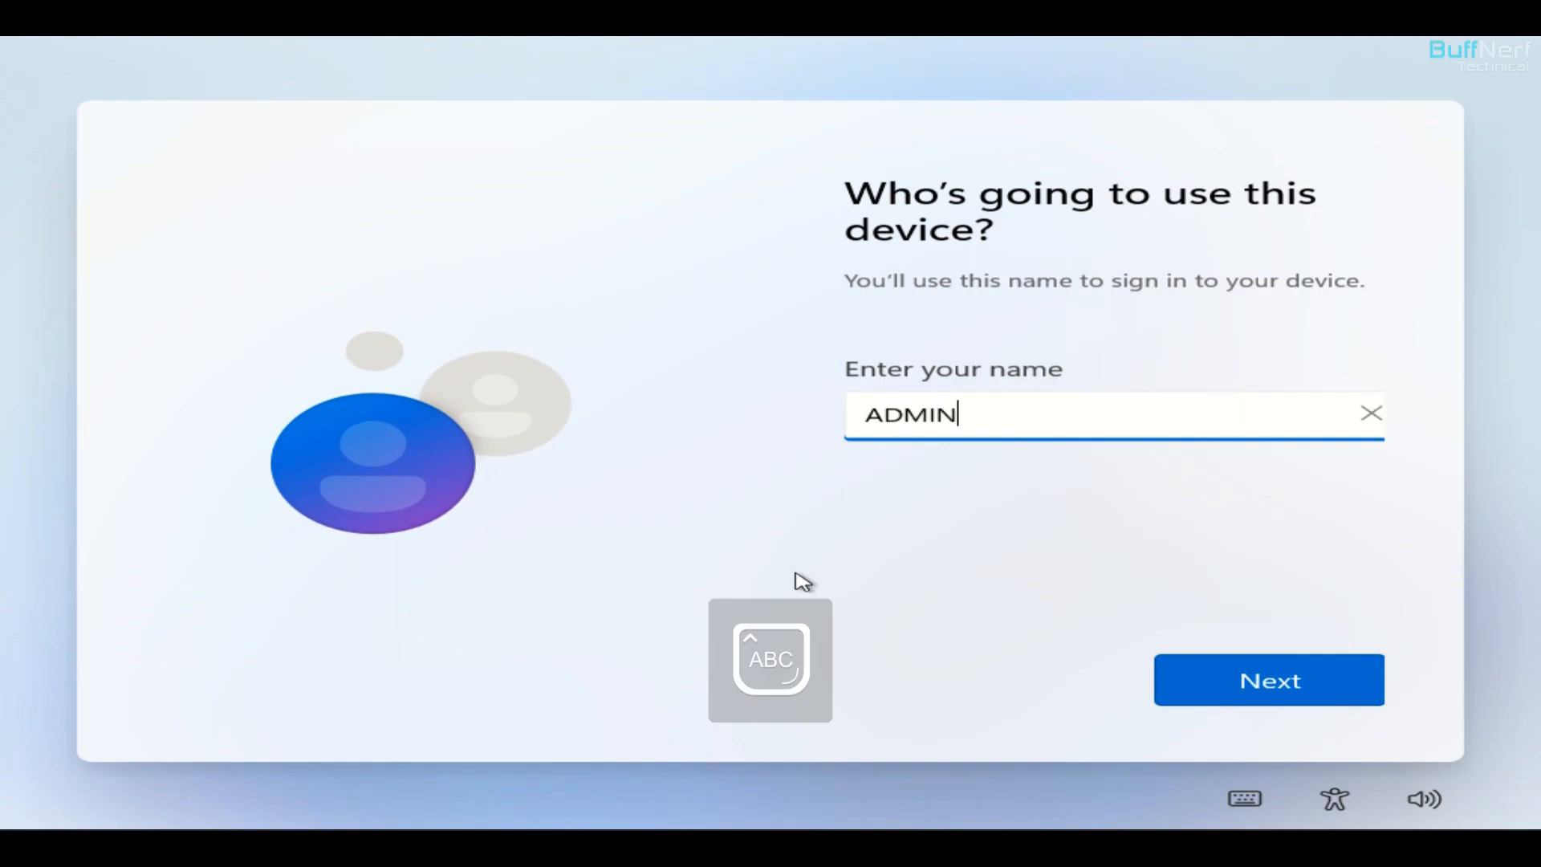
pyautogui.press('Return')
pyautogui.press('Return')
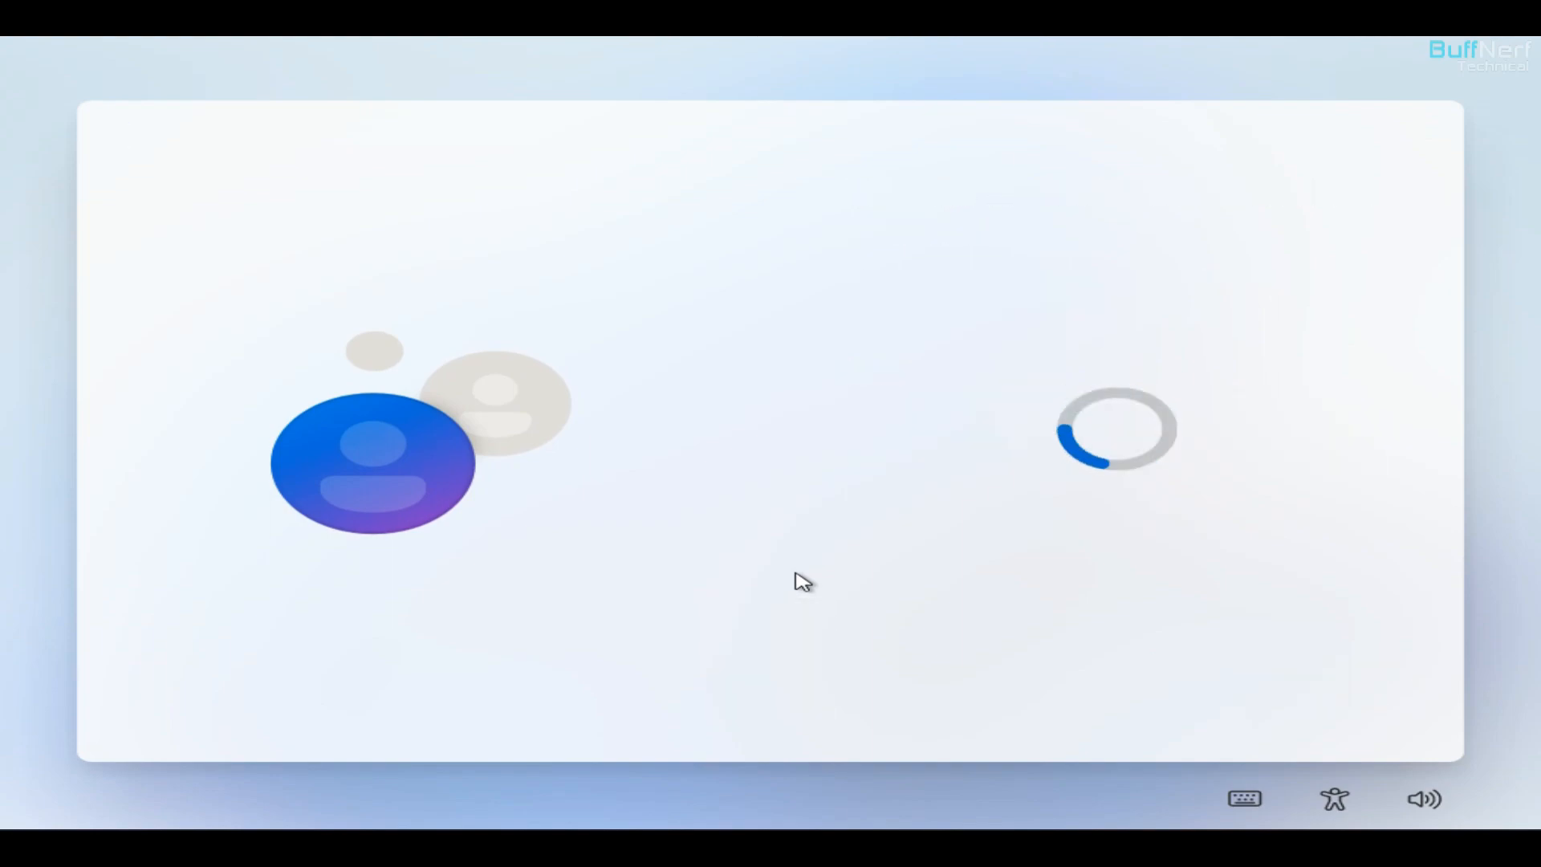
# Review the device privacy settings and accept them with their default choices
pyautogui.scroll(-10, 974, 575)
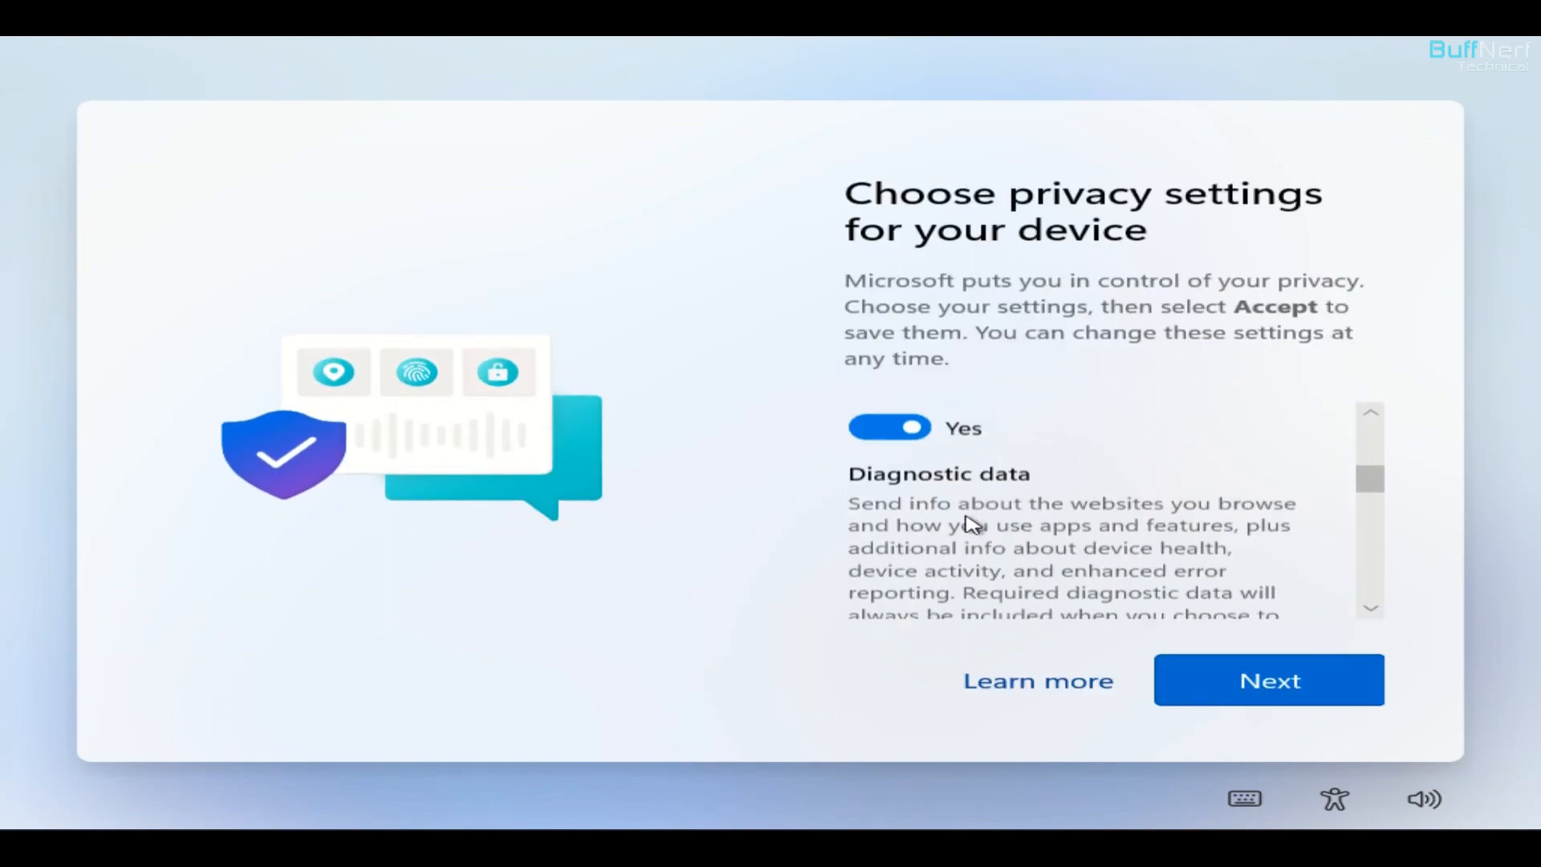
pyautogui.scroll(-5, 1086, 558)
pyautogui.click(1265, 705)
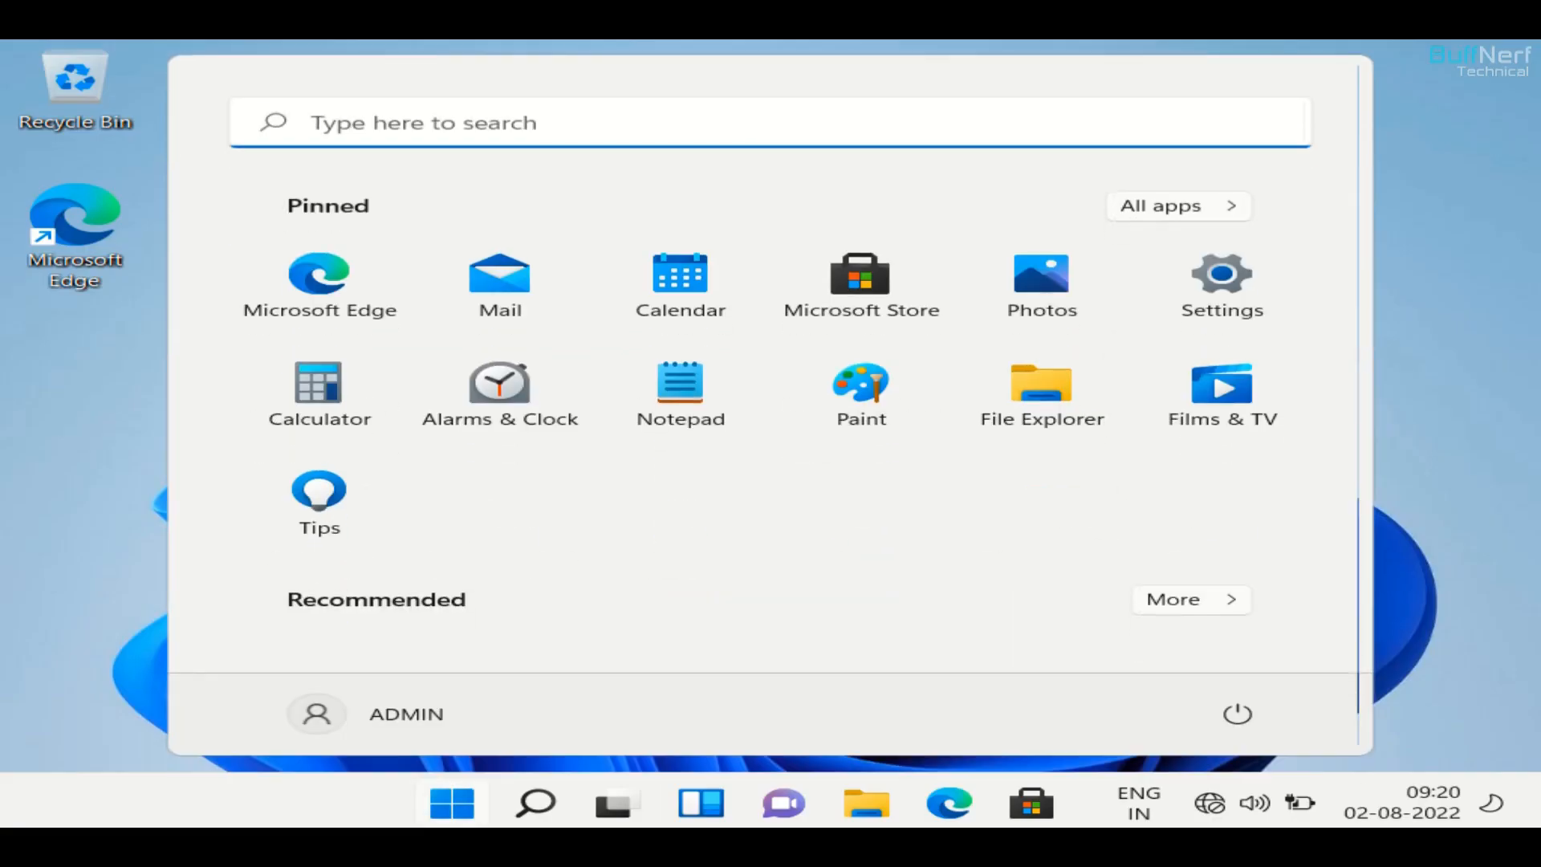
# Dismiss the Start menu and refresh the desktop
pyautogui.click(1437, 568)
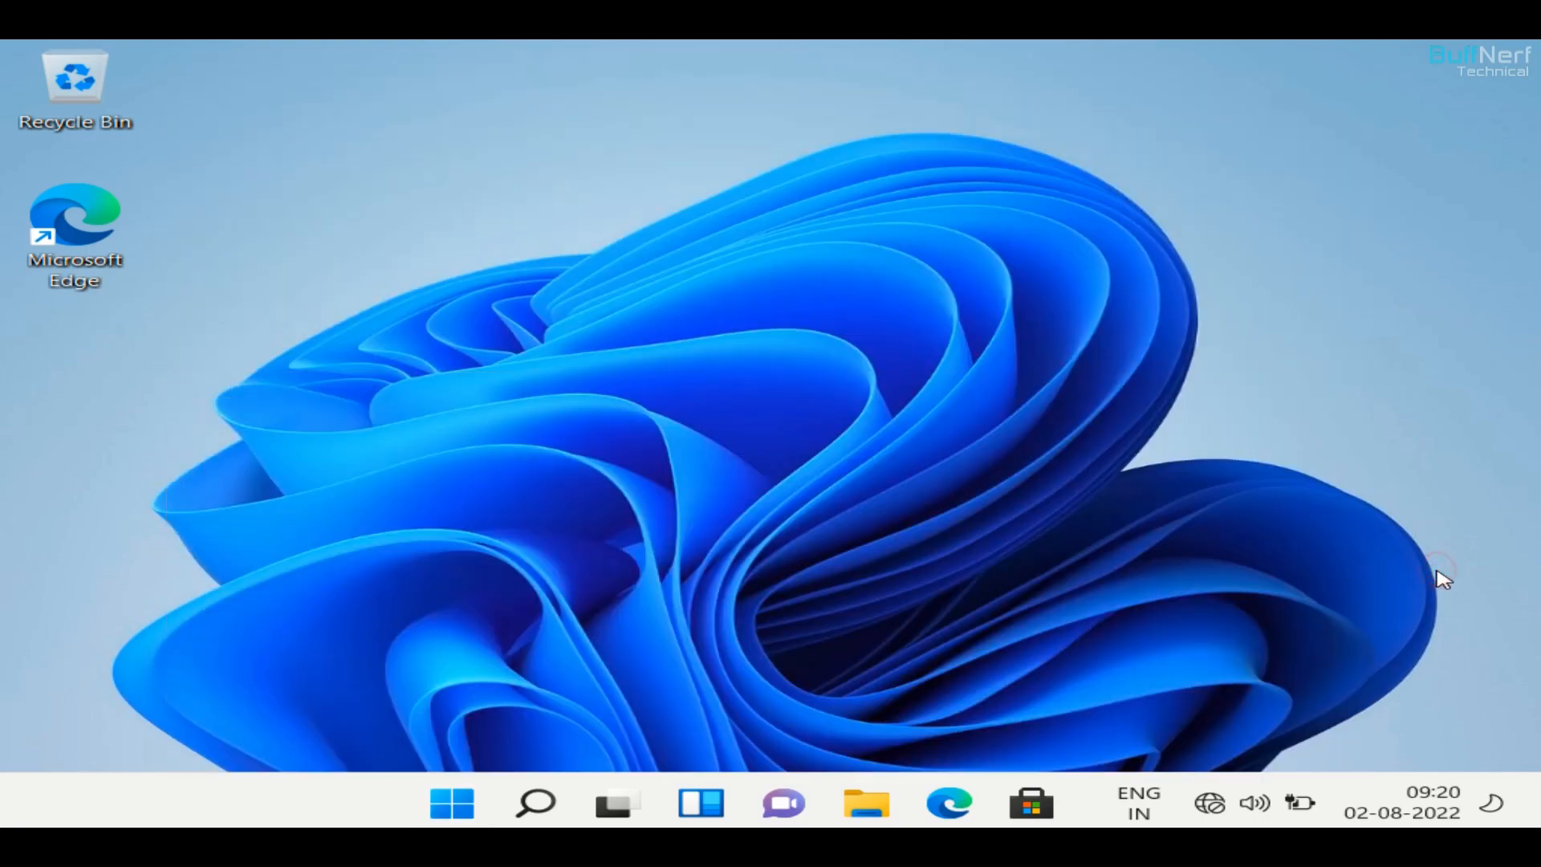
pyautogui.rightClick(827, 304)
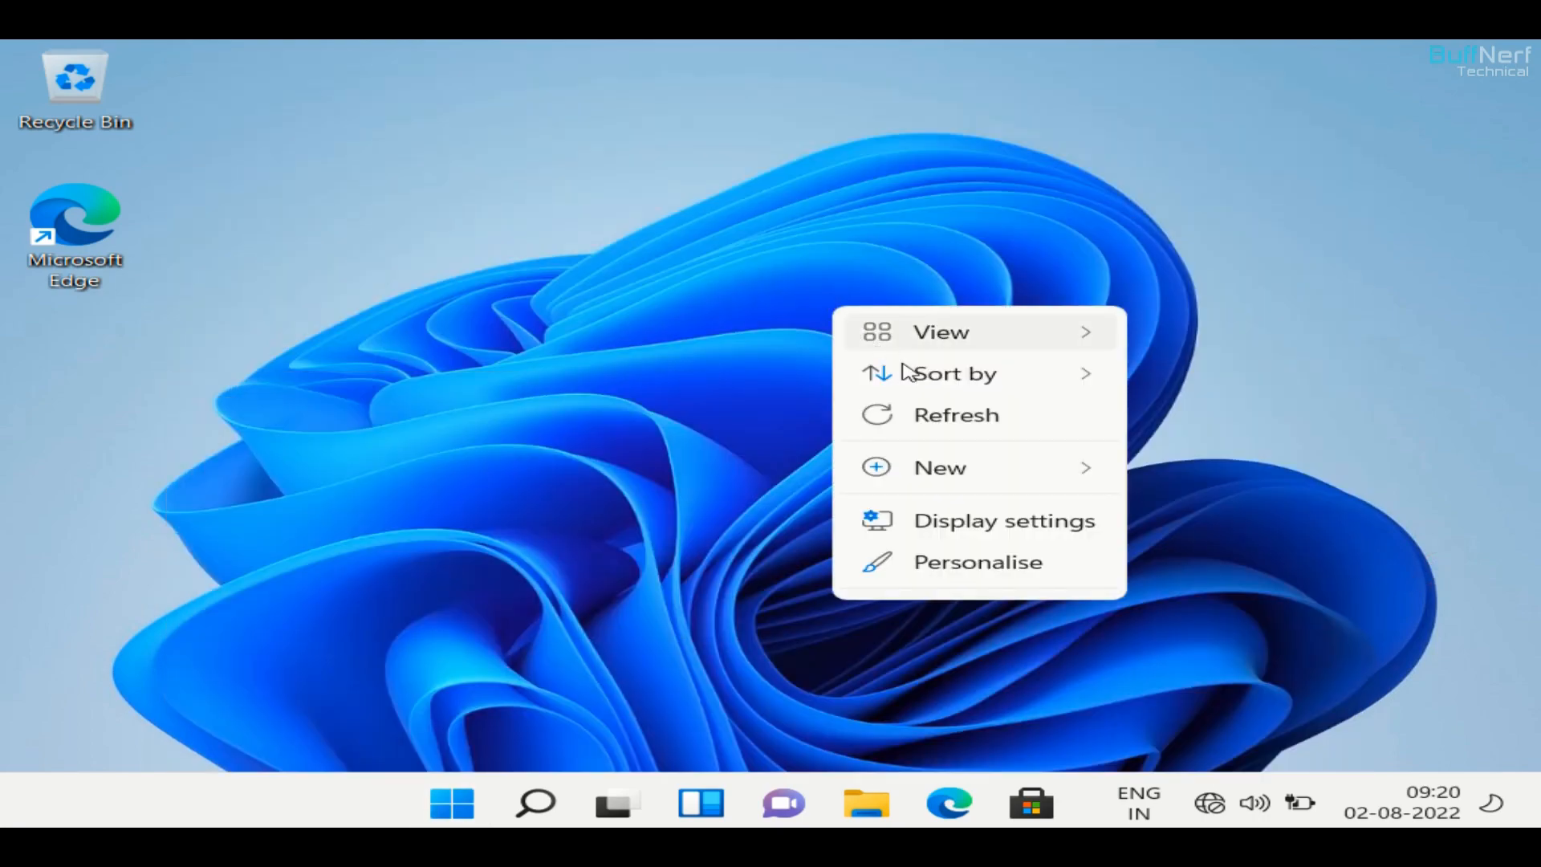
pyautogui.click(923, 413)
# Open the desktop's display settings in a maximised window and set the display scale to 100%
pyautogui.rightClick(899, 274)
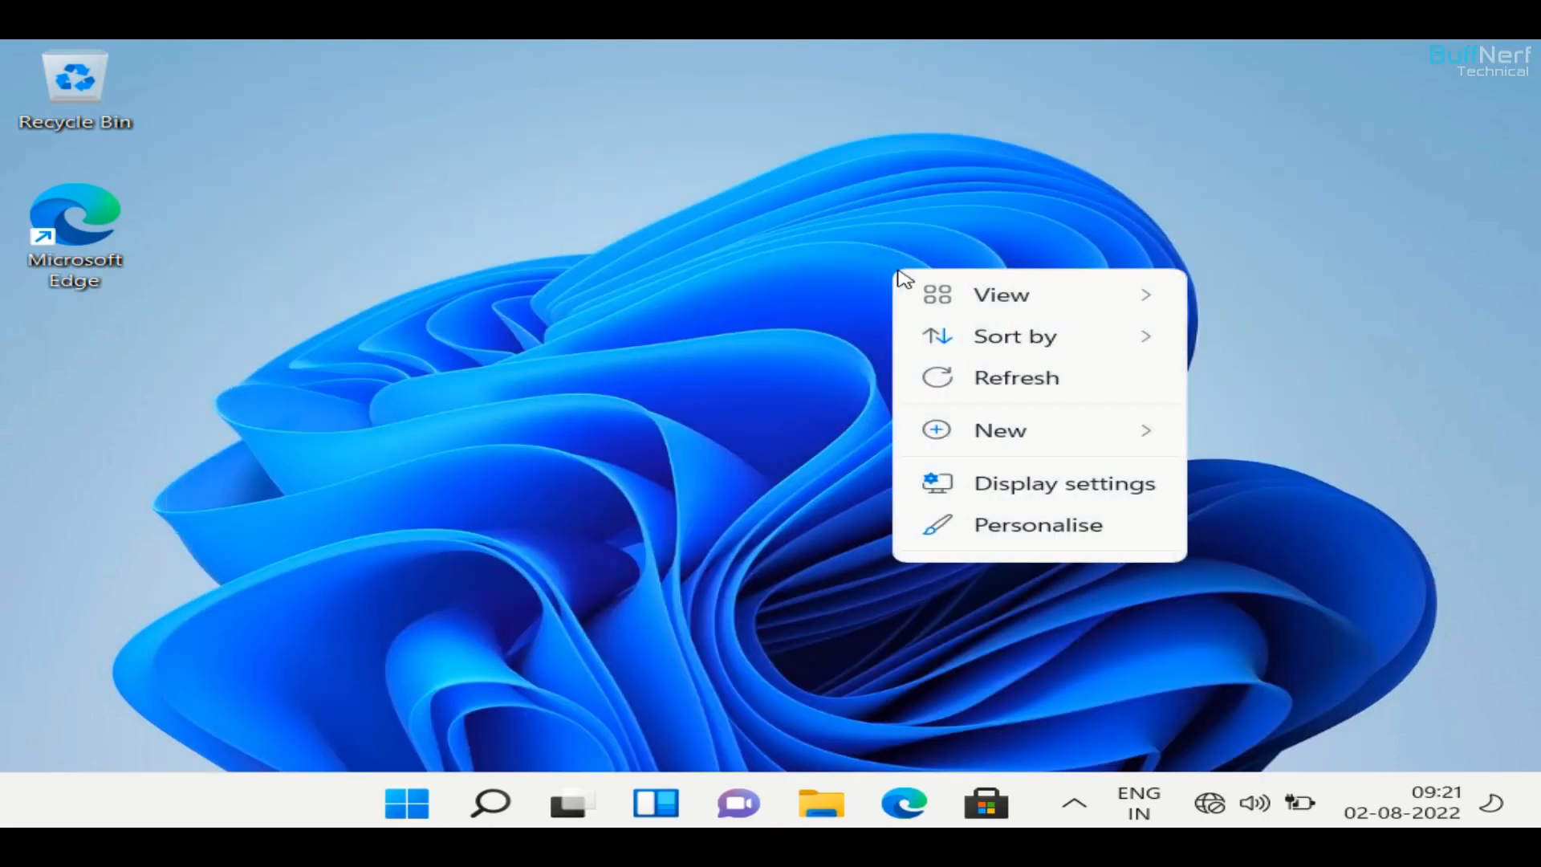
pyautogui.click(1018, 486)
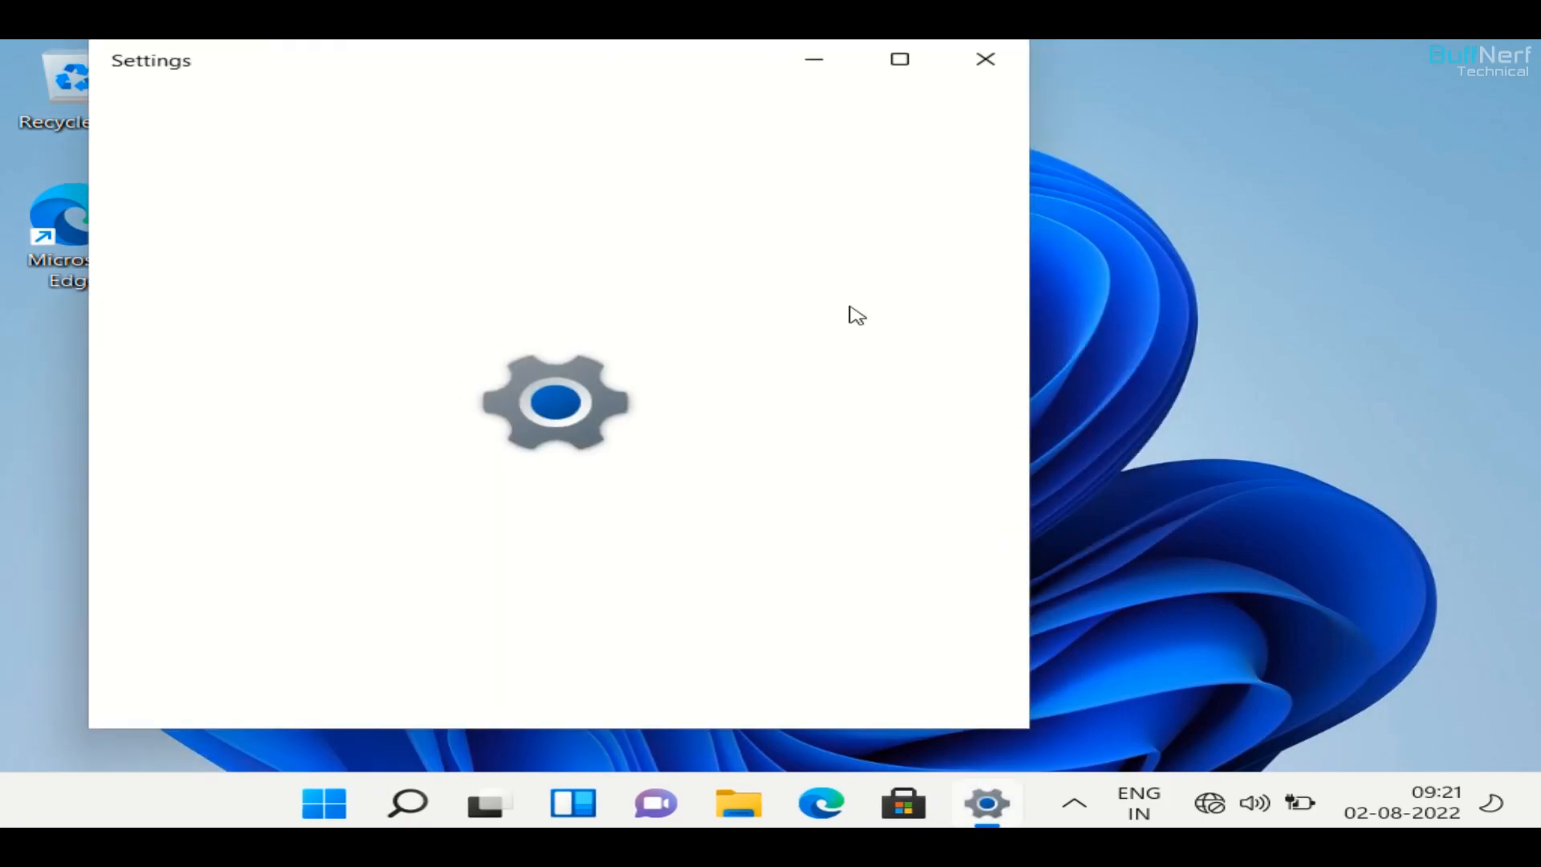
pyautogui.click(915, 63)
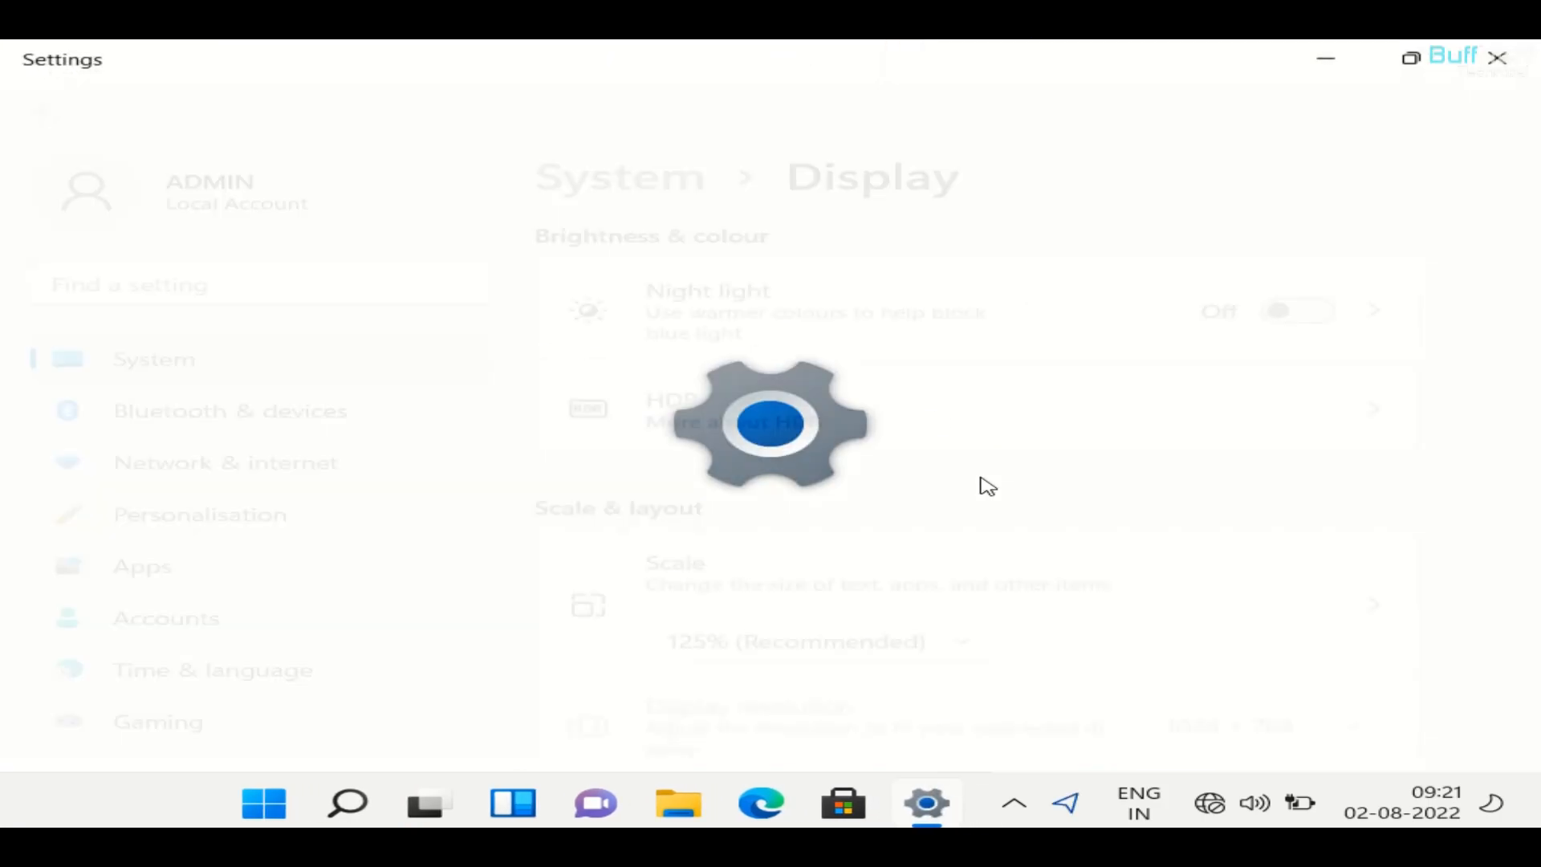
pyautogui.scroll(-3, 815, 524)
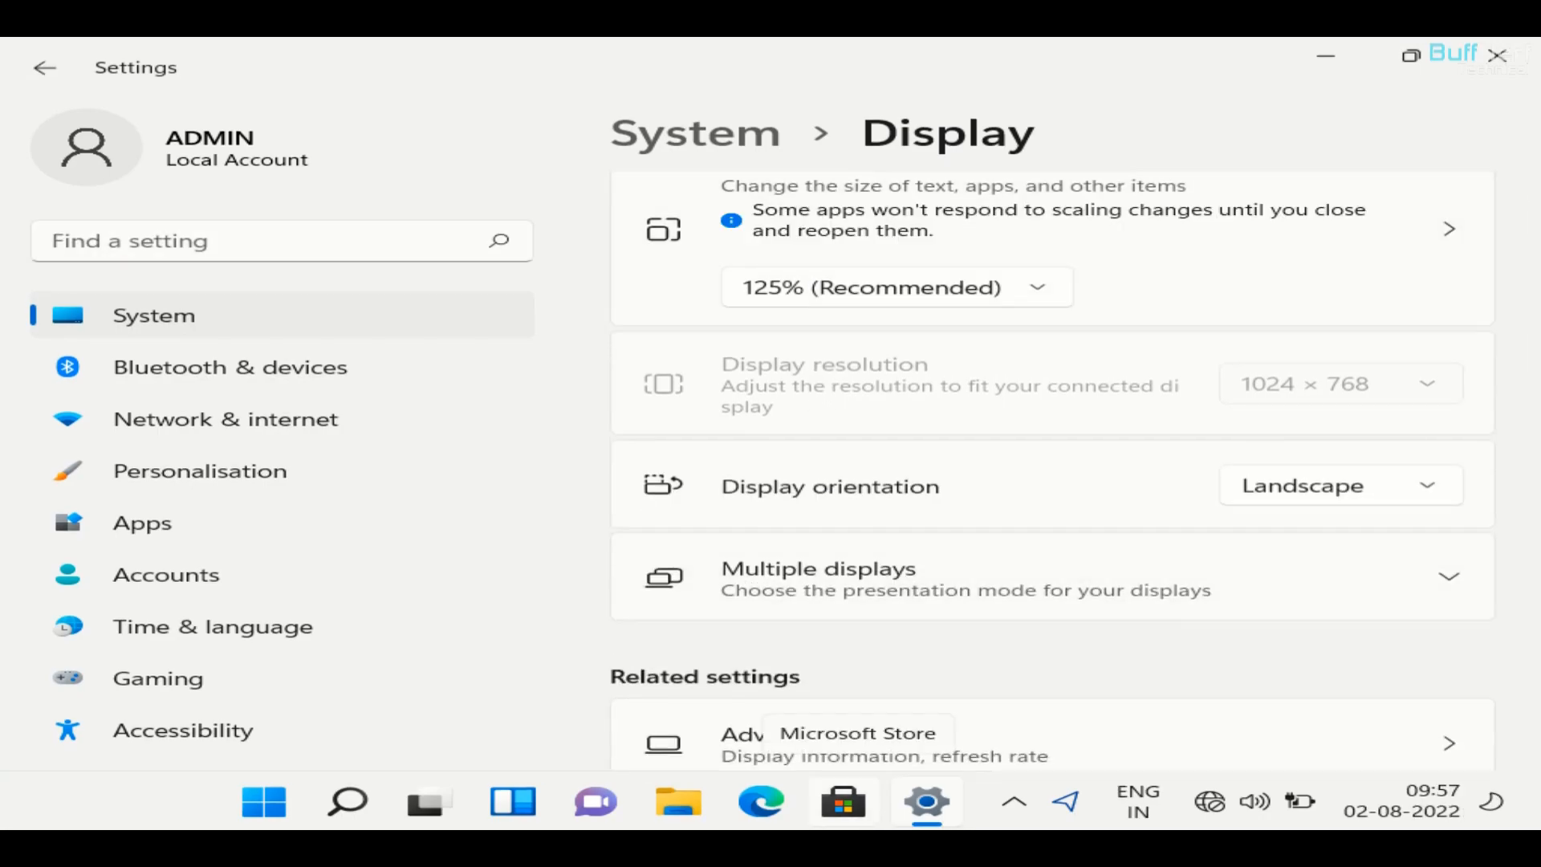
pyautogui.click(831, 295)
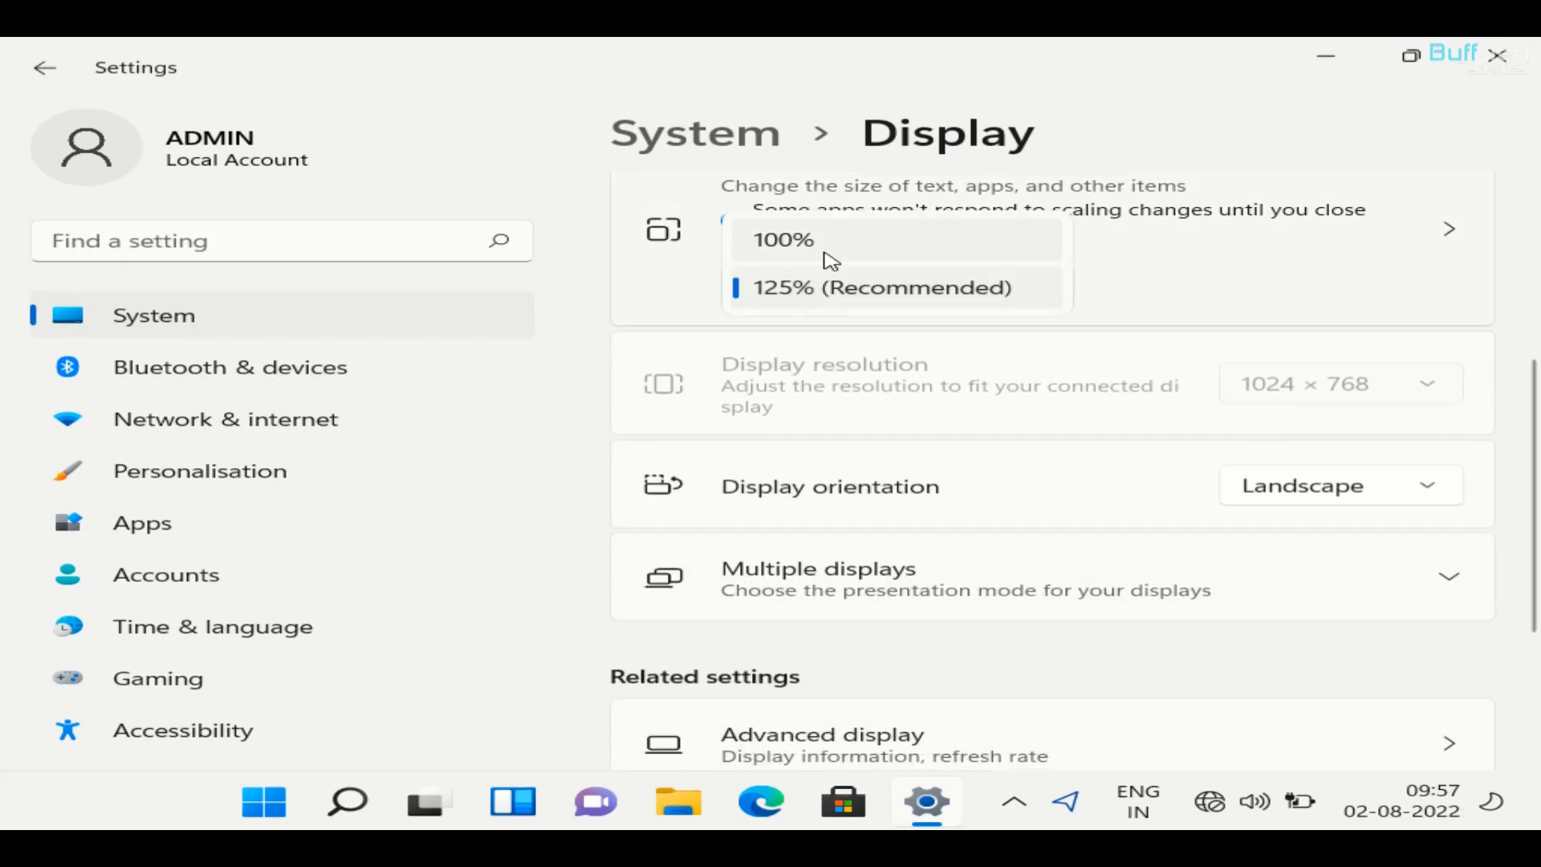
pyautogui.click(795, 253)
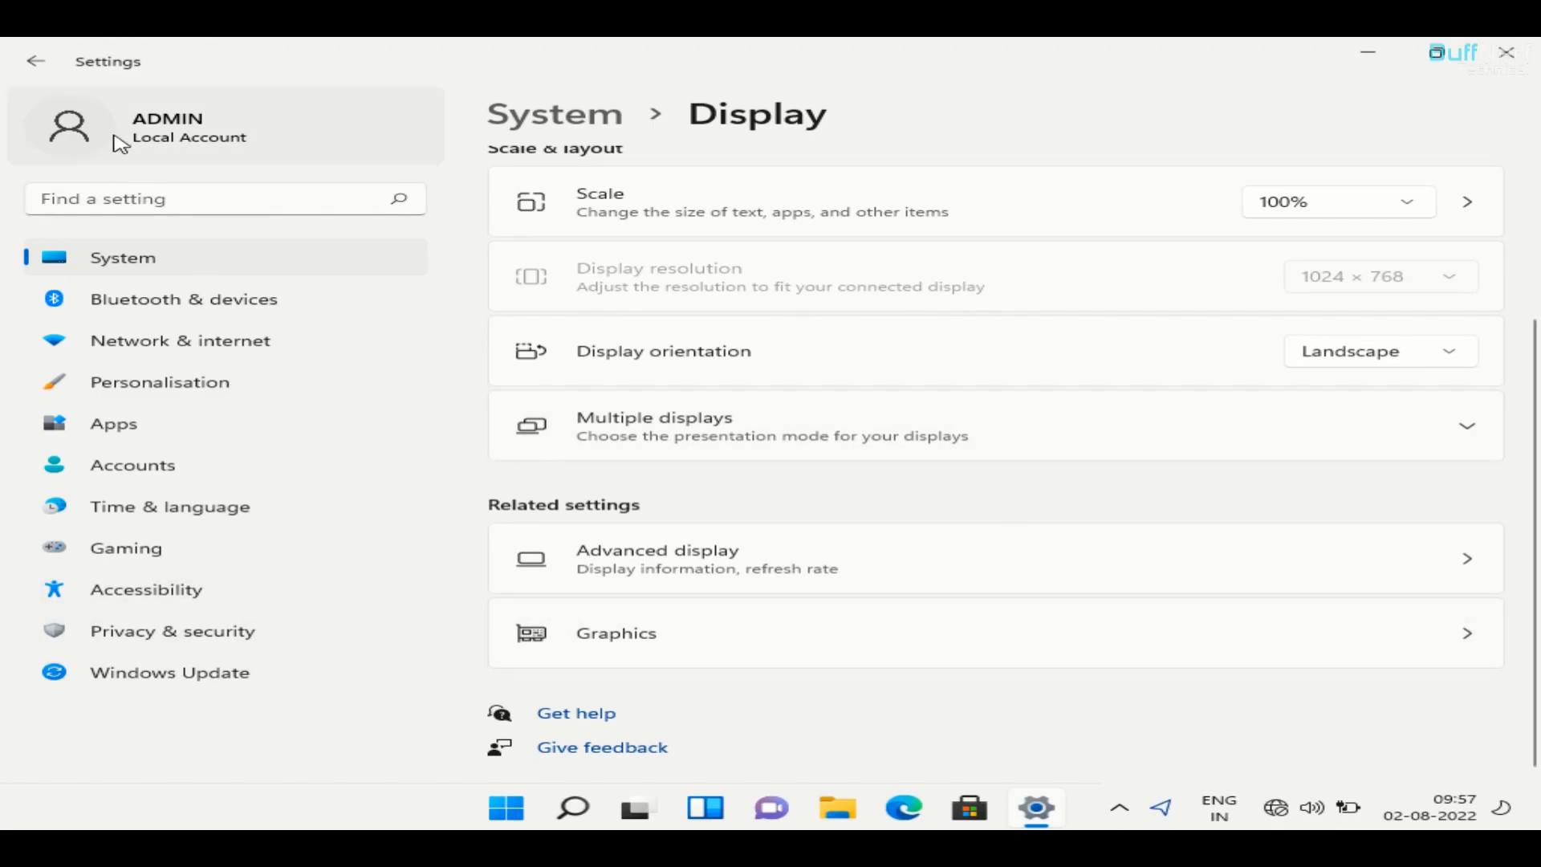
# Leave the display page for the System overview, close Settings and refresh the desktop
pyautogui.click(574, 117)
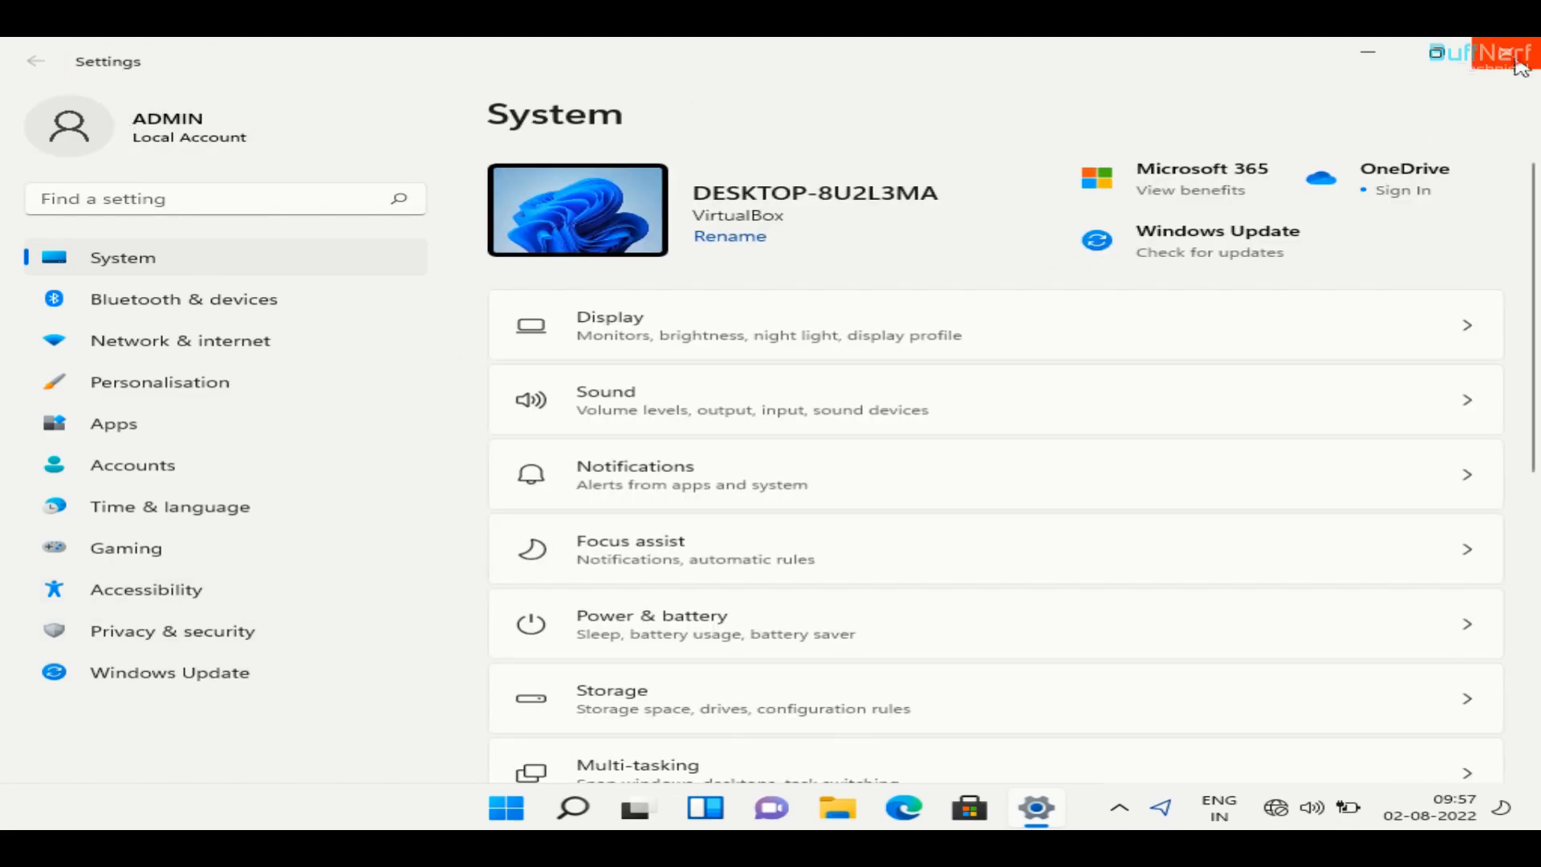
pyautogui.click(1507, 52)
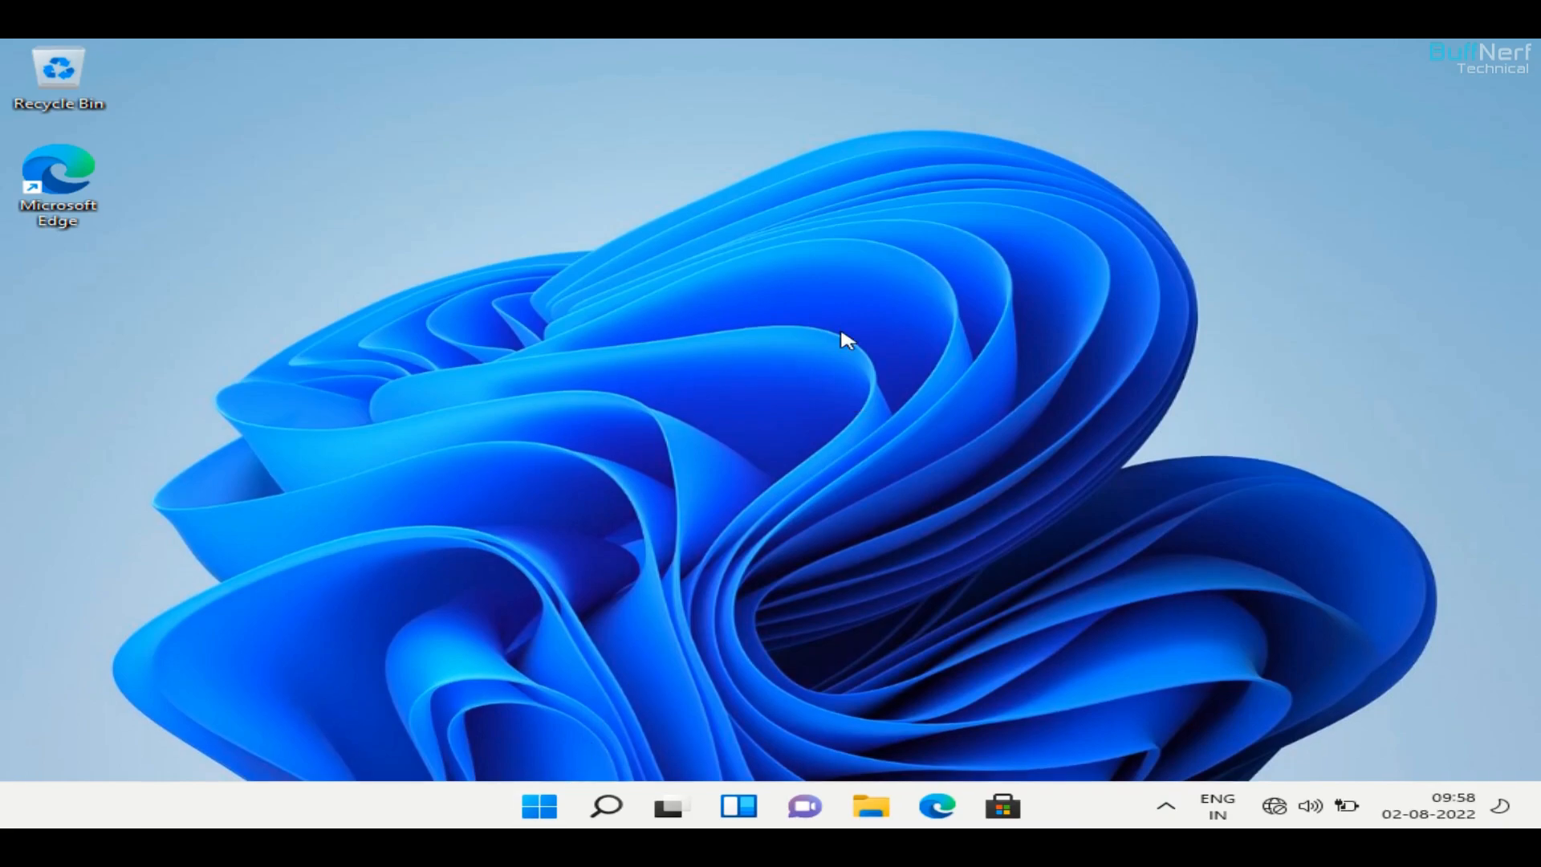
pyautogui.rightClick(813, 251)
pyautogui.click(859, 336)
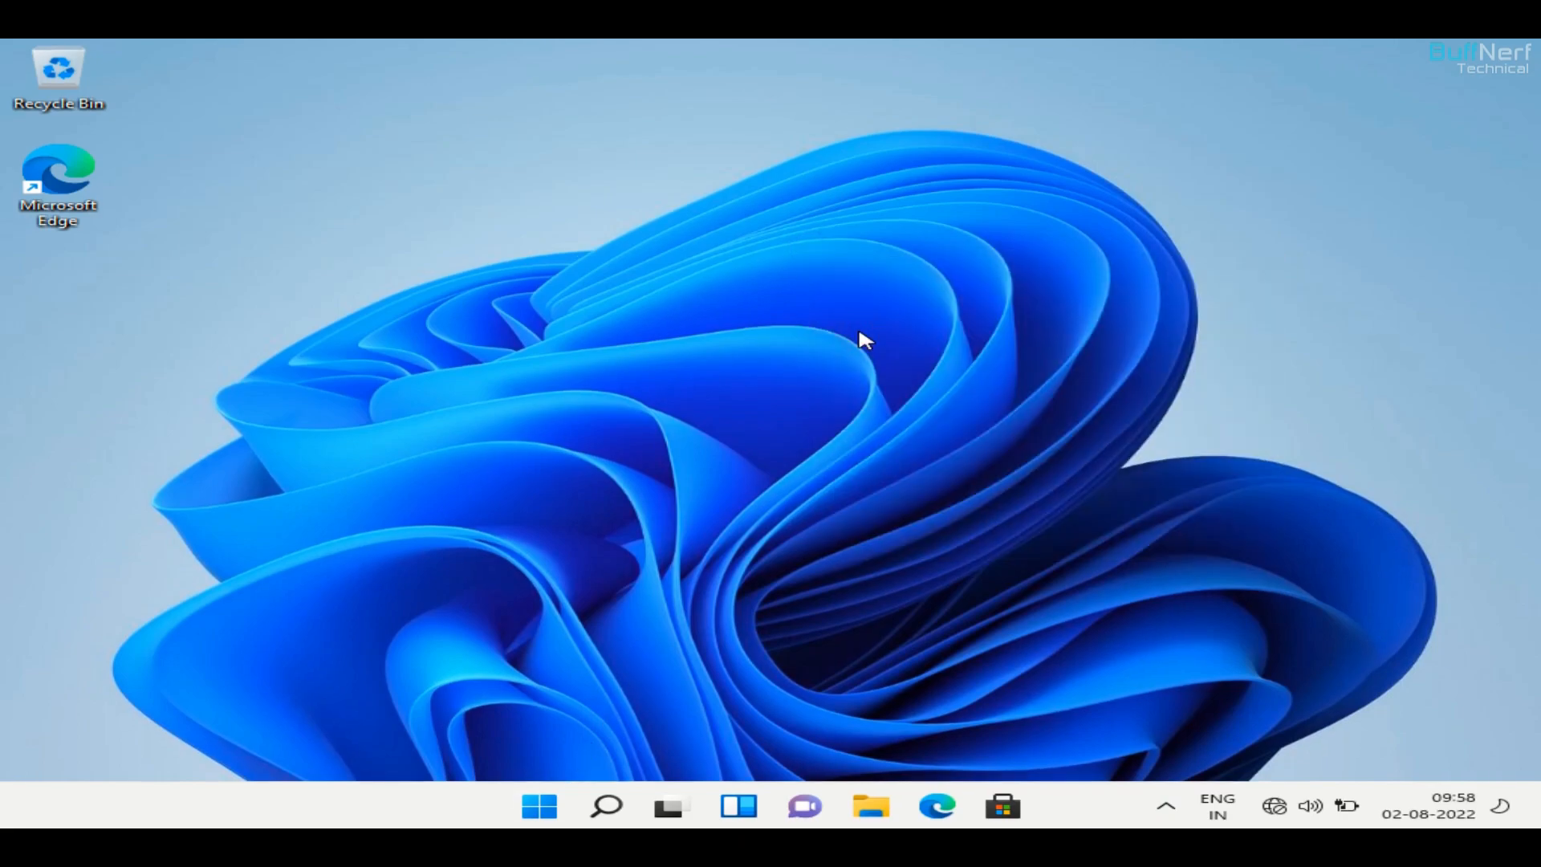